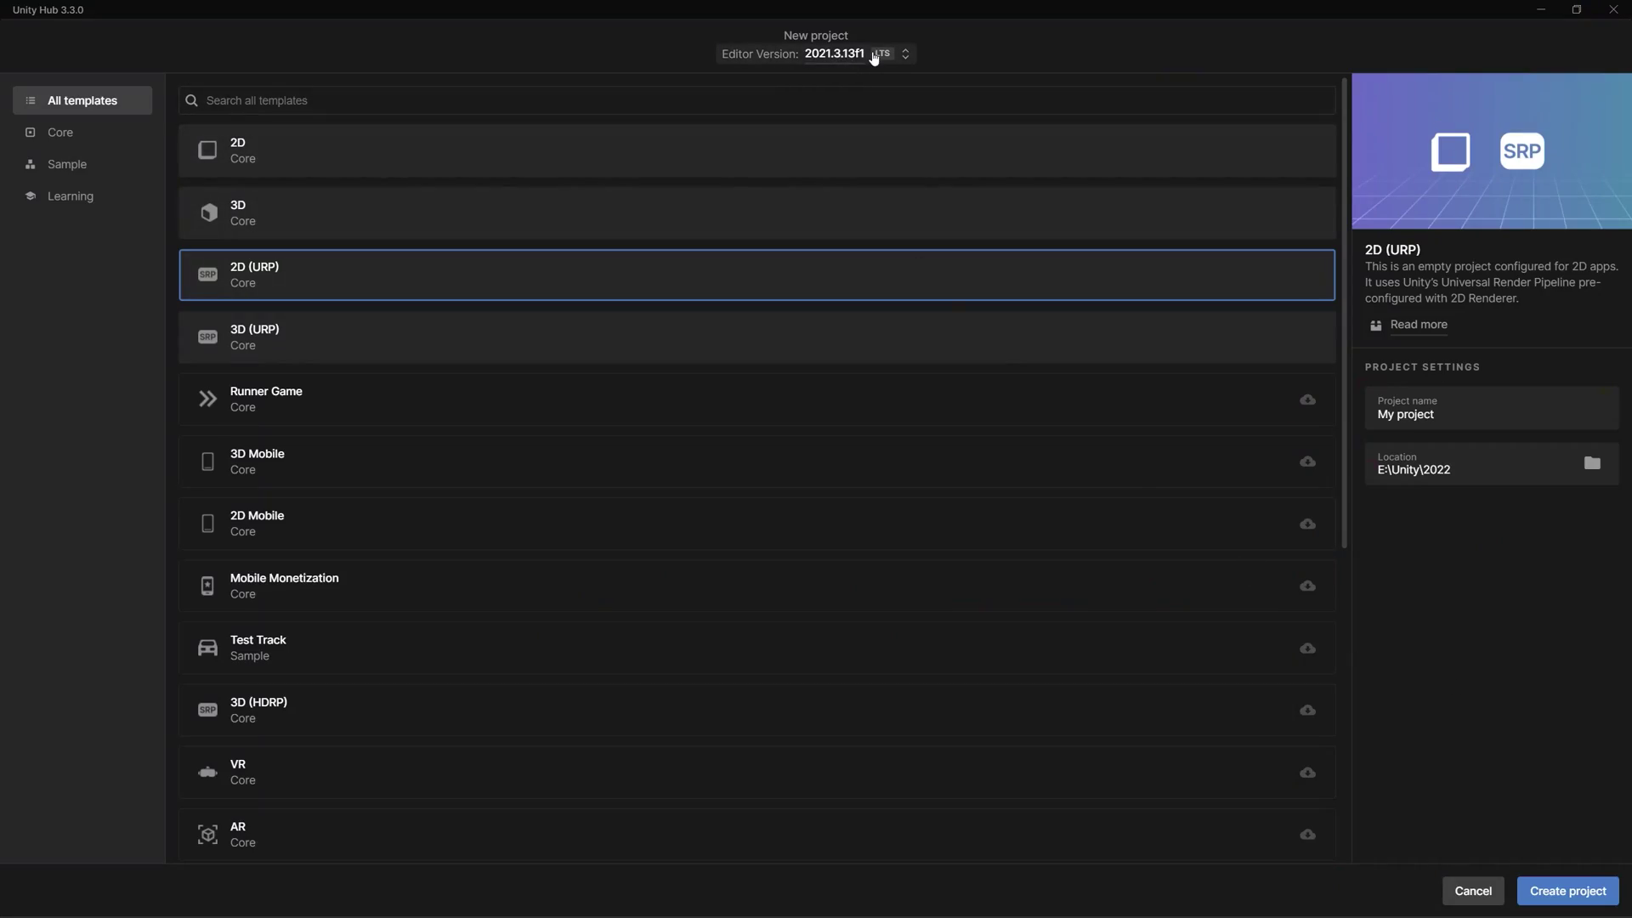
Pick the 2D (URP) template in the New project dialog and select the default project name
{"action": "left_click", "coordinate": [874, 57]}
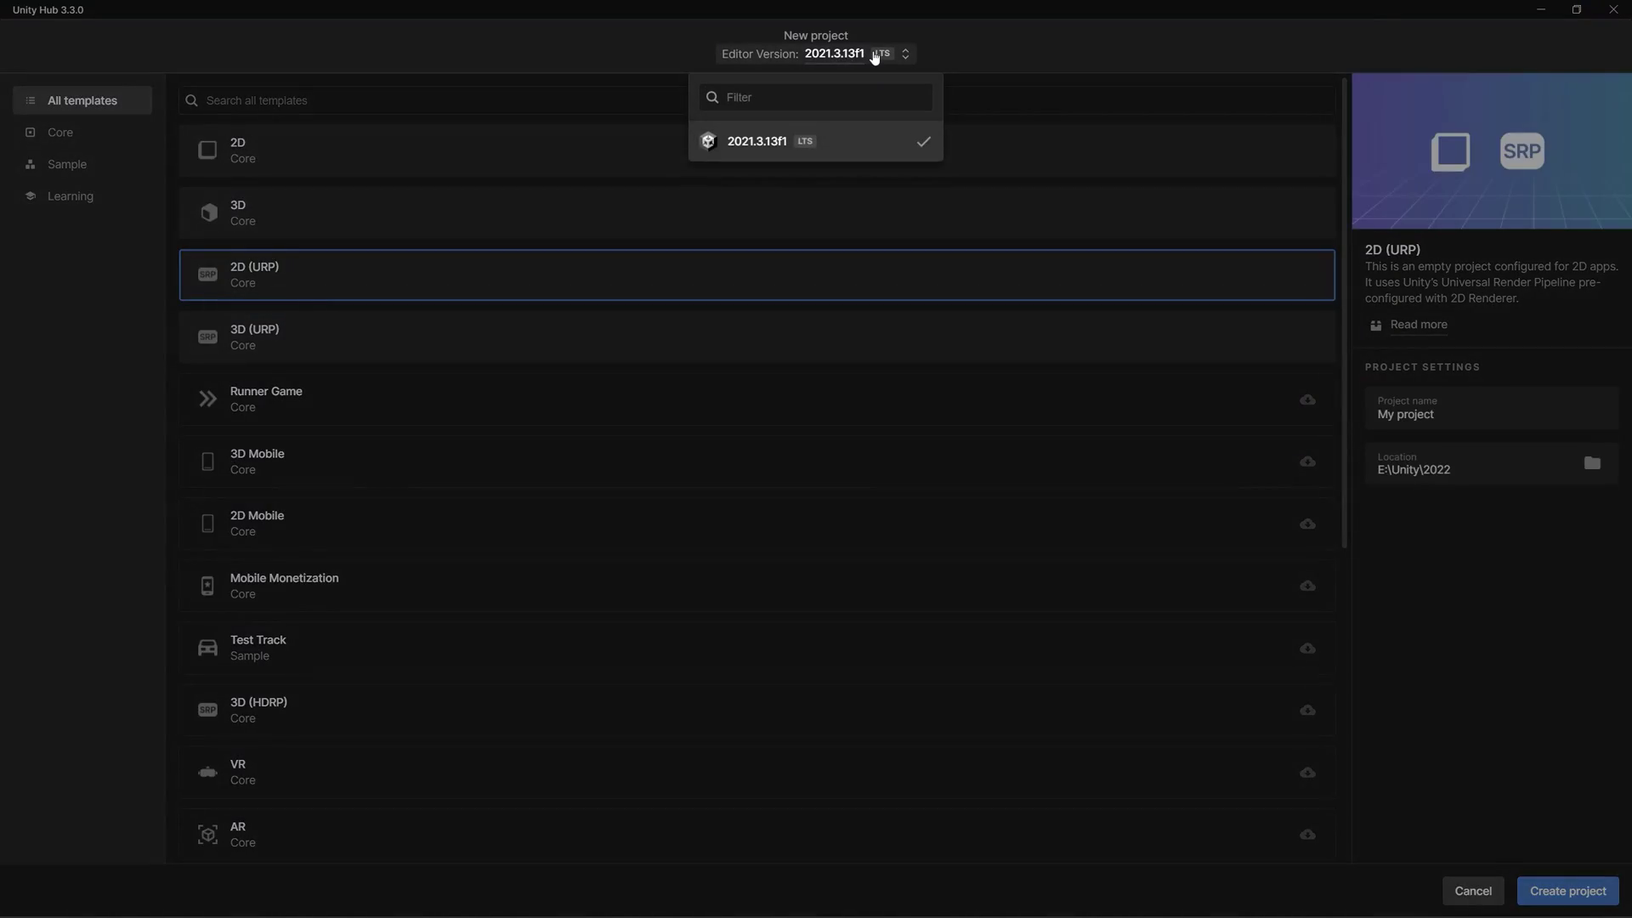
{"action": "left_click", "coordinate": [837, 69]}
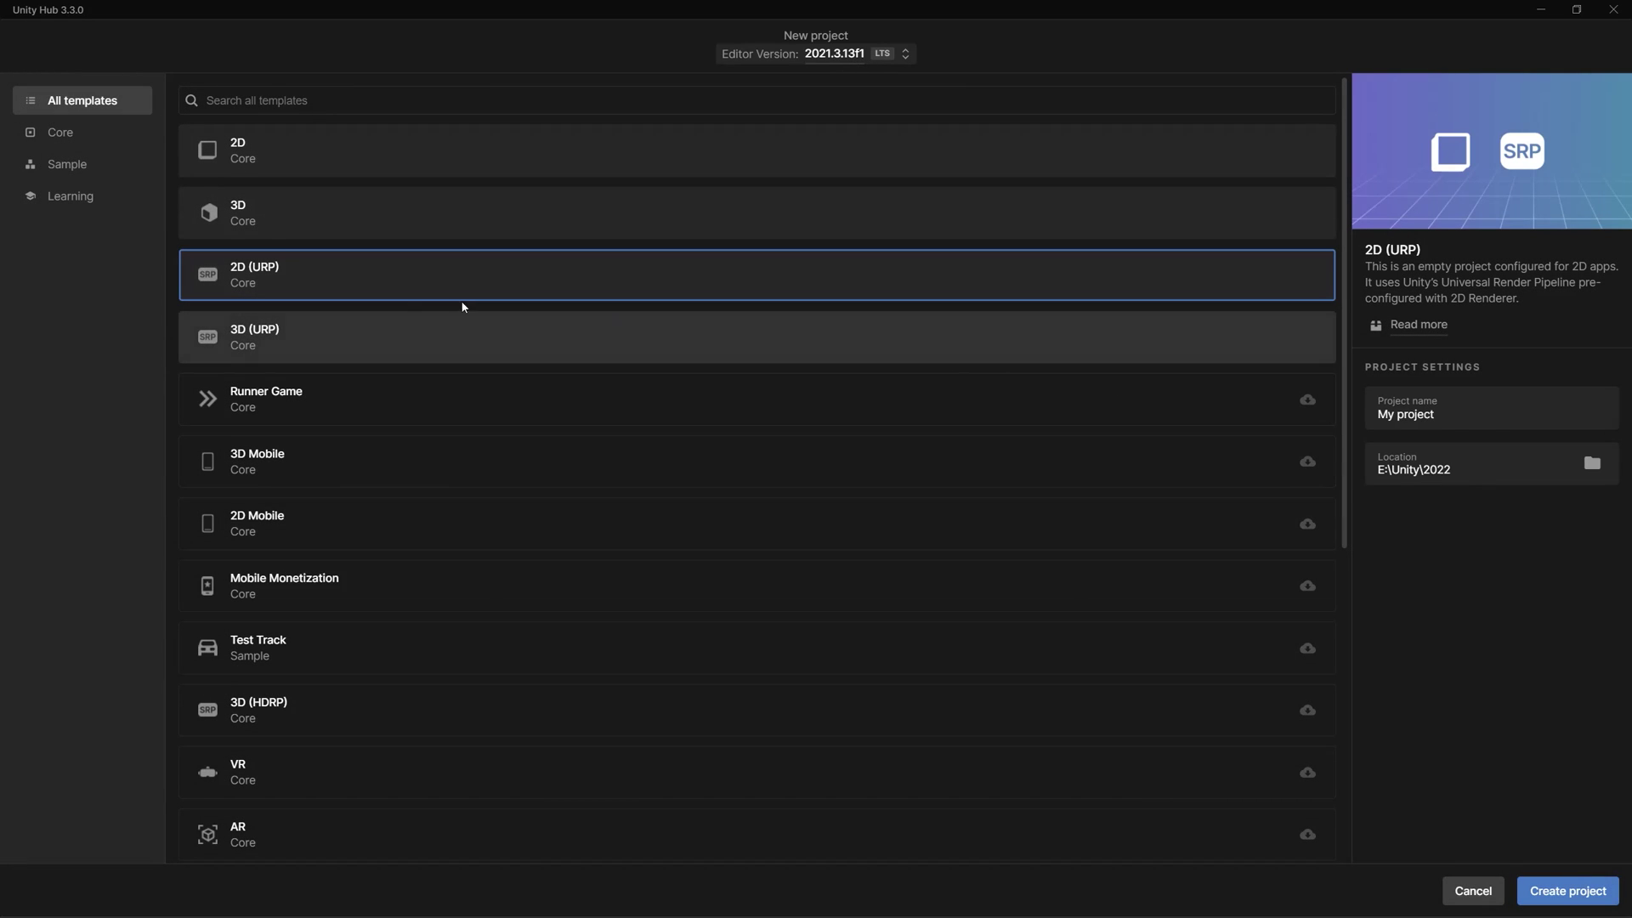
{"action": "left_click", "coordinate": [280, 153]}
{"action": "left_click", "coordinate": [286, 212]}
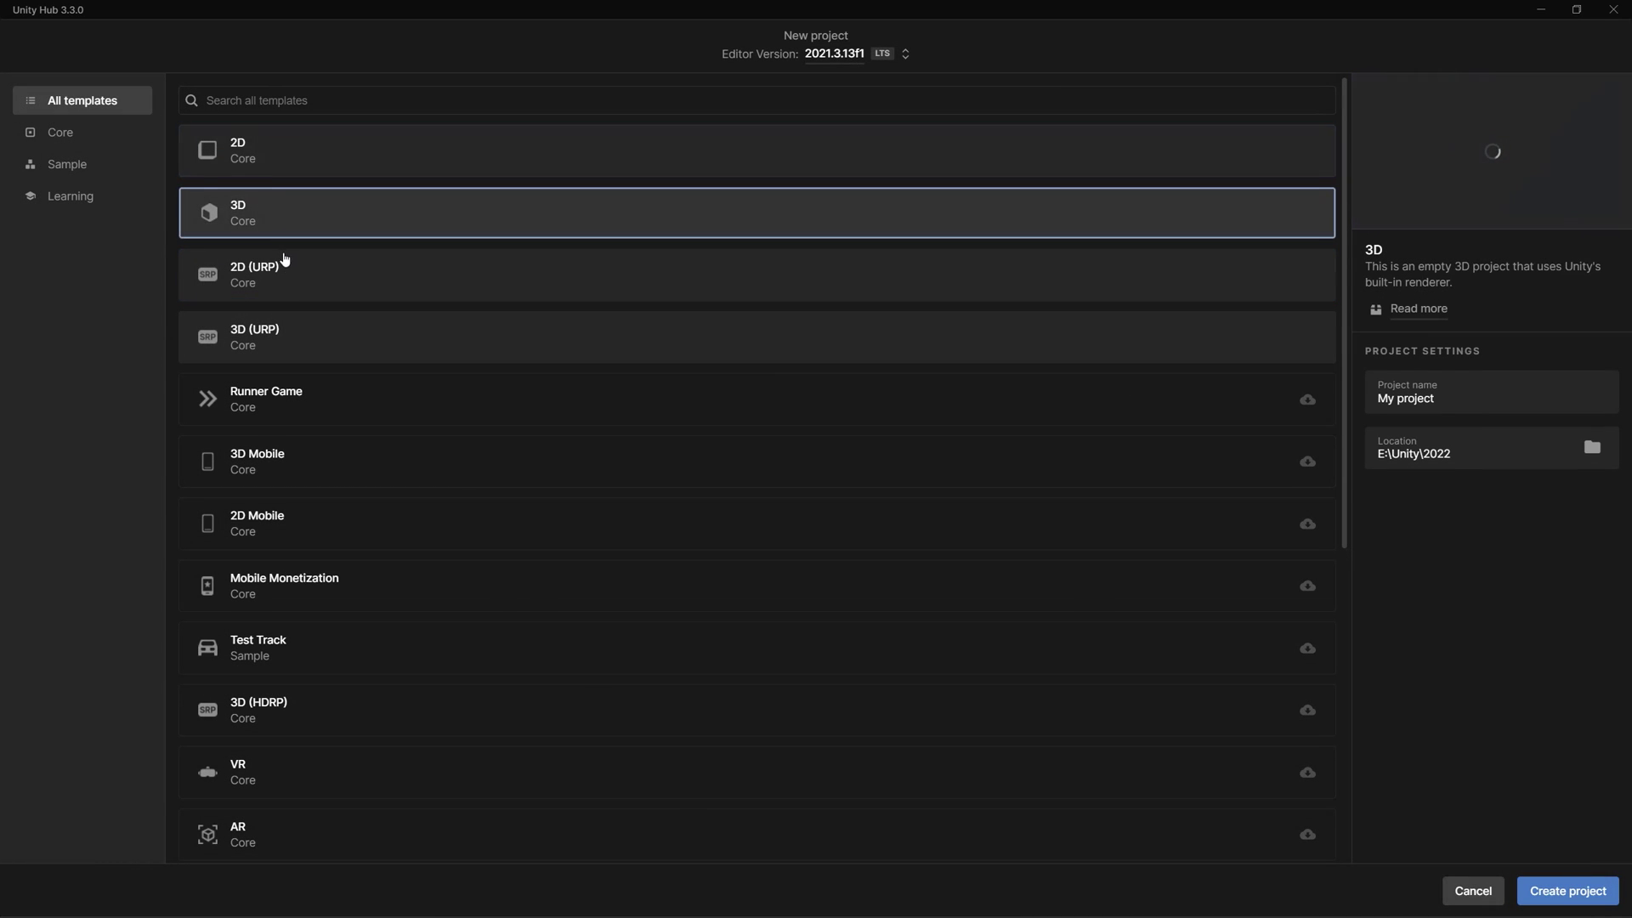
{"action": "left_click", "coordinate": [293, 273]}
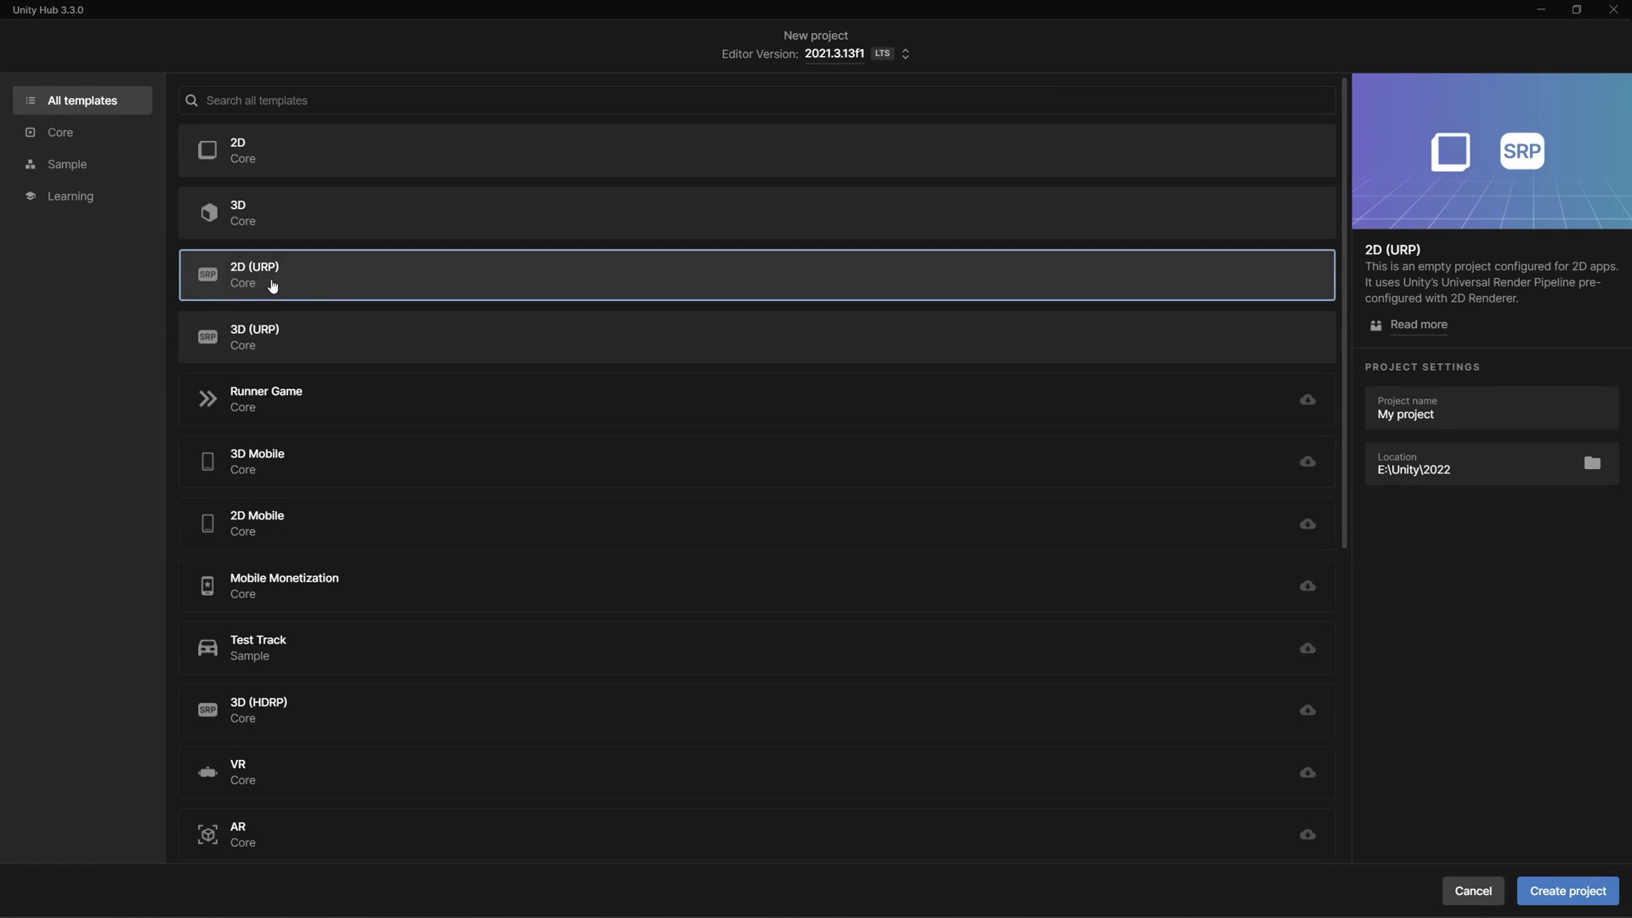
{"action": "double_click", "coordinate": [1463, 416]}
{"action": "type", "text": "2D"}
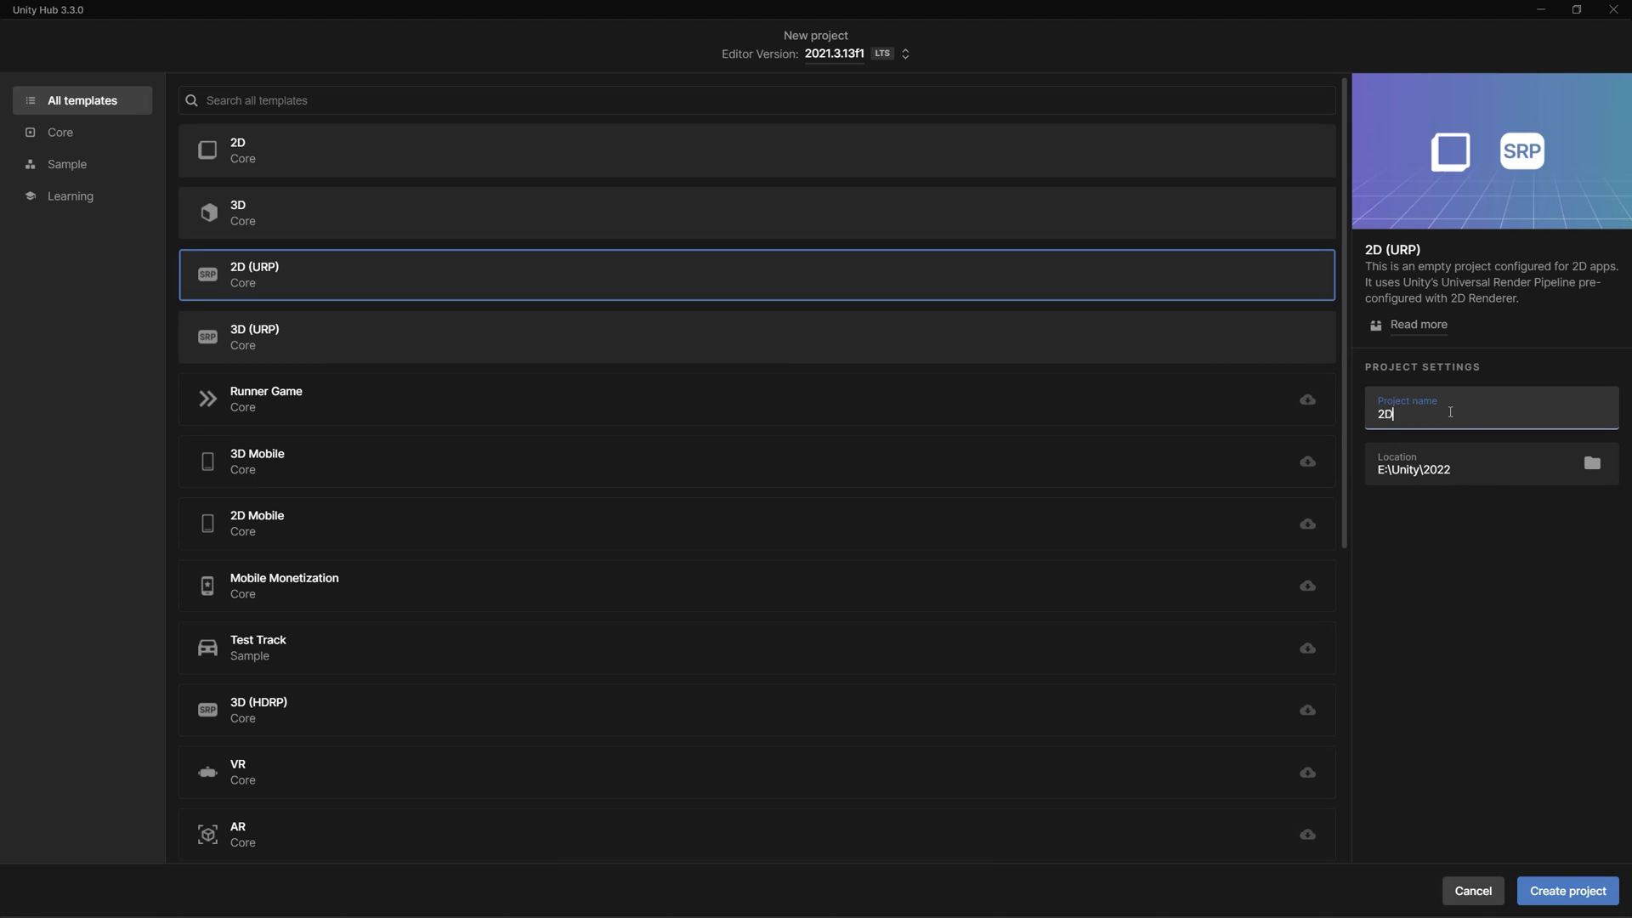
{"action": "type", "text": "Rippl"}
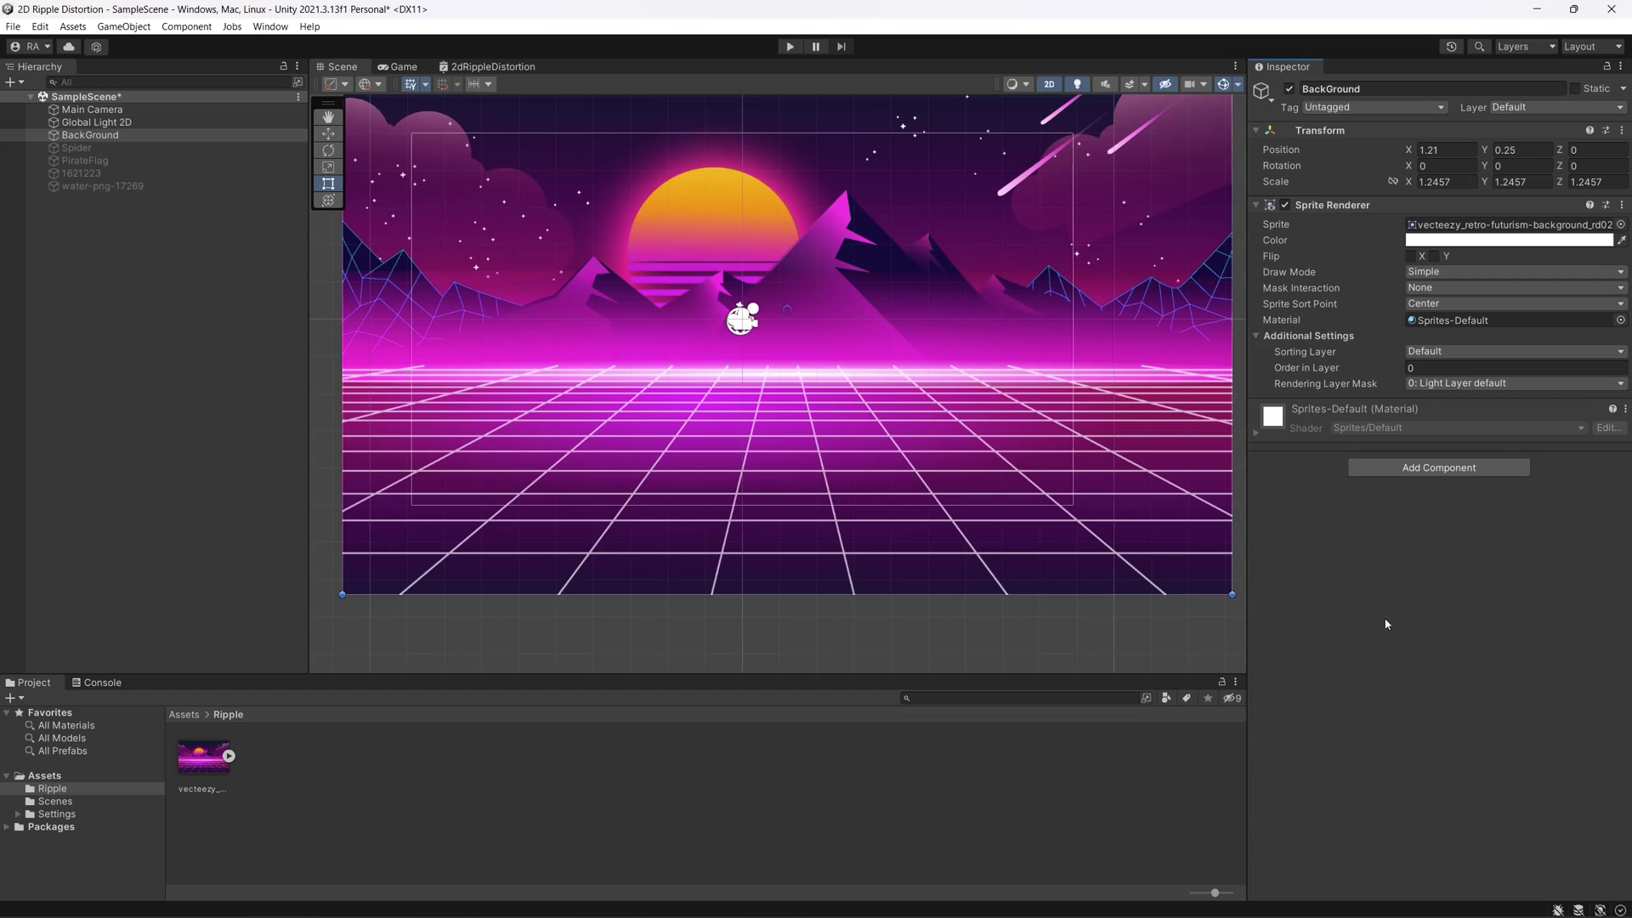
Bring up the asset creation menu in the Ripple folder to create a Sprite Unlit Shader Graph
{"action": "right_click", "coordinate": [603, 766]}
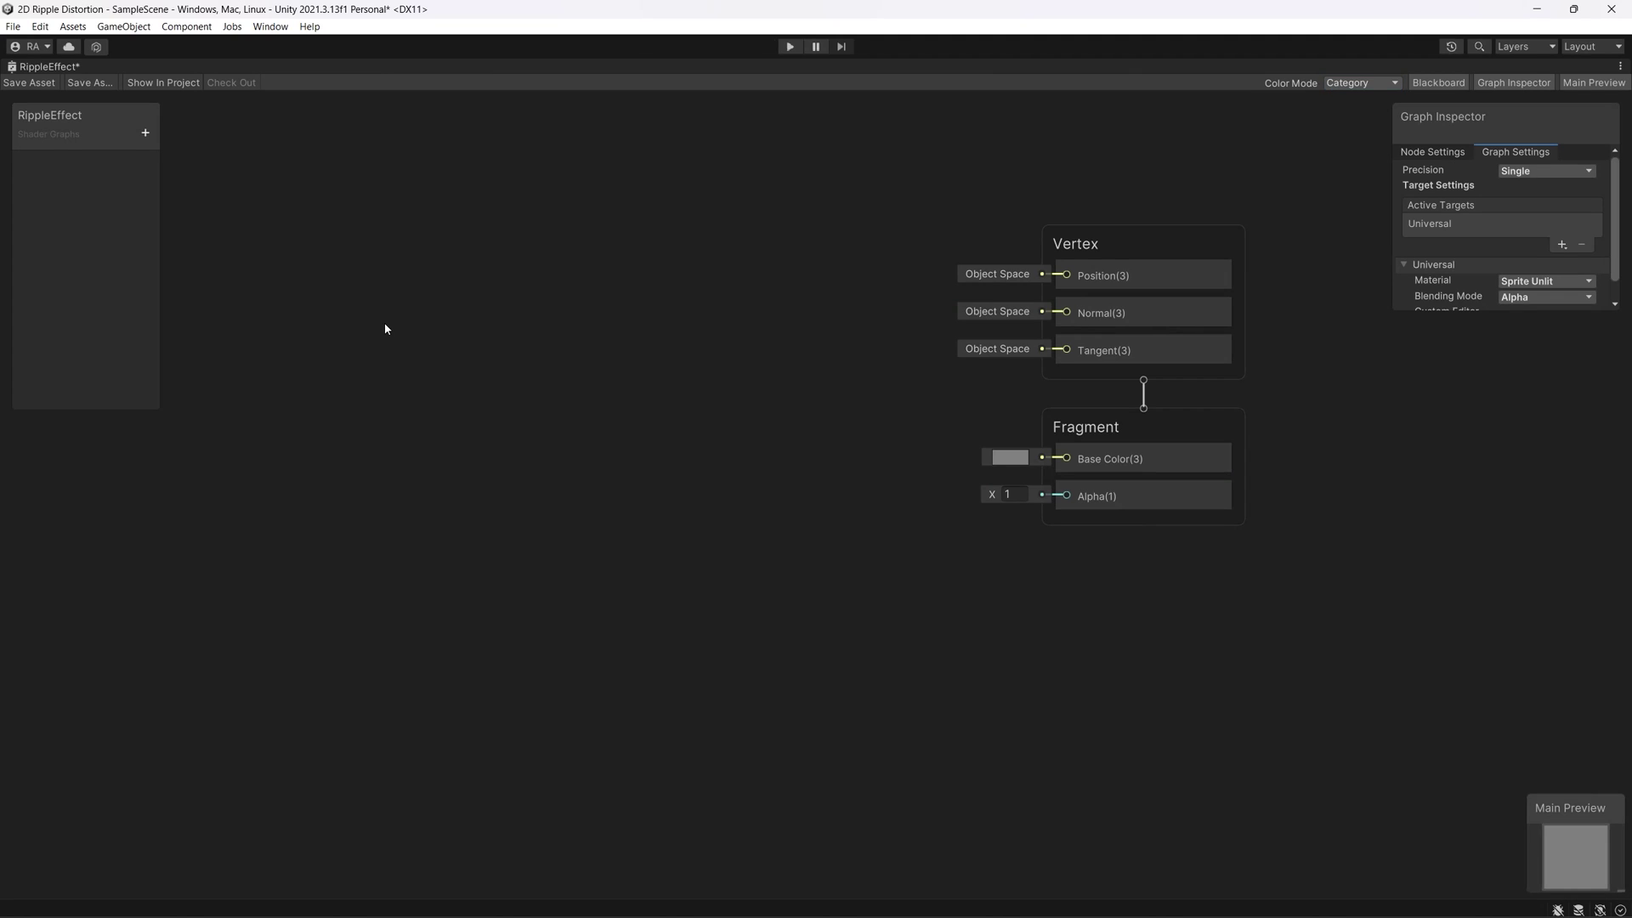
Add a Vector2 property named RippleCenter and drag it onto the canvas as a node
{"action": "right_click", "coordinate": [384, 322]}
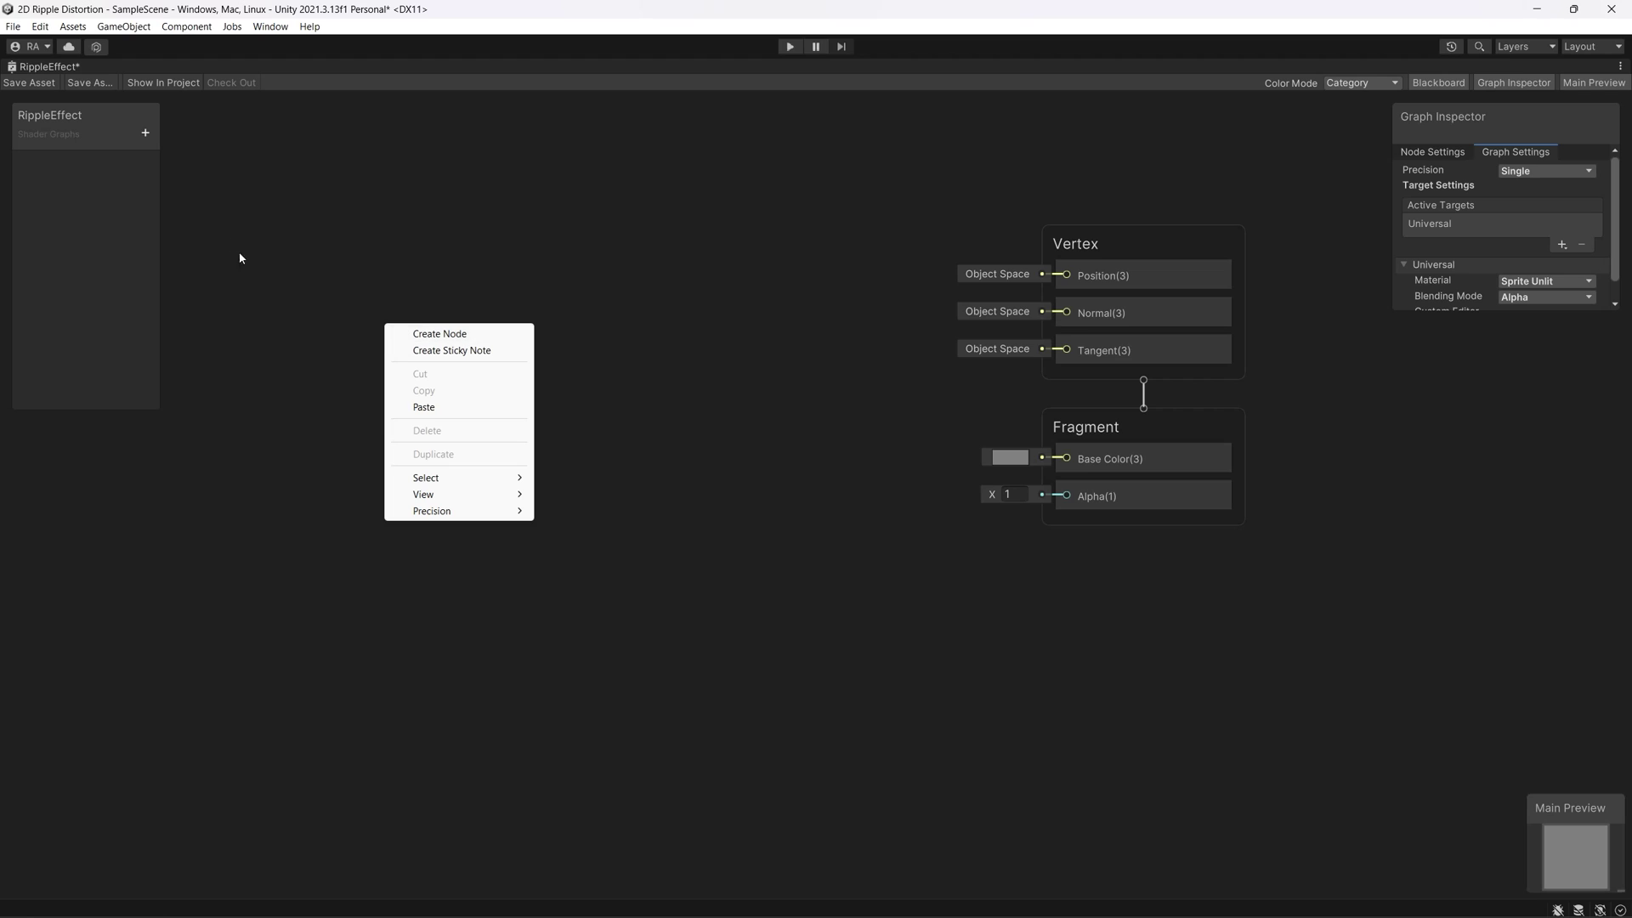
{"action": "left_click", "coordinate": [144, 132]}
{"action": "left_click", "coordinate": [192, 182]}
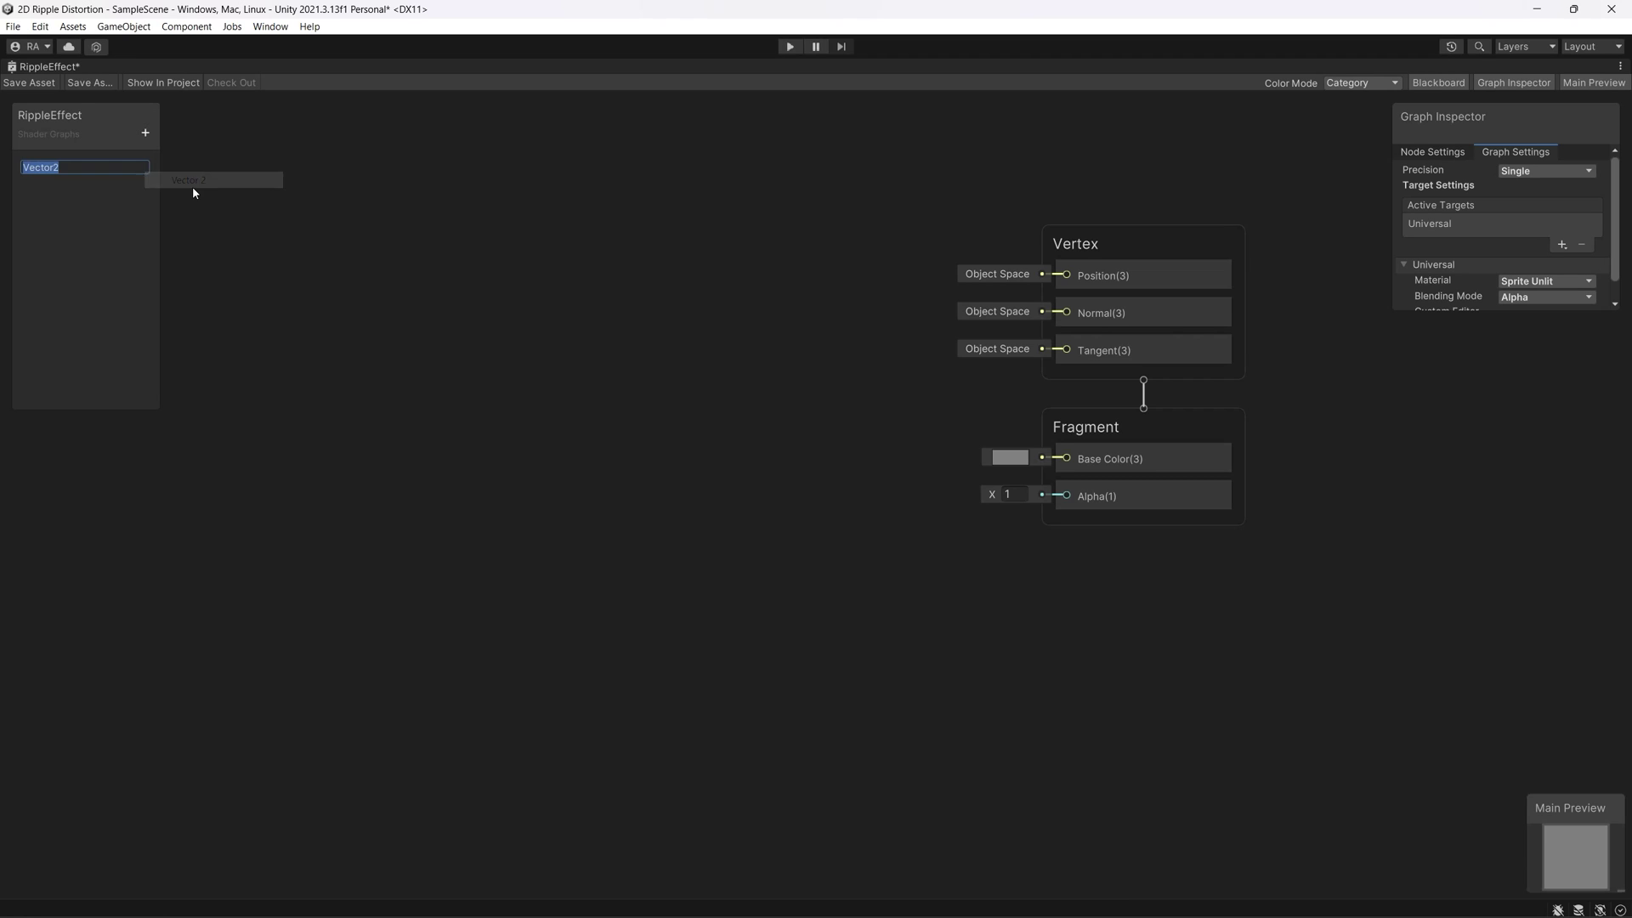
{"action": "type", "text": "RippleCenter"}
{"action": "key", "text": "Return"}
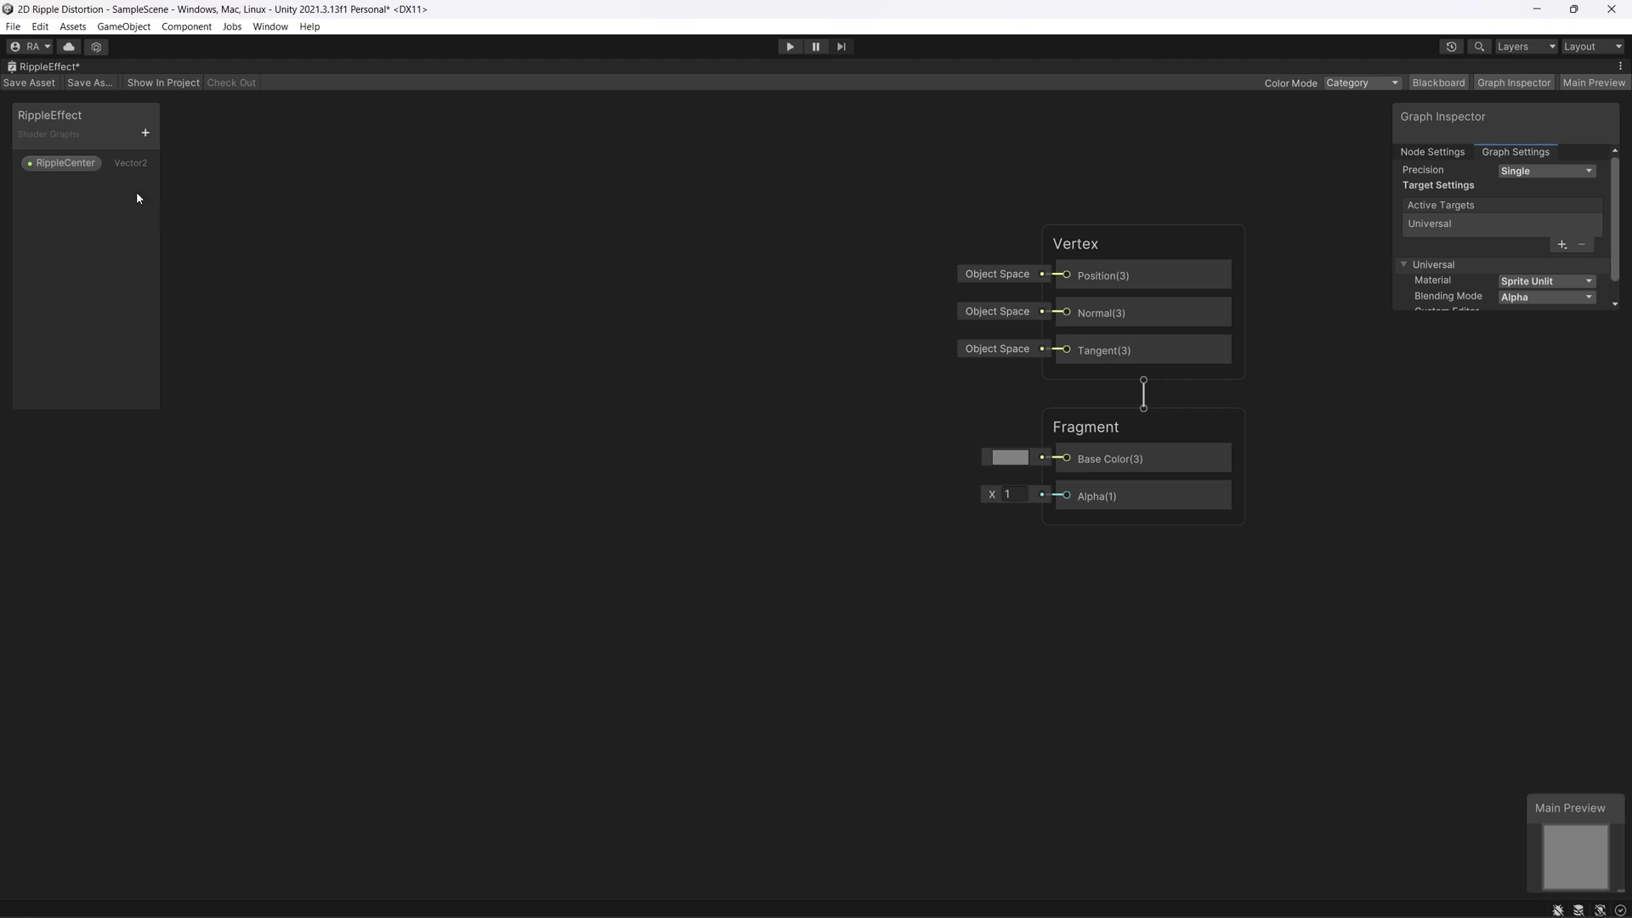
{"action": "left_click_drag", "start_coordinate": [64, 163], "coordinate": [344, 296]}
{"action": "scroll", "coordinate": [540, 436], "scroll_direction": "up", "scroll_amount": 2}
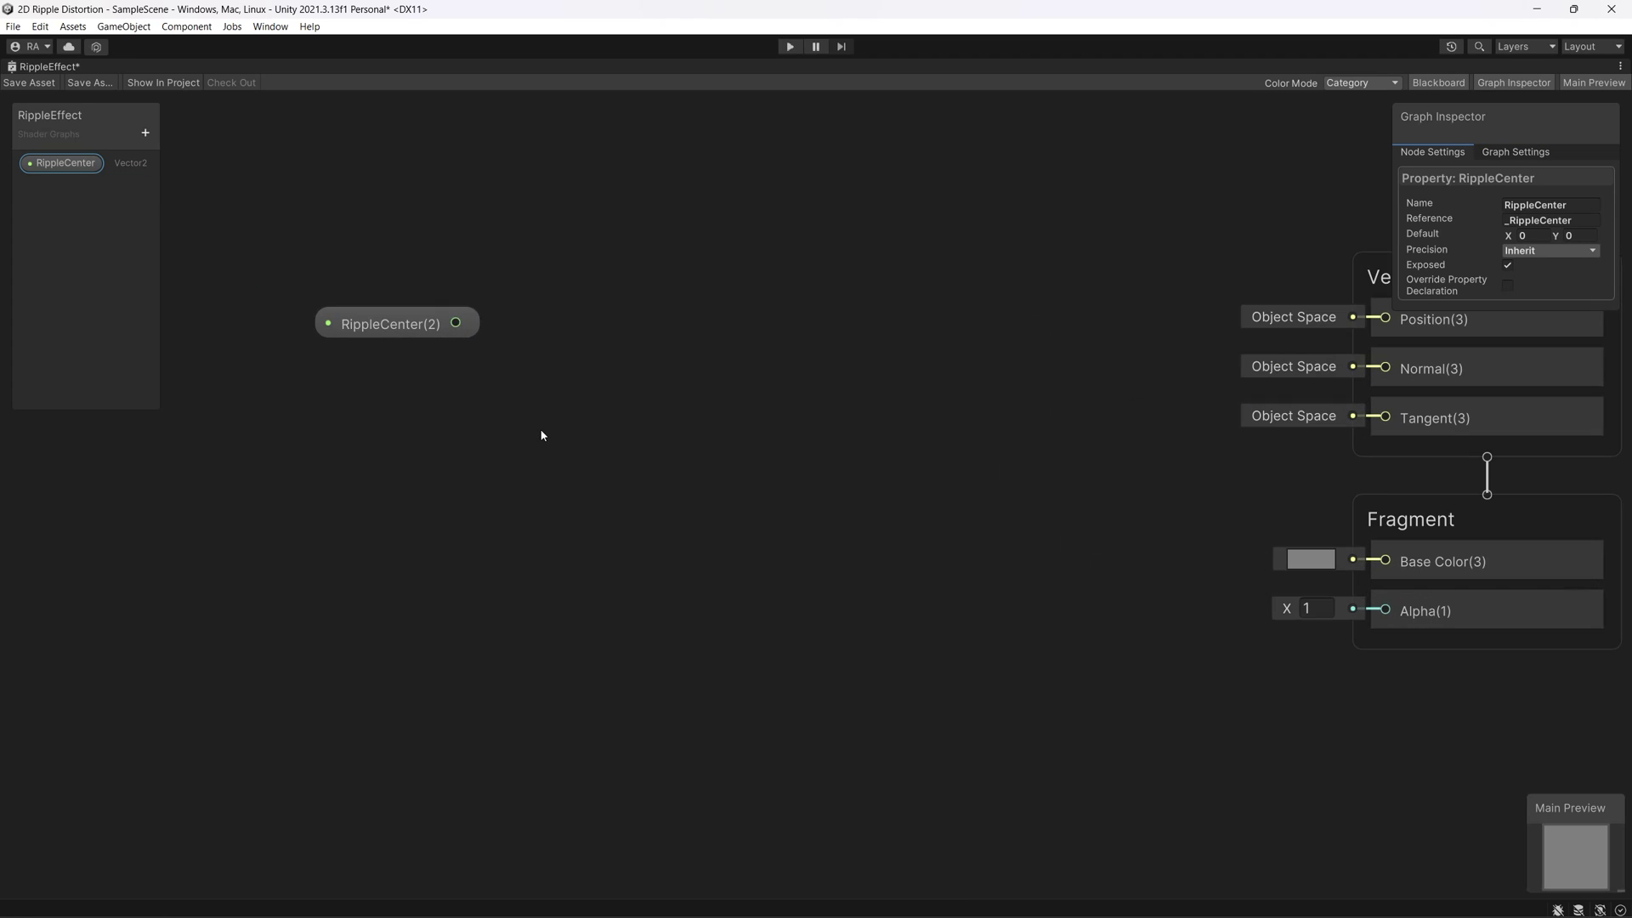
Add a Distance node and wire RippleCenter into its A input
{"action": "right_click", "coordinate": [514, 468]}
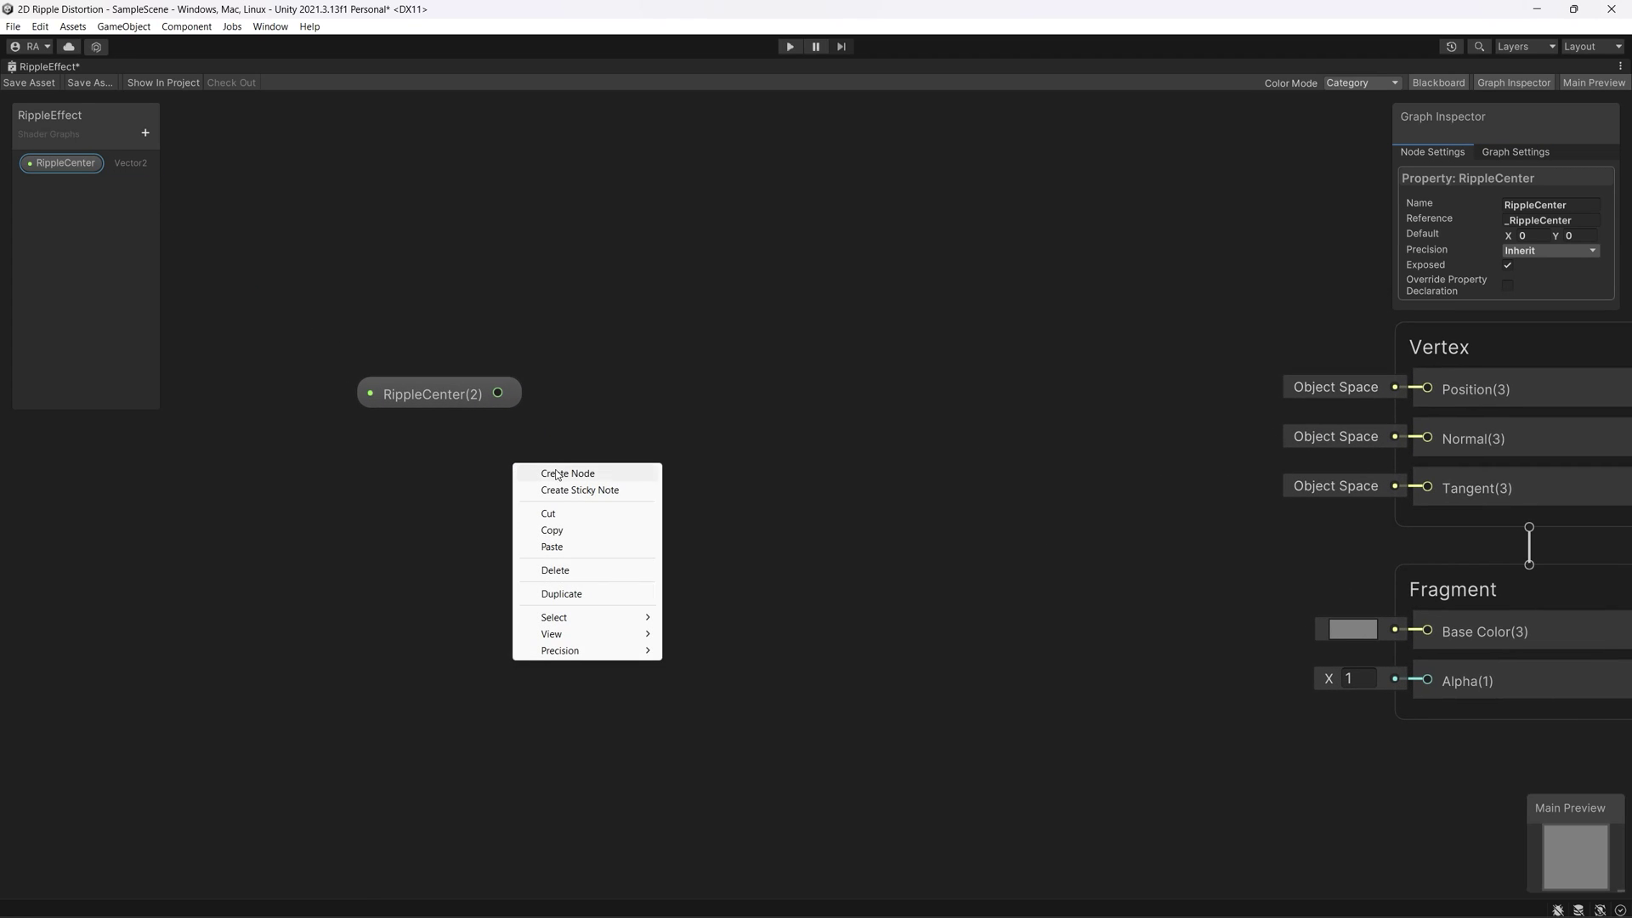
{"action": "left_click", "coordinate": [556, 476]}
{"action": "type", "text": "distance"}
{"action": "key", "text": "Return"}
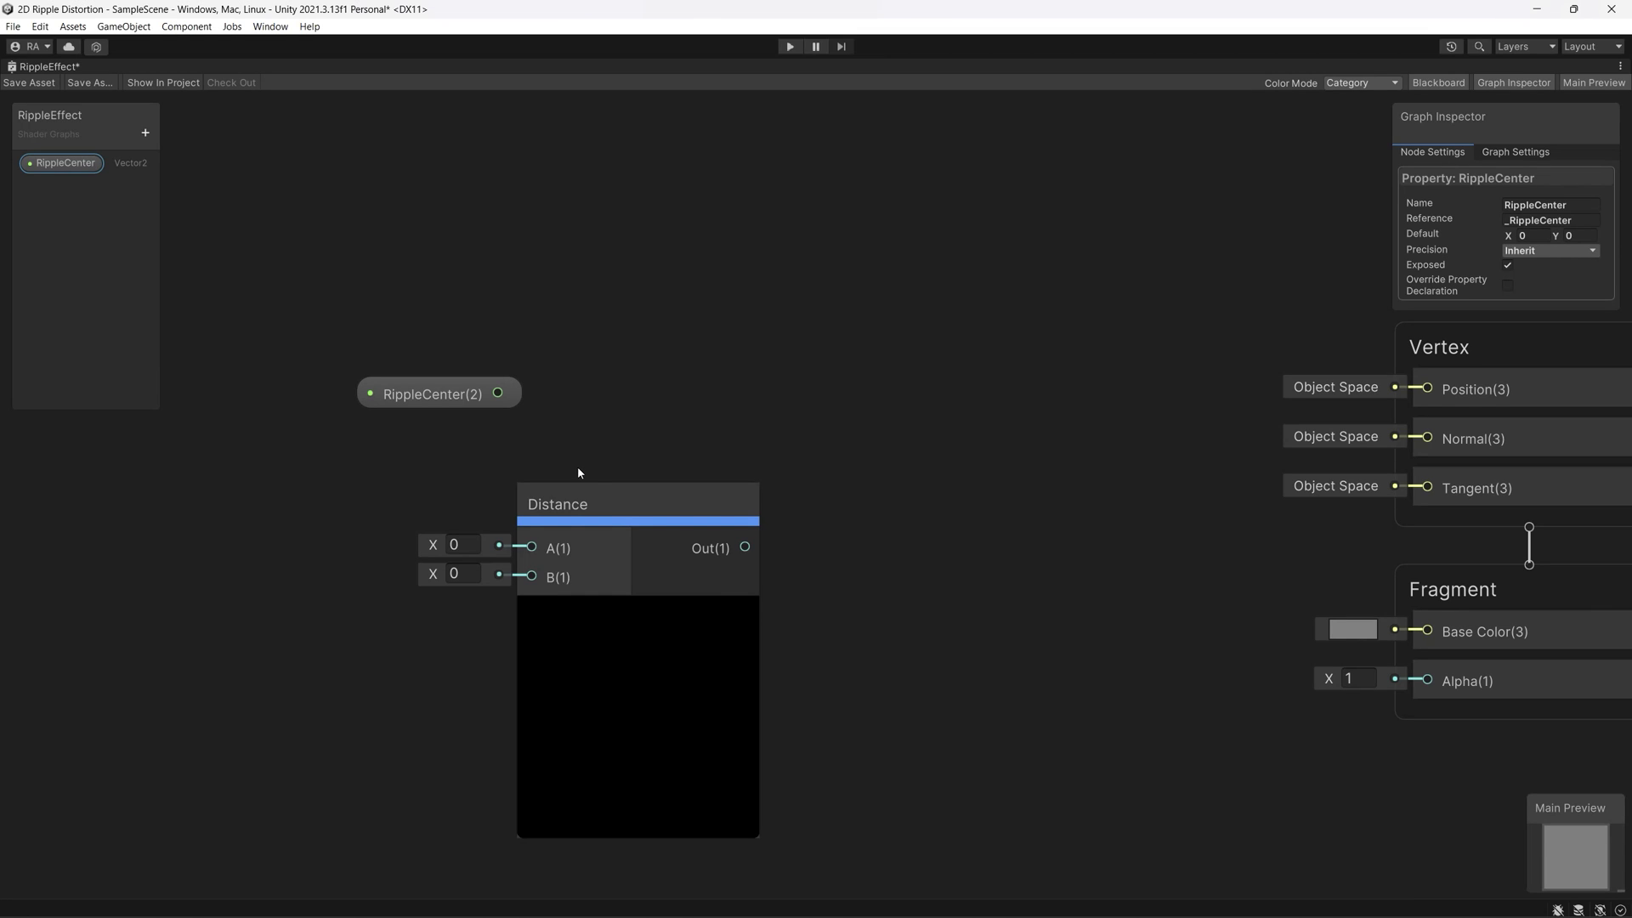
{"action": "left_click_drag", "start_coordinate": [638, 612], "coordinate": [729, 511]}
{"action": "left_click_drag", "start_coordinate": [498, 392], "coordinate": [625, 448]}
{"action": "left_click_drag", "start_coordinate": [445, 393], "coordinate": [441, 430]}
Add an Object-space Position node into Distance input B and collapse its preview
{"action": "right_click", "coordinate": [366, 549]}
{"action": "left_click", "coordinate": [425, 557]}
{"action": "type", "text": "pos"}
{"action": "key", "text": "Return"}
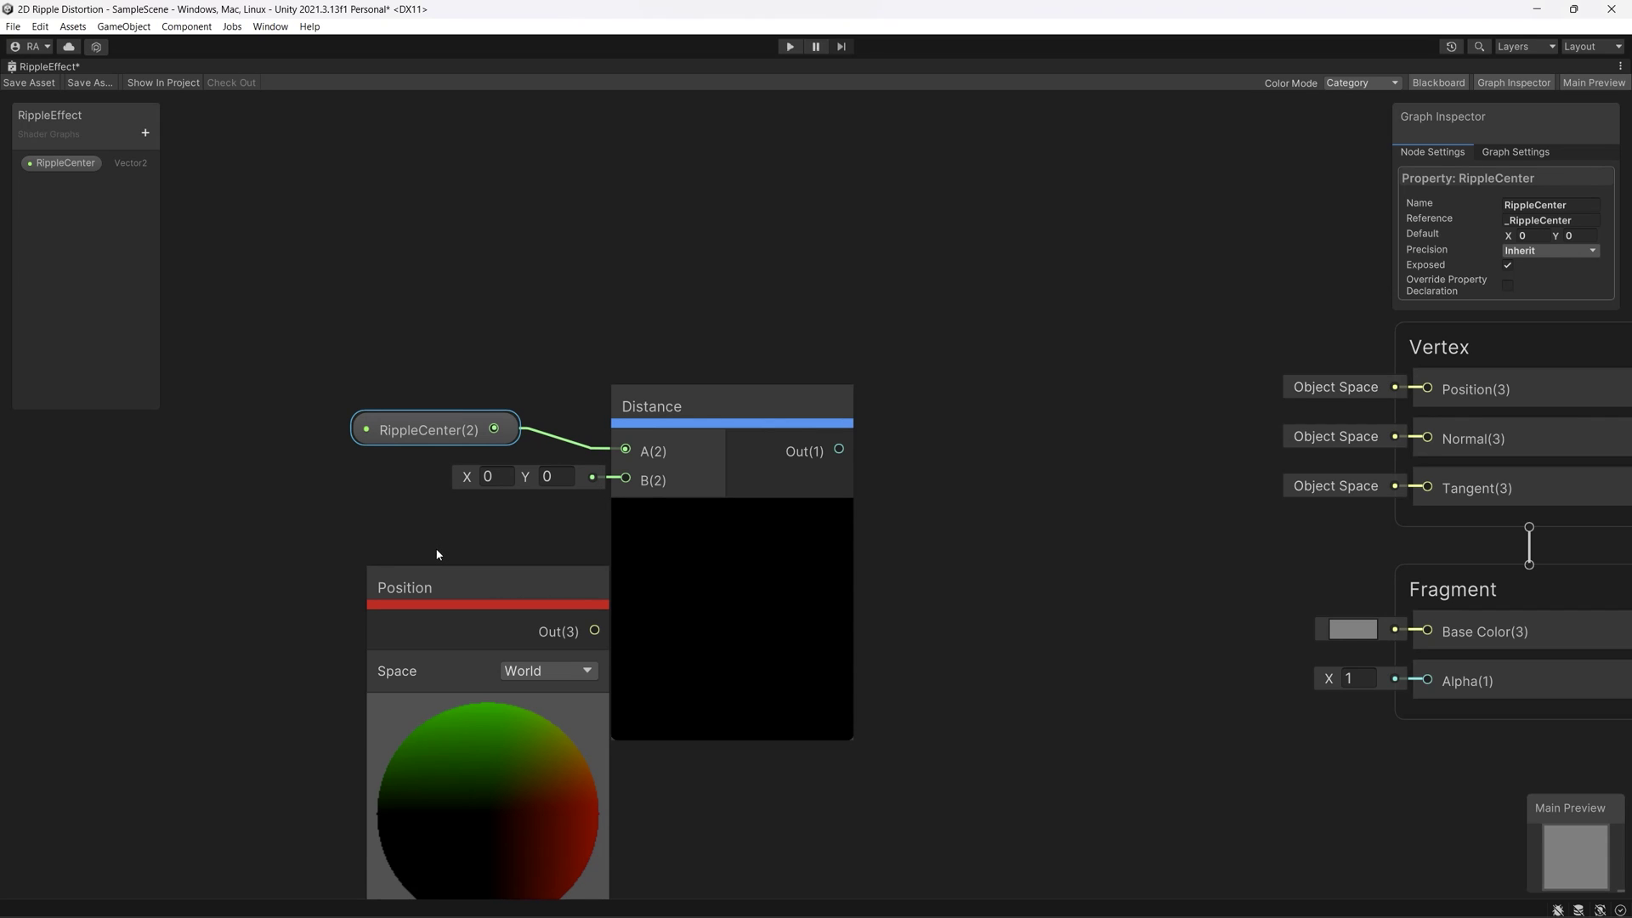
{"action": "left_click_drag", "start_coordinate": [505, 586], "coordinate": [418, 543]}
{"action": "left_click", "coordinate": [468, 629]}
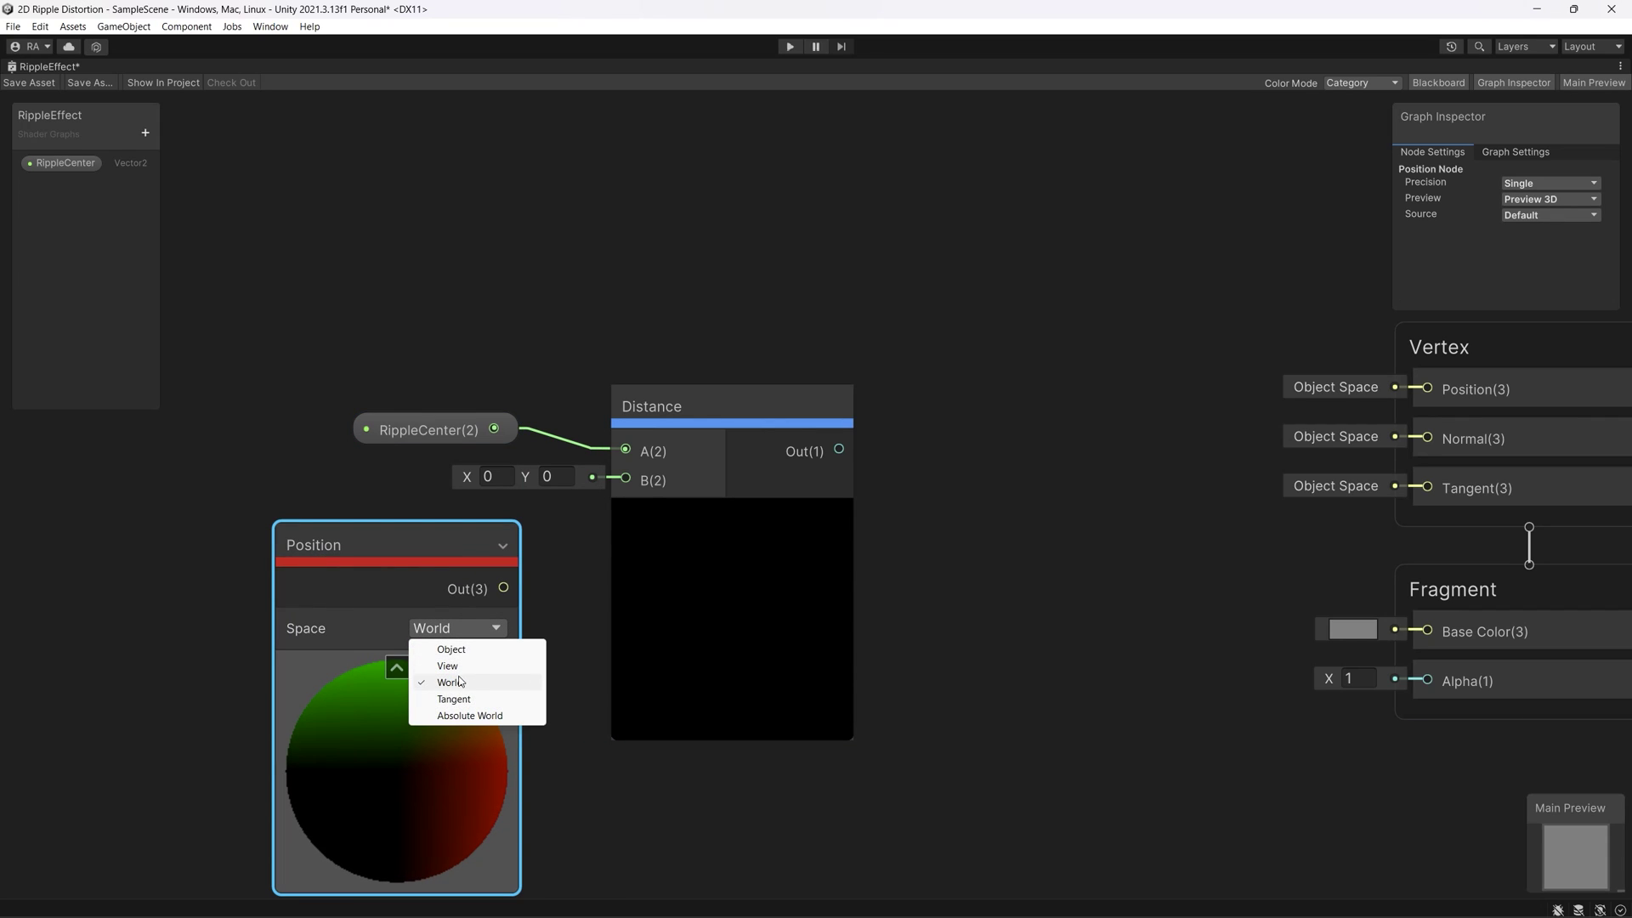
{"action": "left_click", "coordinate": [451, 650]}
{"action": "left_click_drag", "start_coordinate": [503, 572], "coordinate": [626, 480]}
{"action": "left_click_drag", "start_coordinate": [401, 538], "coordinate": [410, 503]}
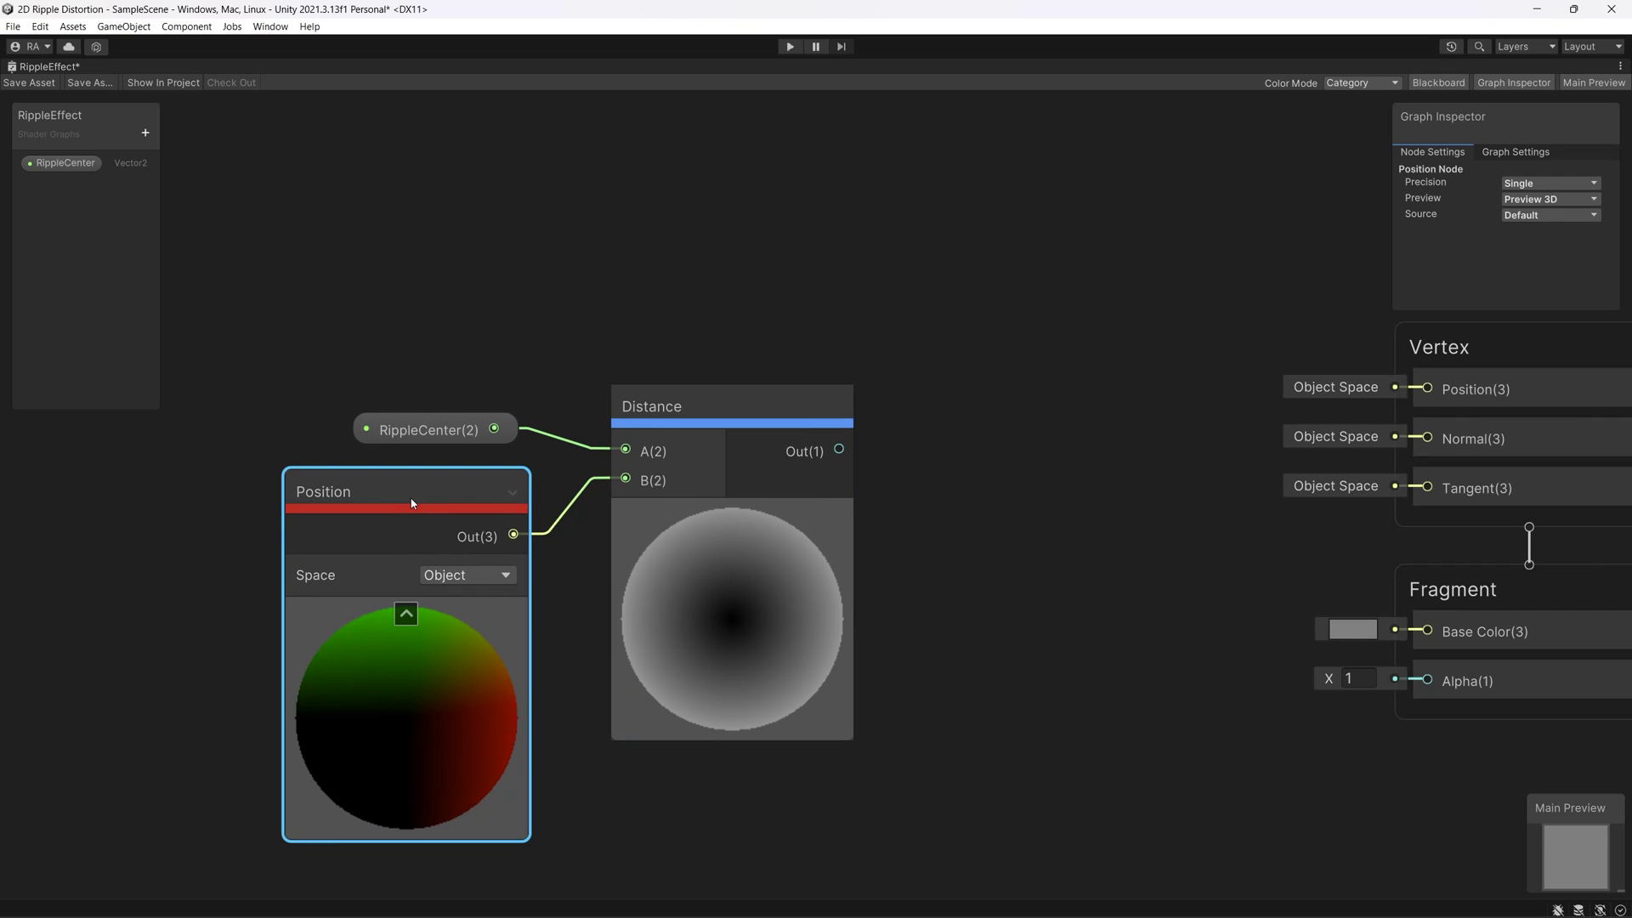
{"action": "left_click", "coordinate": [406, 614]}
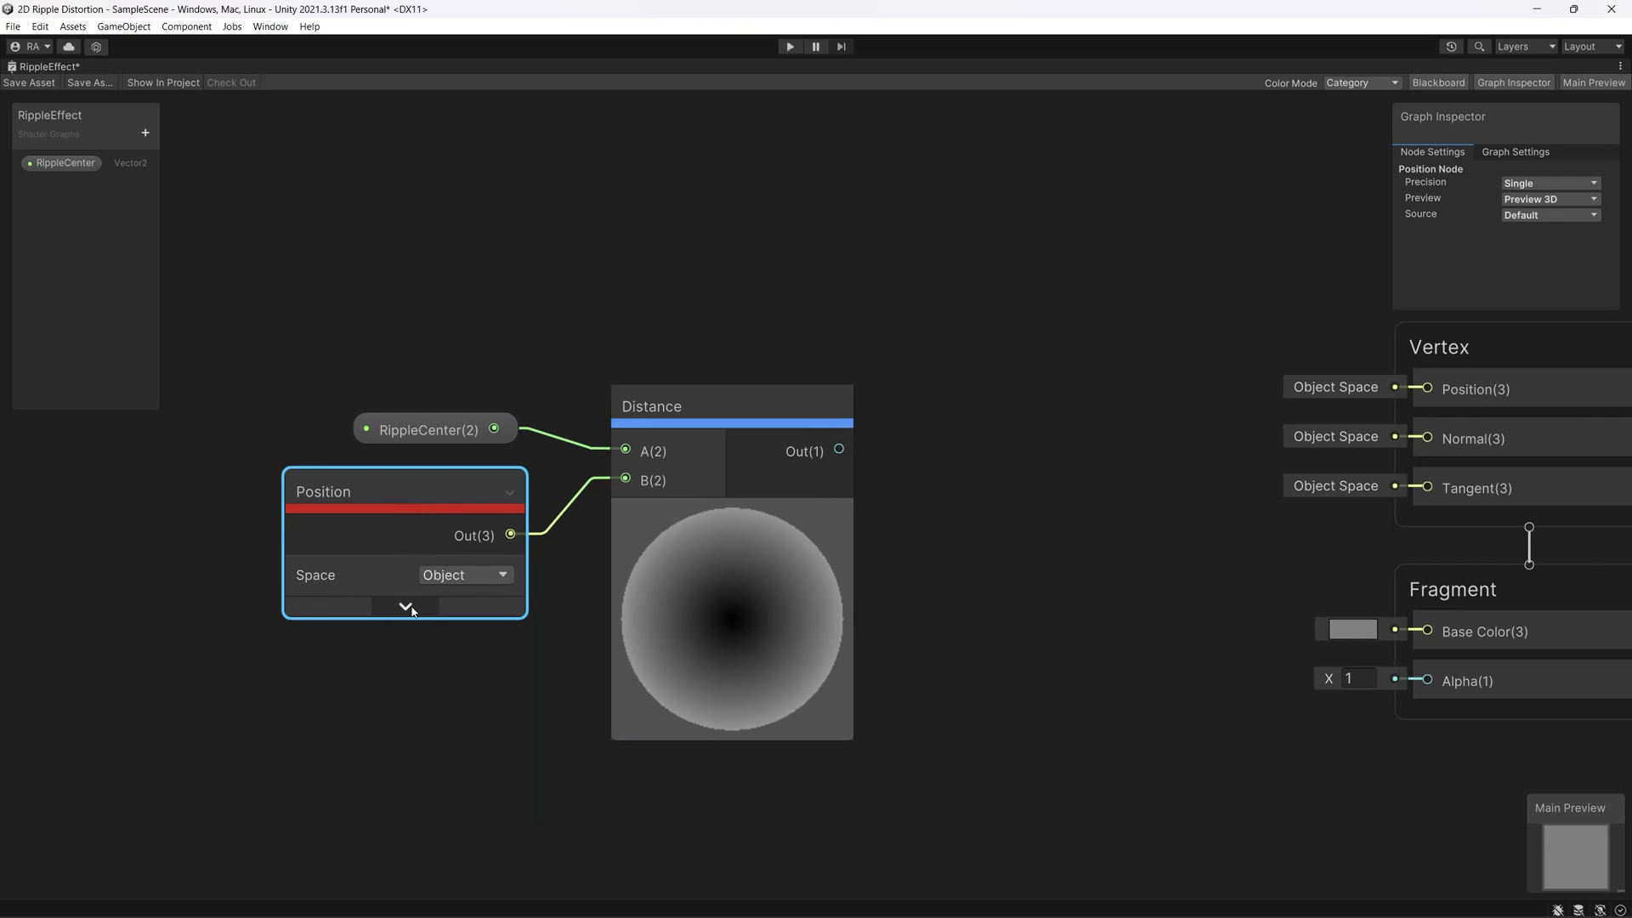
{"action": "left_click_drag", "start_coordinate": [408, 512], "coordinate": [426, 510]}
{"action": "scroll", "coordinate": [631, 516], "scroll_direction": "down", "scroll_amount": 1}
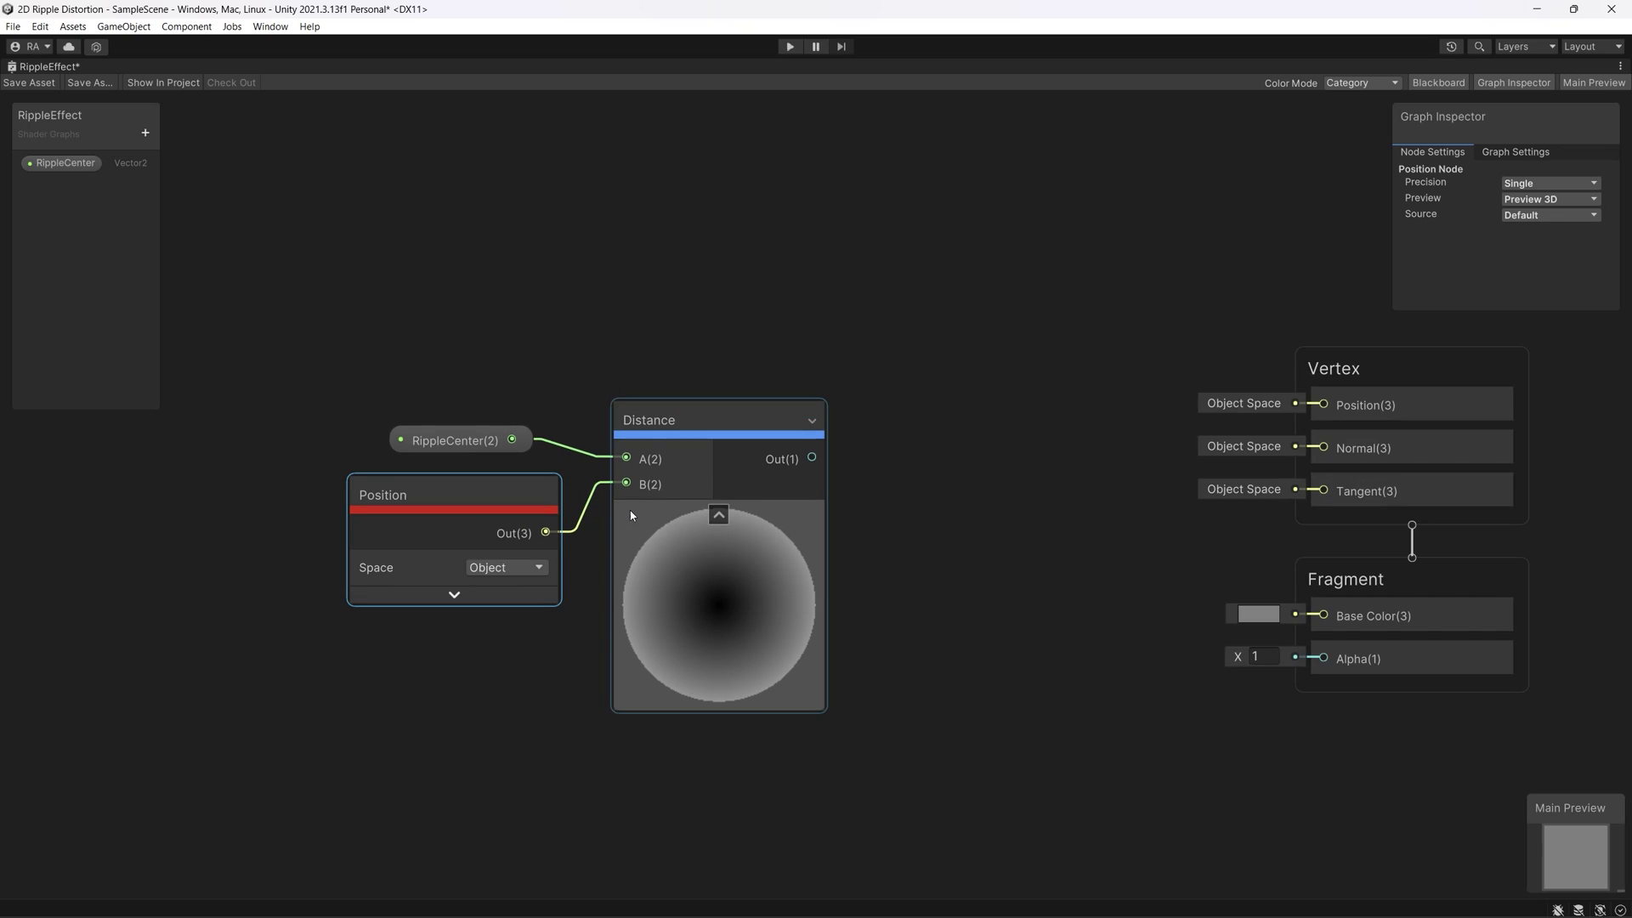
Add a Multiply node fed by the Distance output in input A
{"action": "right_click", "coordinate": [899, 483]}
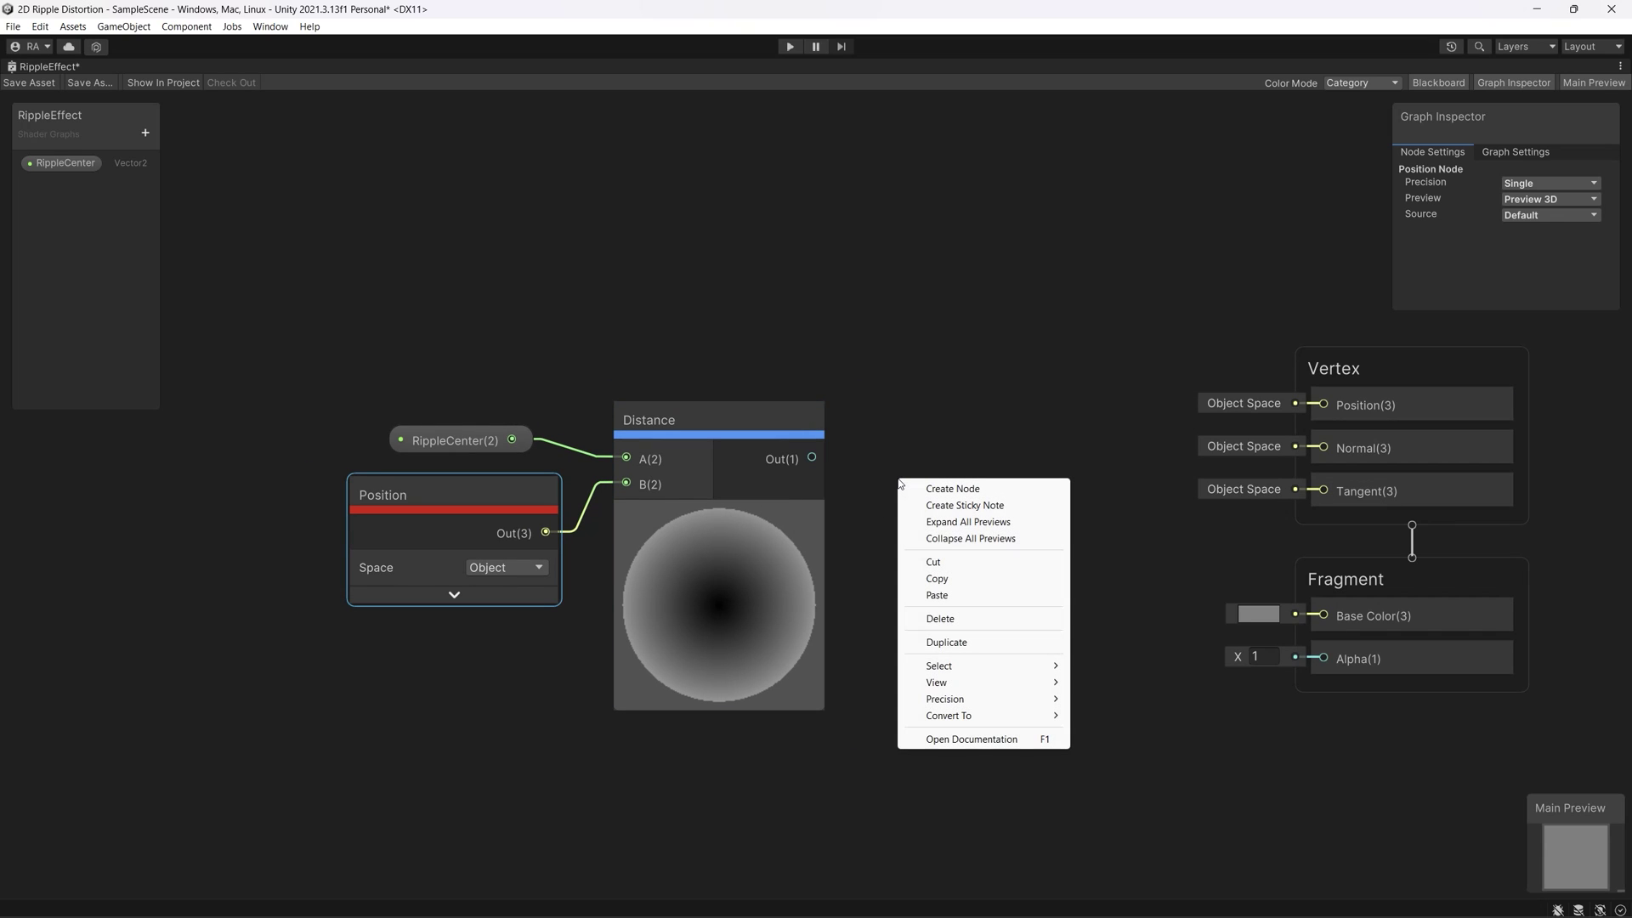
{"action": "left_click", "coordinate": [951, 488]}
{"action": "type", "text": "multiply"}
{"action": "left_click", "coordinate": [950, 463]}
{"action": "mouse_move", "coordinate": [811, 456]}
{"action": "left_mouse_down"}
{"action": "mouse_move", "coordinate": [927, 557]}
{"action": "mouse_move", "coordinate": [978, 534]}
{"action": "left_mouse_up"}
Create a Float property named RipplesCount and set its mode to Slider
{"action": "left_click", "coordinate": [147, 134]}
{"action": "left_click", "coordinate": [220, 173]}
{"action": "type", "text": "RipplesCoun"}
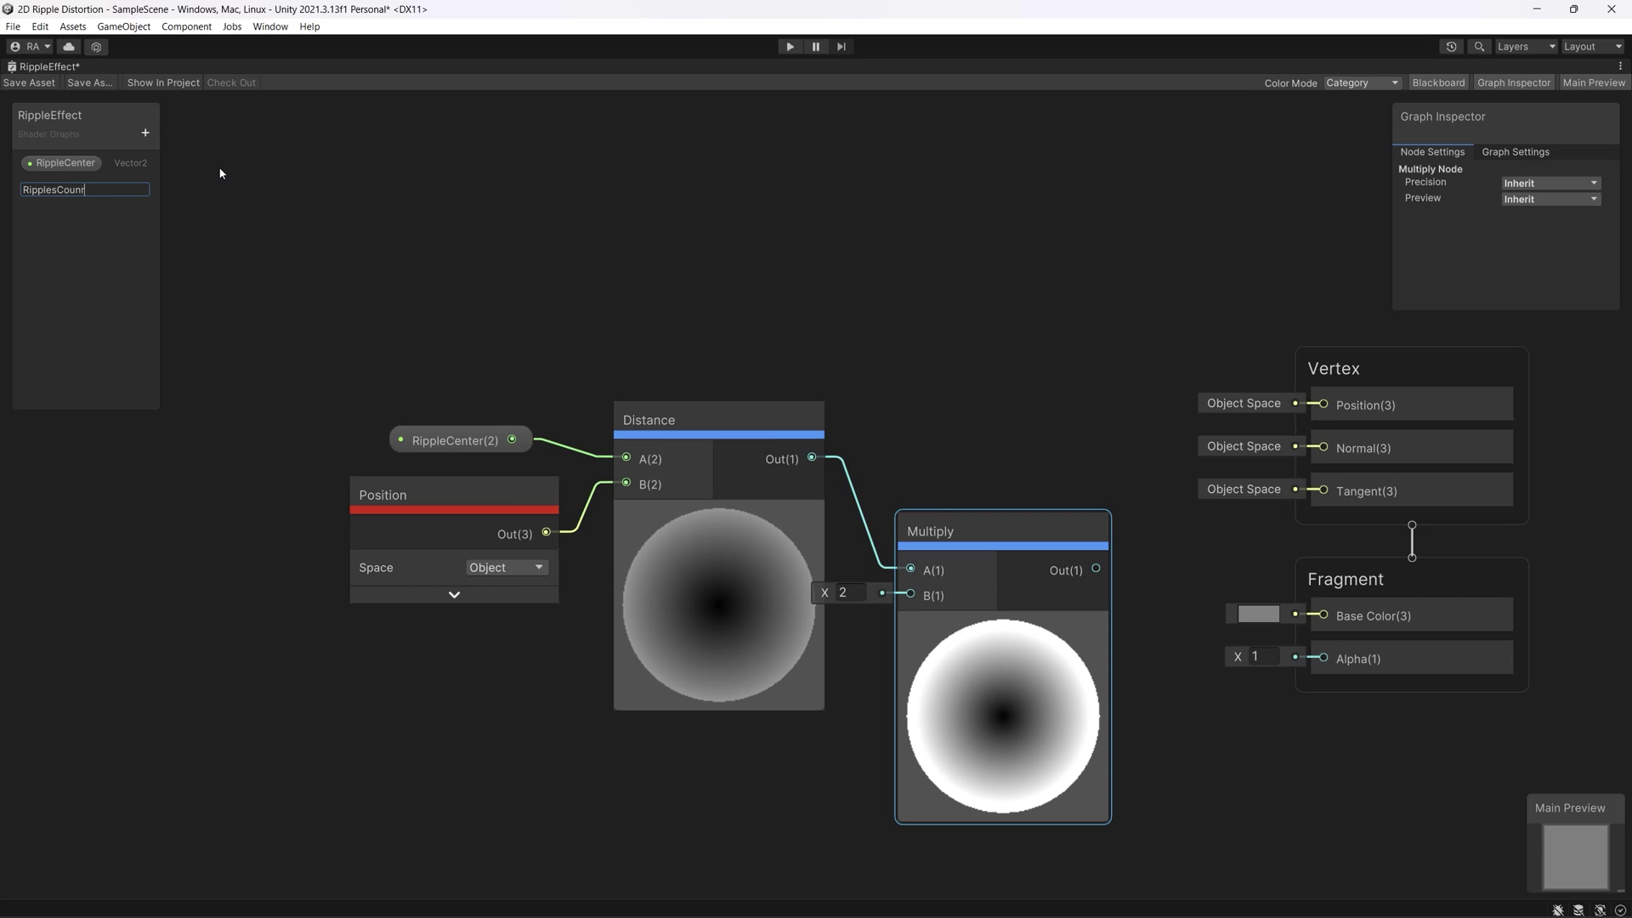
{"action": "key", "text": "Return"}
{"action": "left_click", "coordinate": [76, 186]}
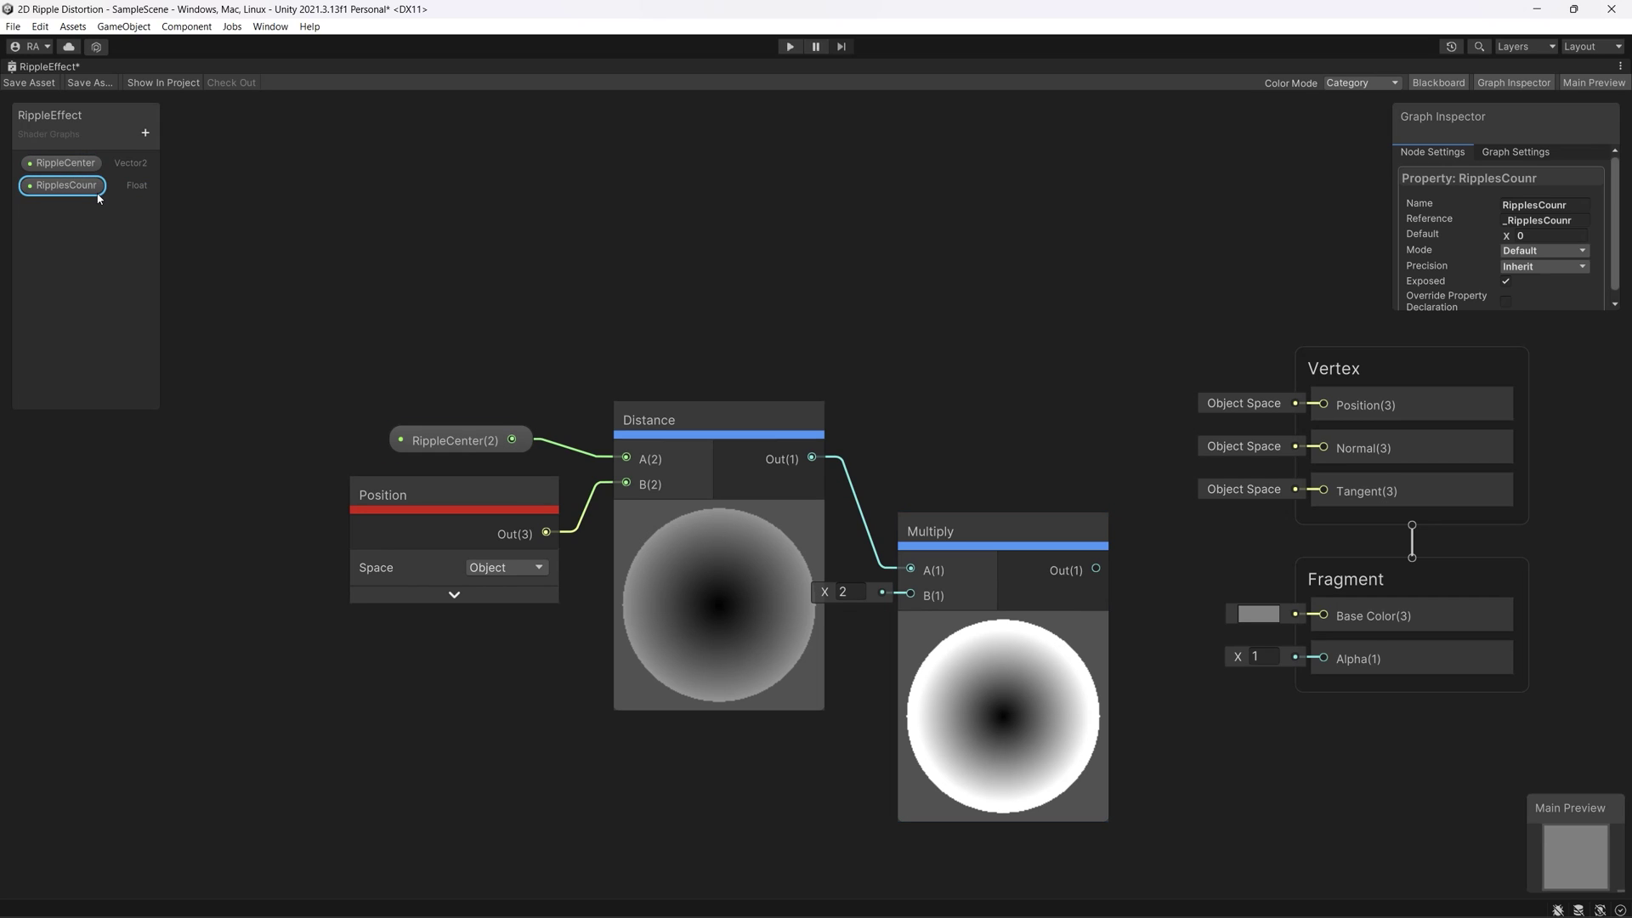
{"action": "key", "text": "BackSpace"}
{"action": "type", "text": "t"}
{"action": "key", "text": "Return"}
{"action": "left_click", "coordinate": [1543, 251]}
{"action": "left_click", "coordinate": [1539, 280]}
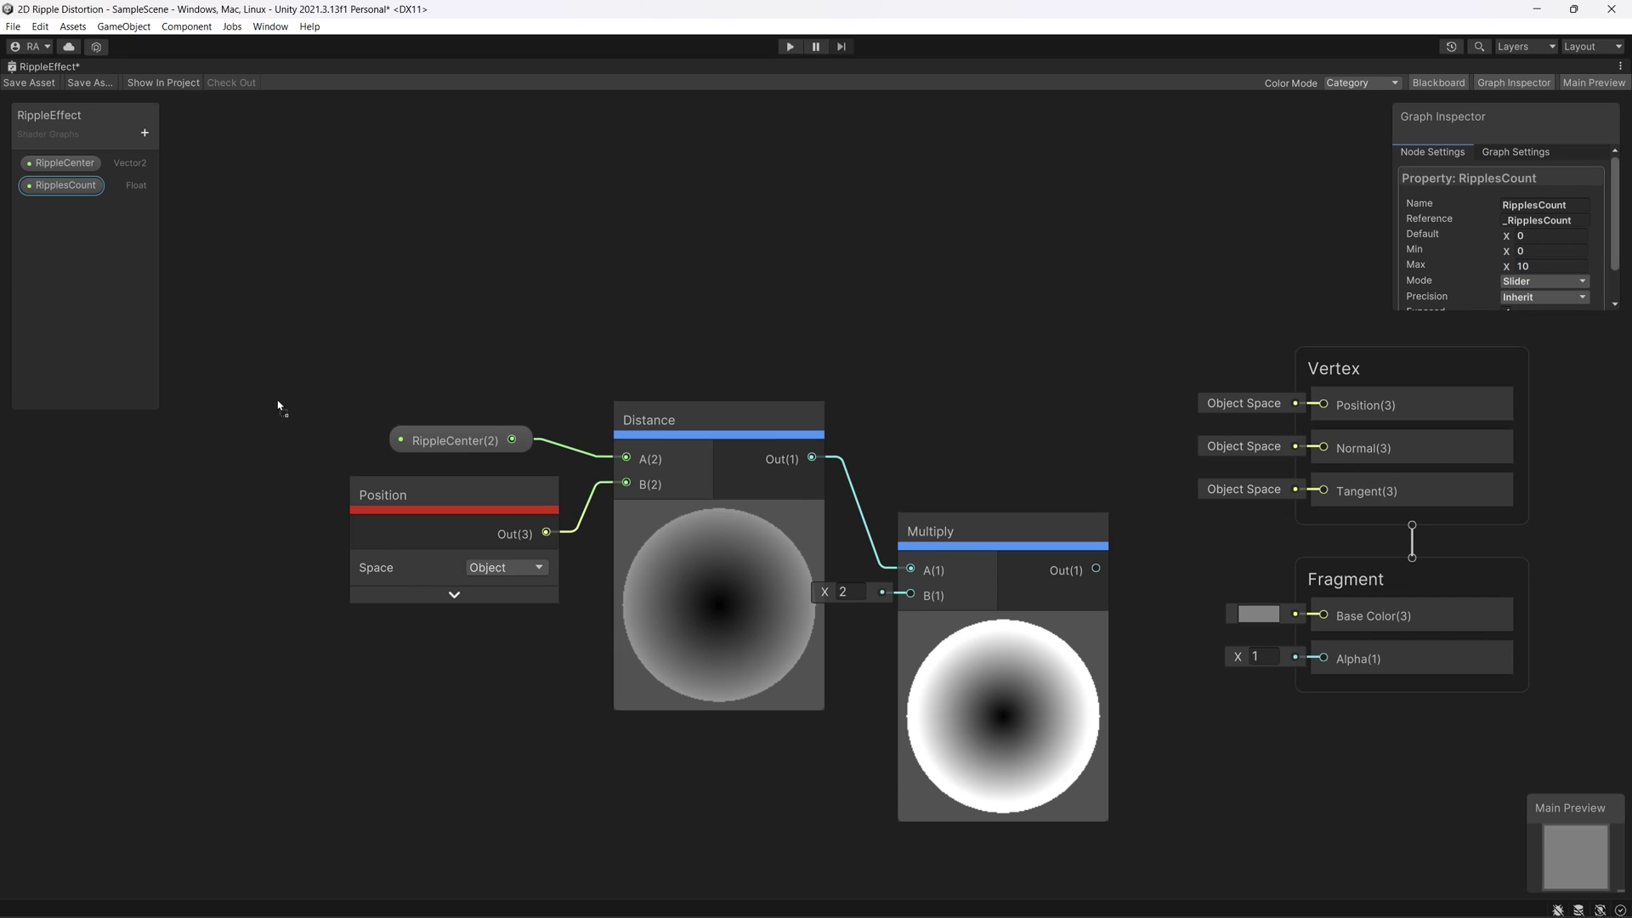
Connect RipplesCount to Multiply input B, regroup the nodes, and raise its default value
{"action": "mouse_move", "coordinate": [64, 185]}
{"action": "left_mouse_down"}
{"action": "mouse_move", "coordinate": [753, 757]}
{"action": "mouse_move", "coordinate": [910, 594]}
{"action": "left_mouse_up"}
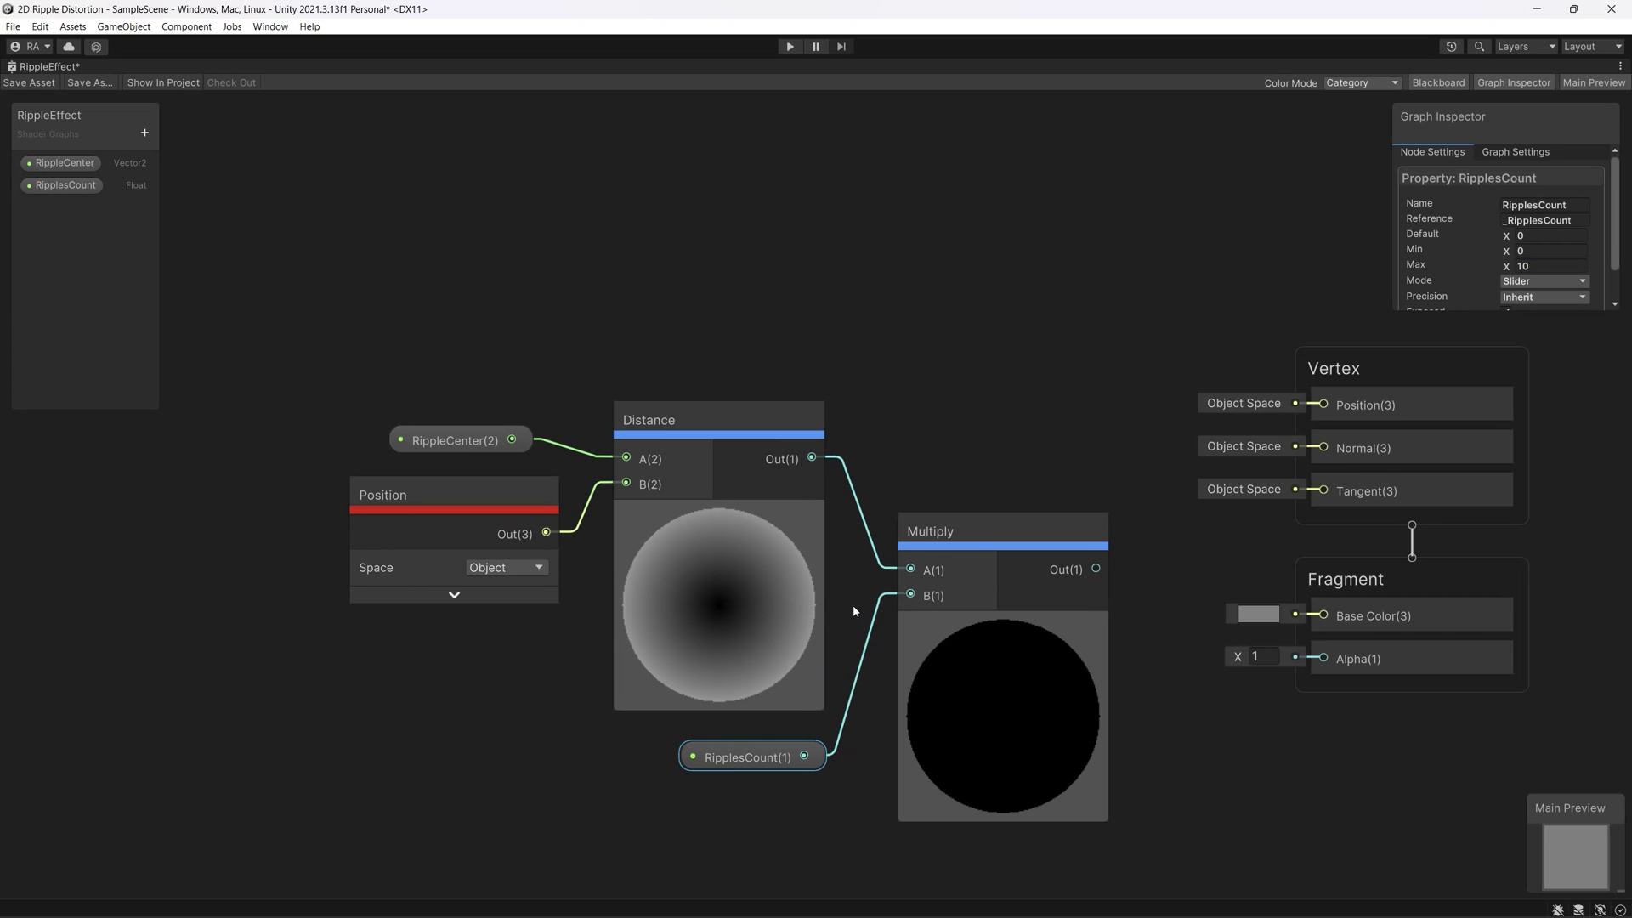
{"action": "left_click_drag", "start_coordinate": [255, 383], "coordinate": [982, 789]}
{"action": "left_click_drag", "start_coordinate": [969, 693], "coordinate": [774, 579]}
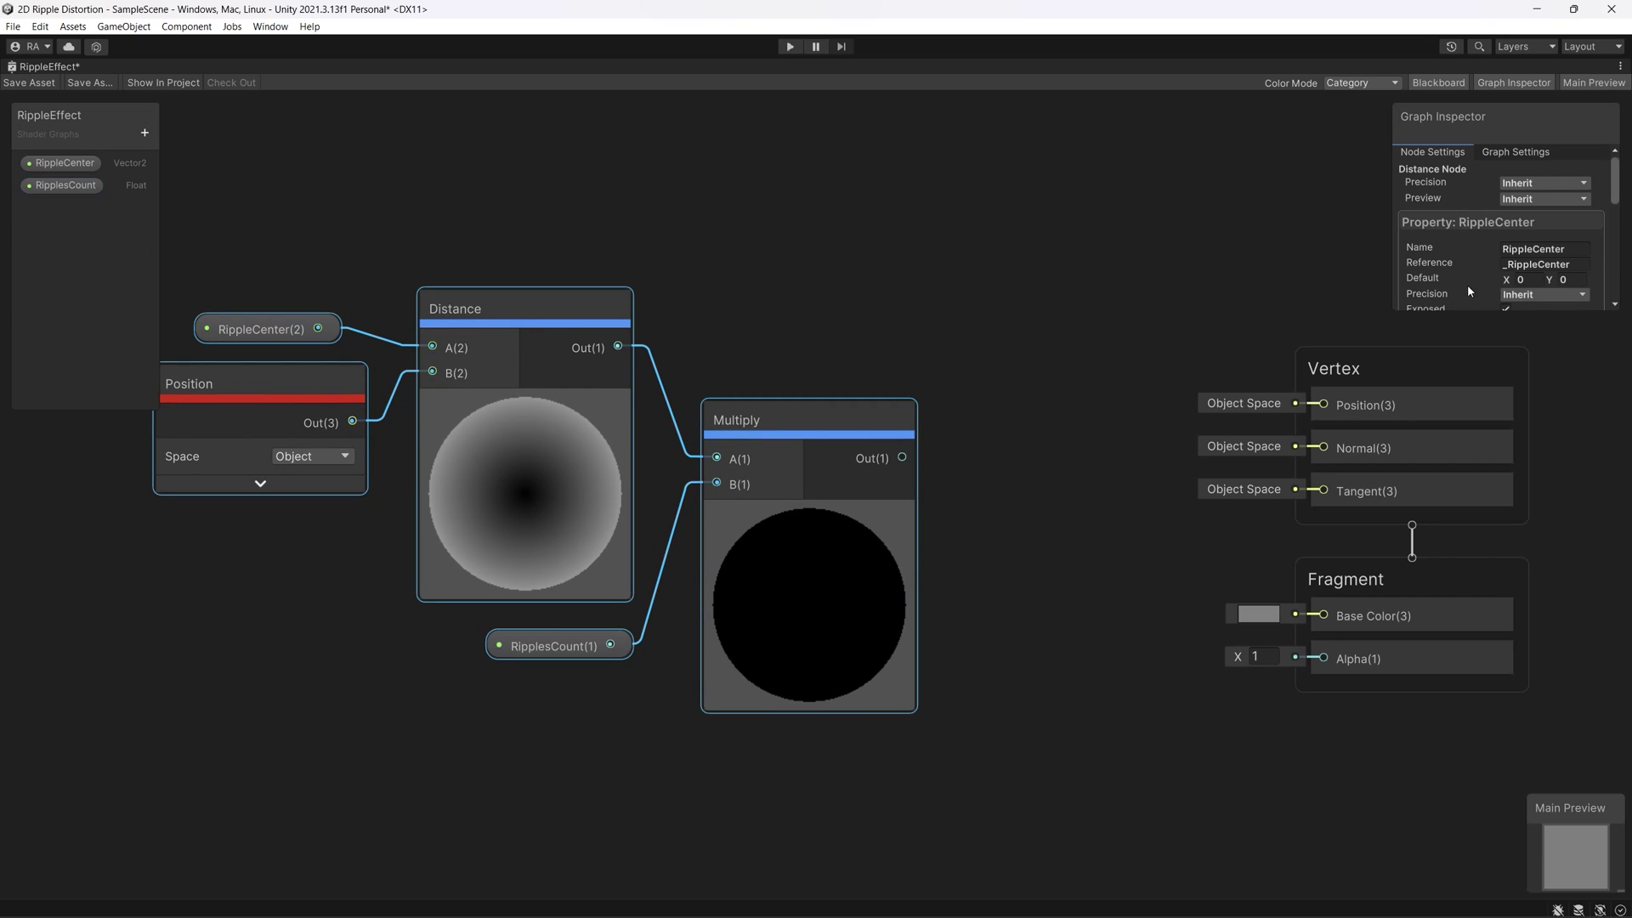
{"action": "left_click", "coordinate": [62, 185]}
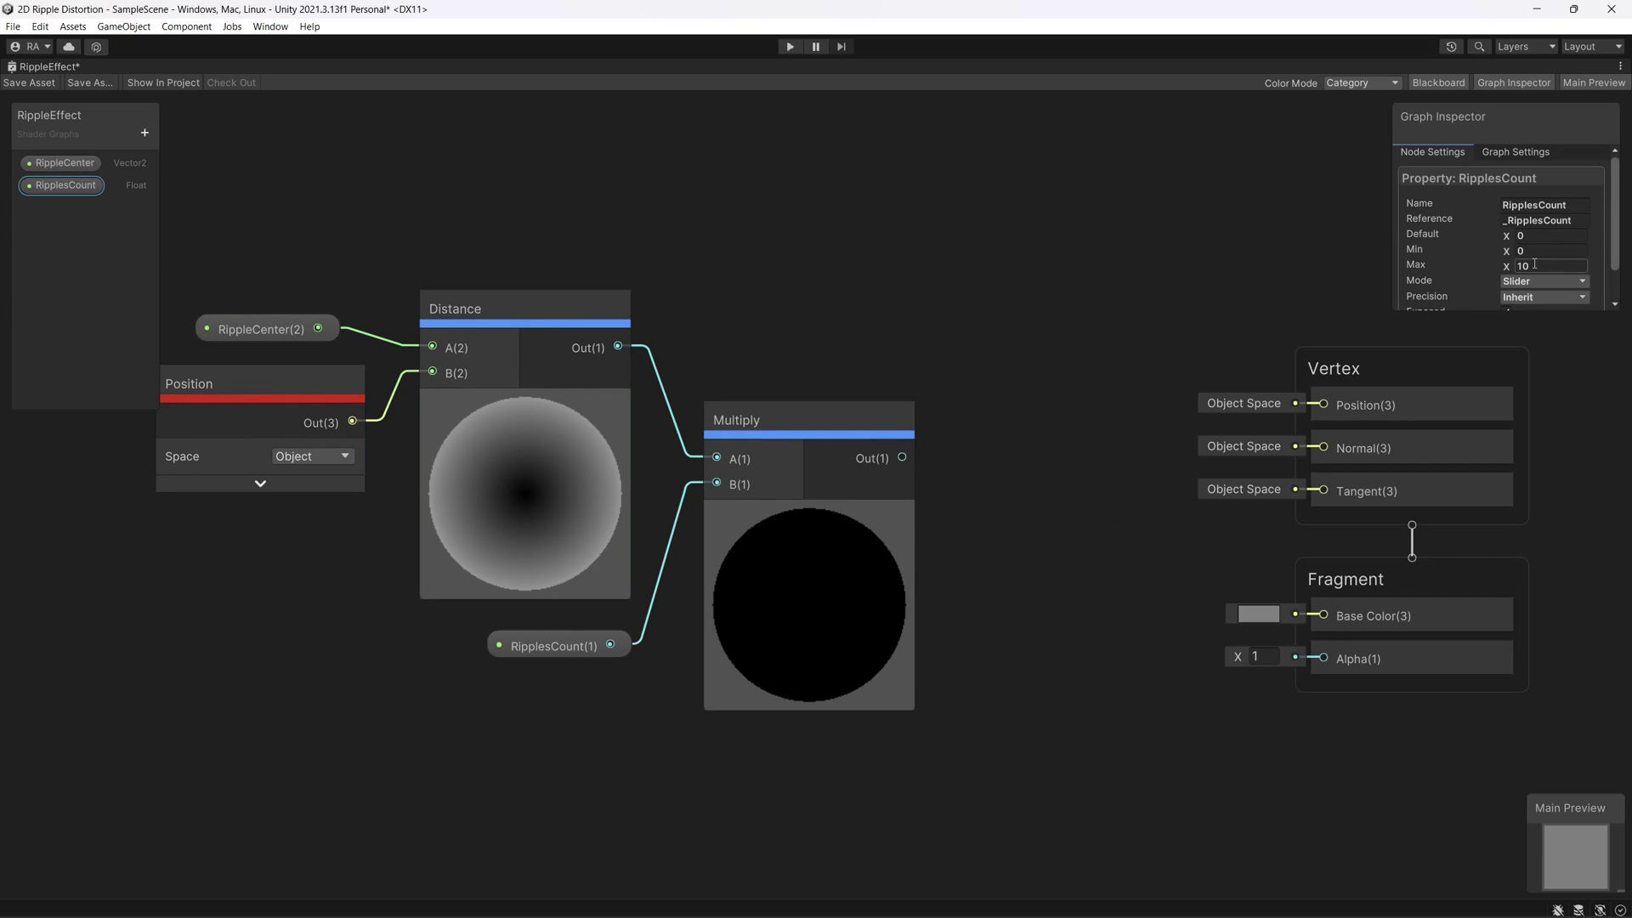
{"action": "left_click_drag", "start_coordinate": [1511, 238], "coordinate": [19, 253]}
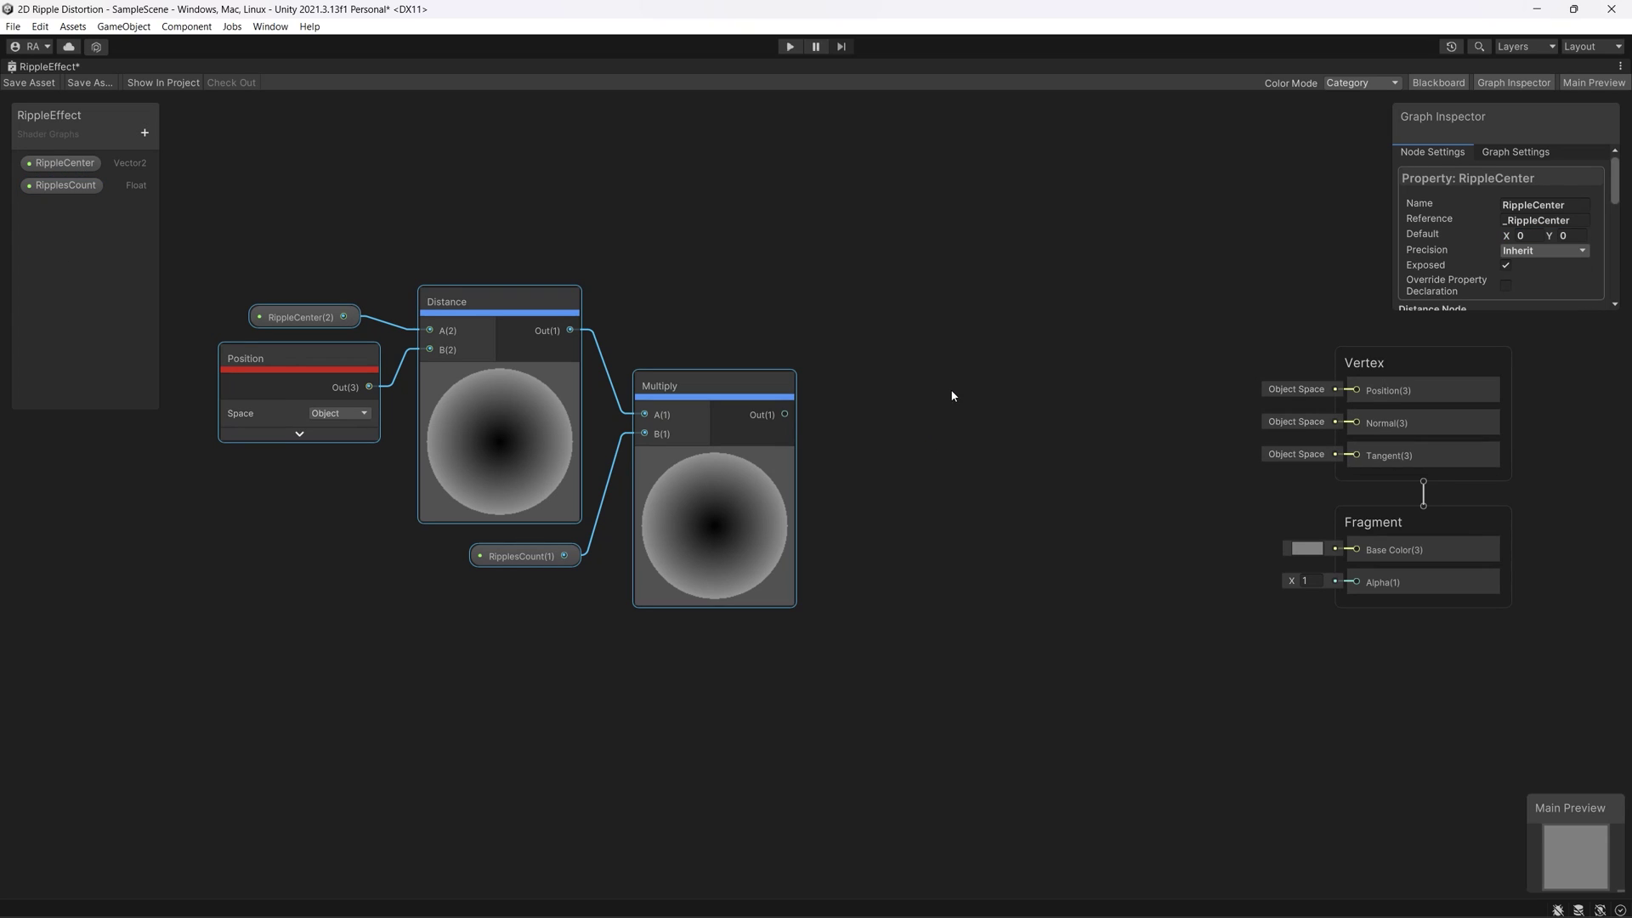
Add a One Minus node and place it beside the Multiply node
{"action": "right_click", "coordinate": [952, 396]}
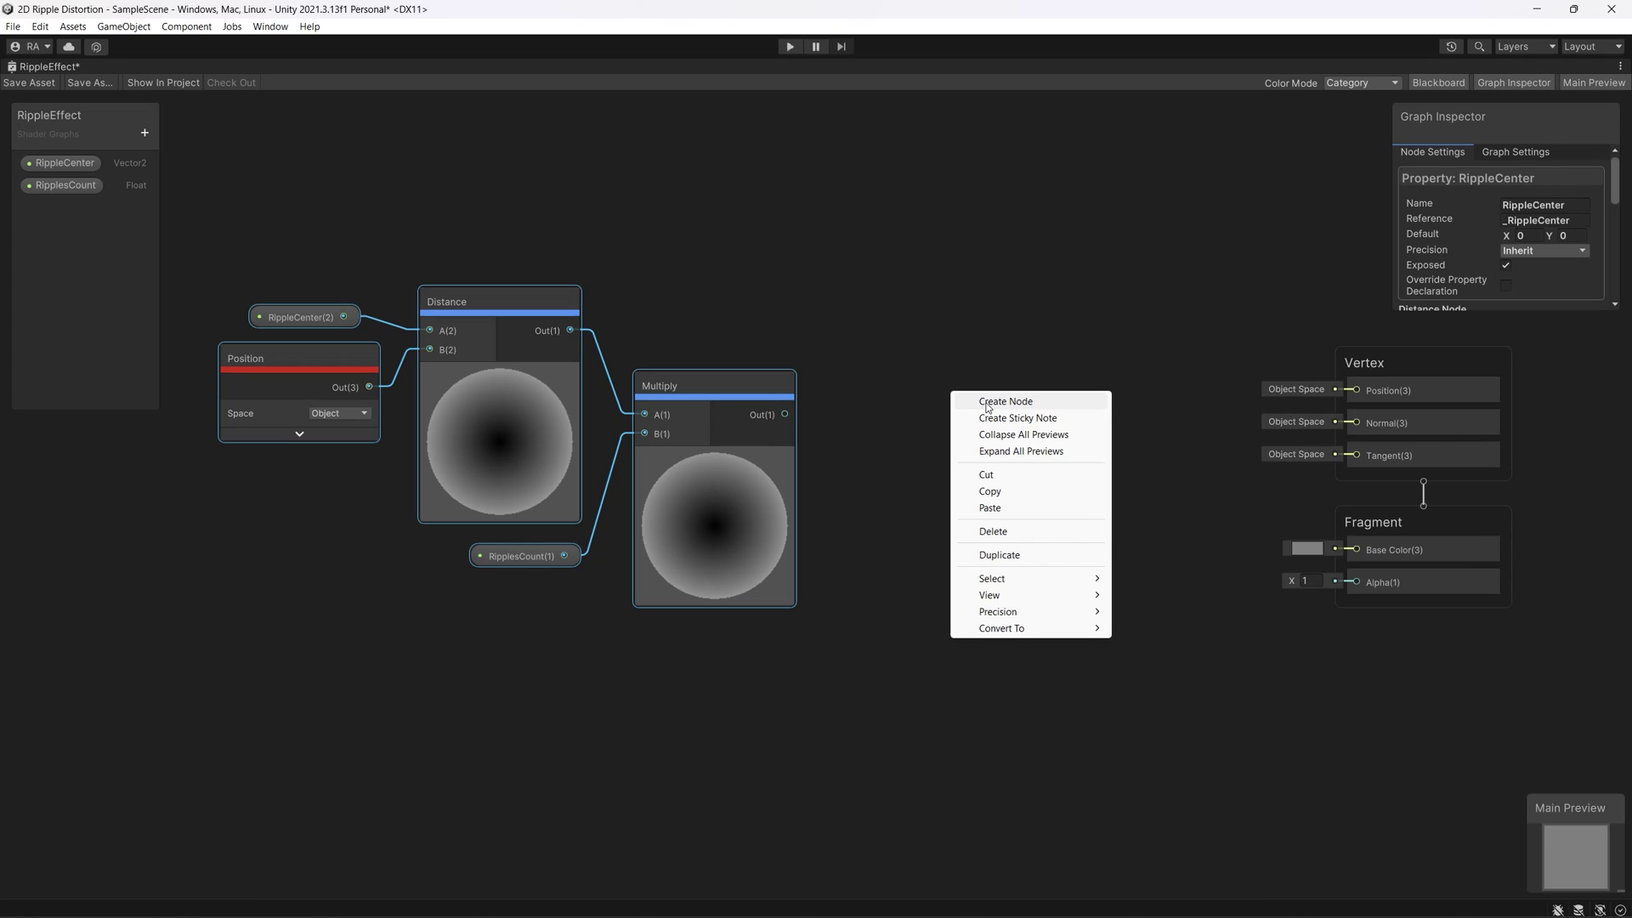
{"action": "left_click", "coordinate": [986, 402]}
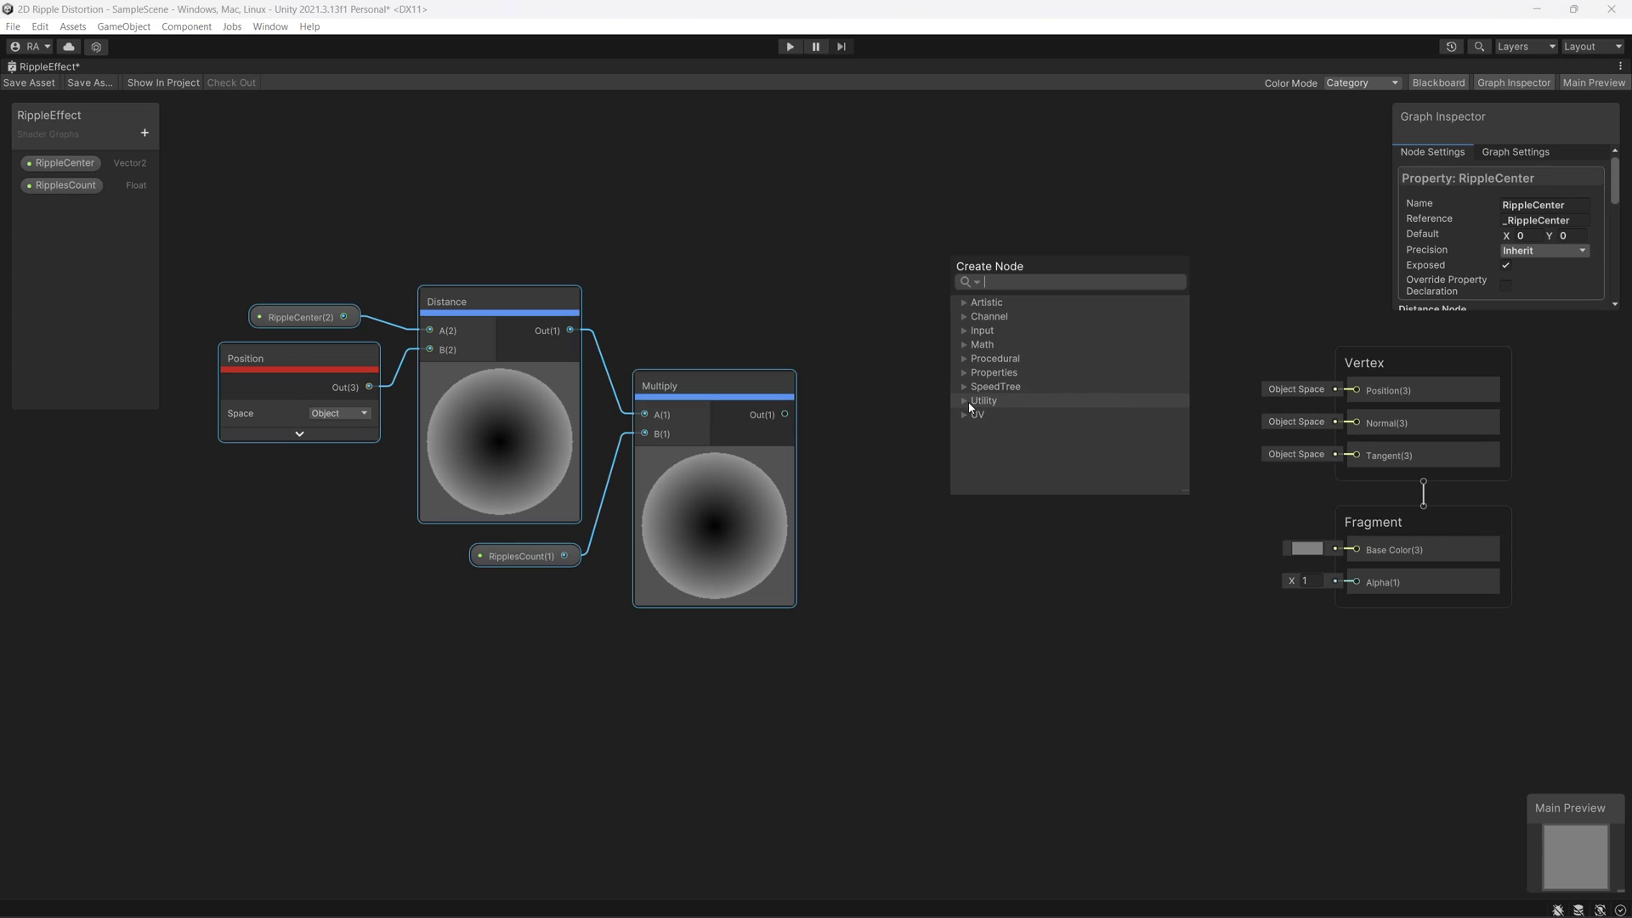
{"action": "type", "text": "one minus"}
{"action": "key", "text": "Return"}
{"action": "left_click_drag", "start_coordinate": [1025, 411], "coordinate": [918, 377]}
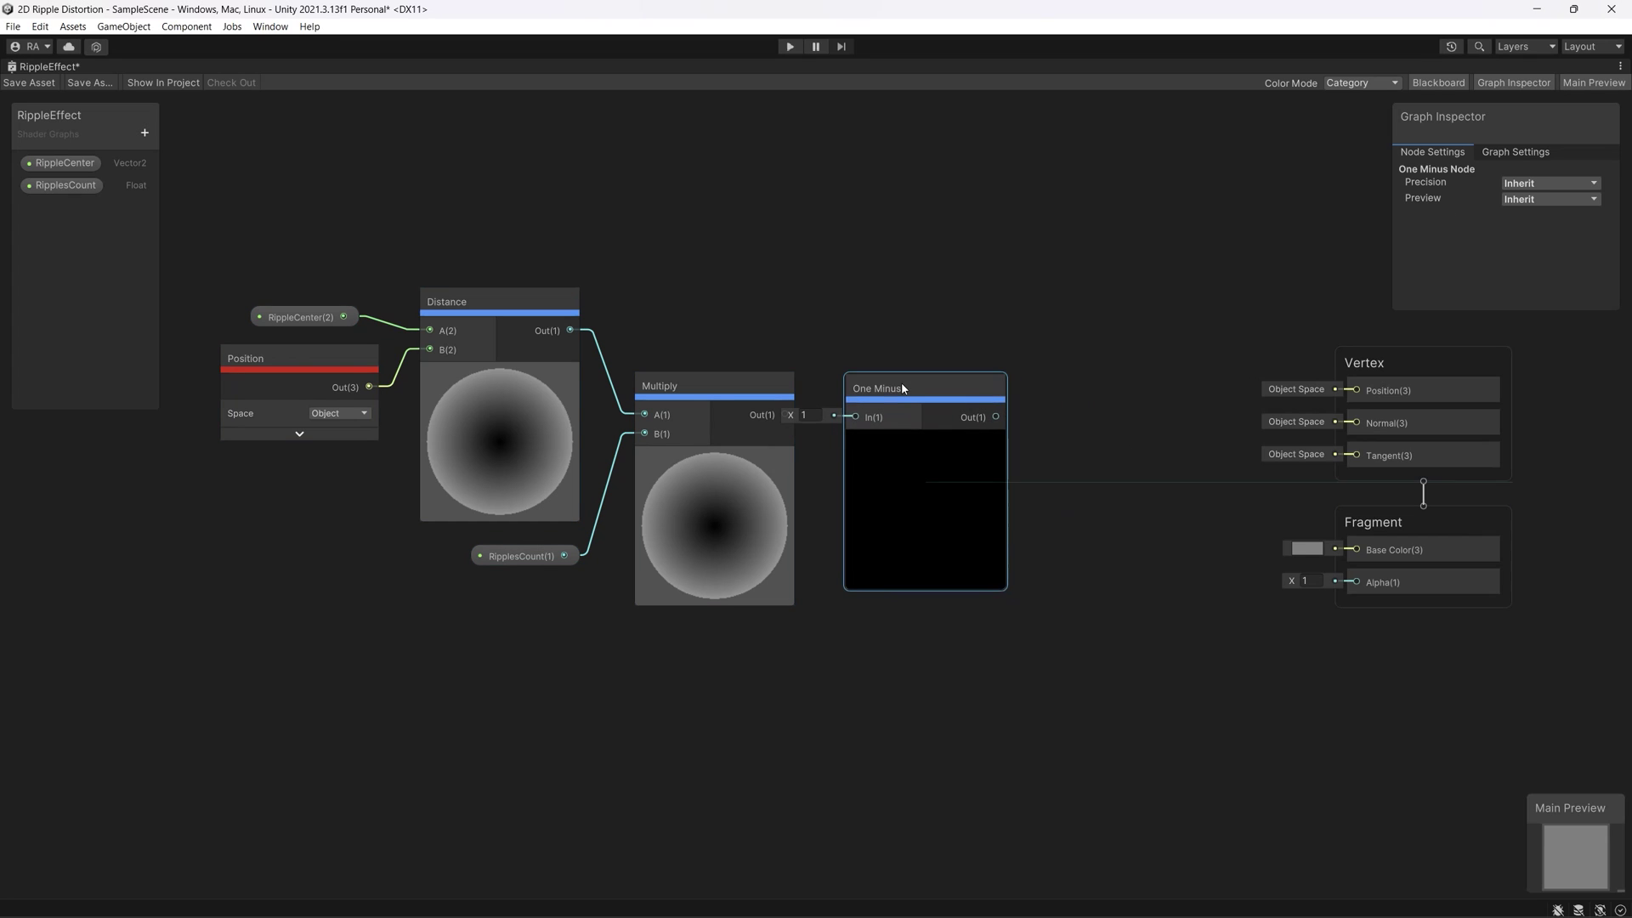
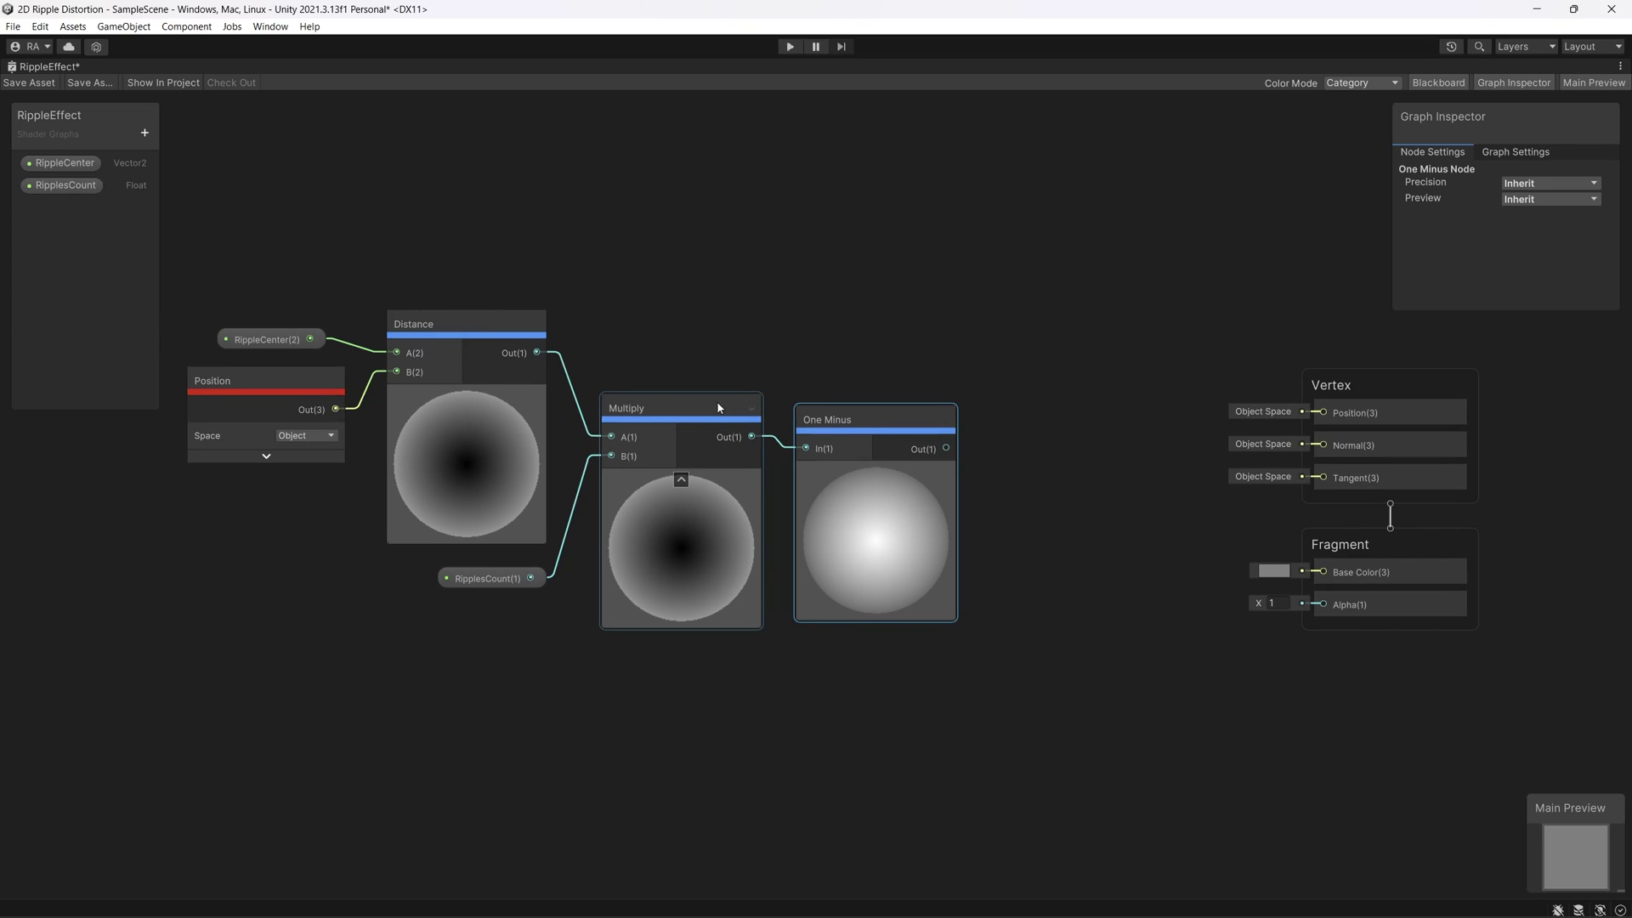
Group the RippleCenter, Position, Distance, RipplesCount, Multiply and One Minus nodes under the title 'Ripple Center'
{"action": "left_click_drag", "start_coordinate": [229, 261], "coordinate": [893, 565]}
{"action": "right_click", "coordinate": [892, 566]}
{"action": "left_click", "coordinate": [1008, 788]}
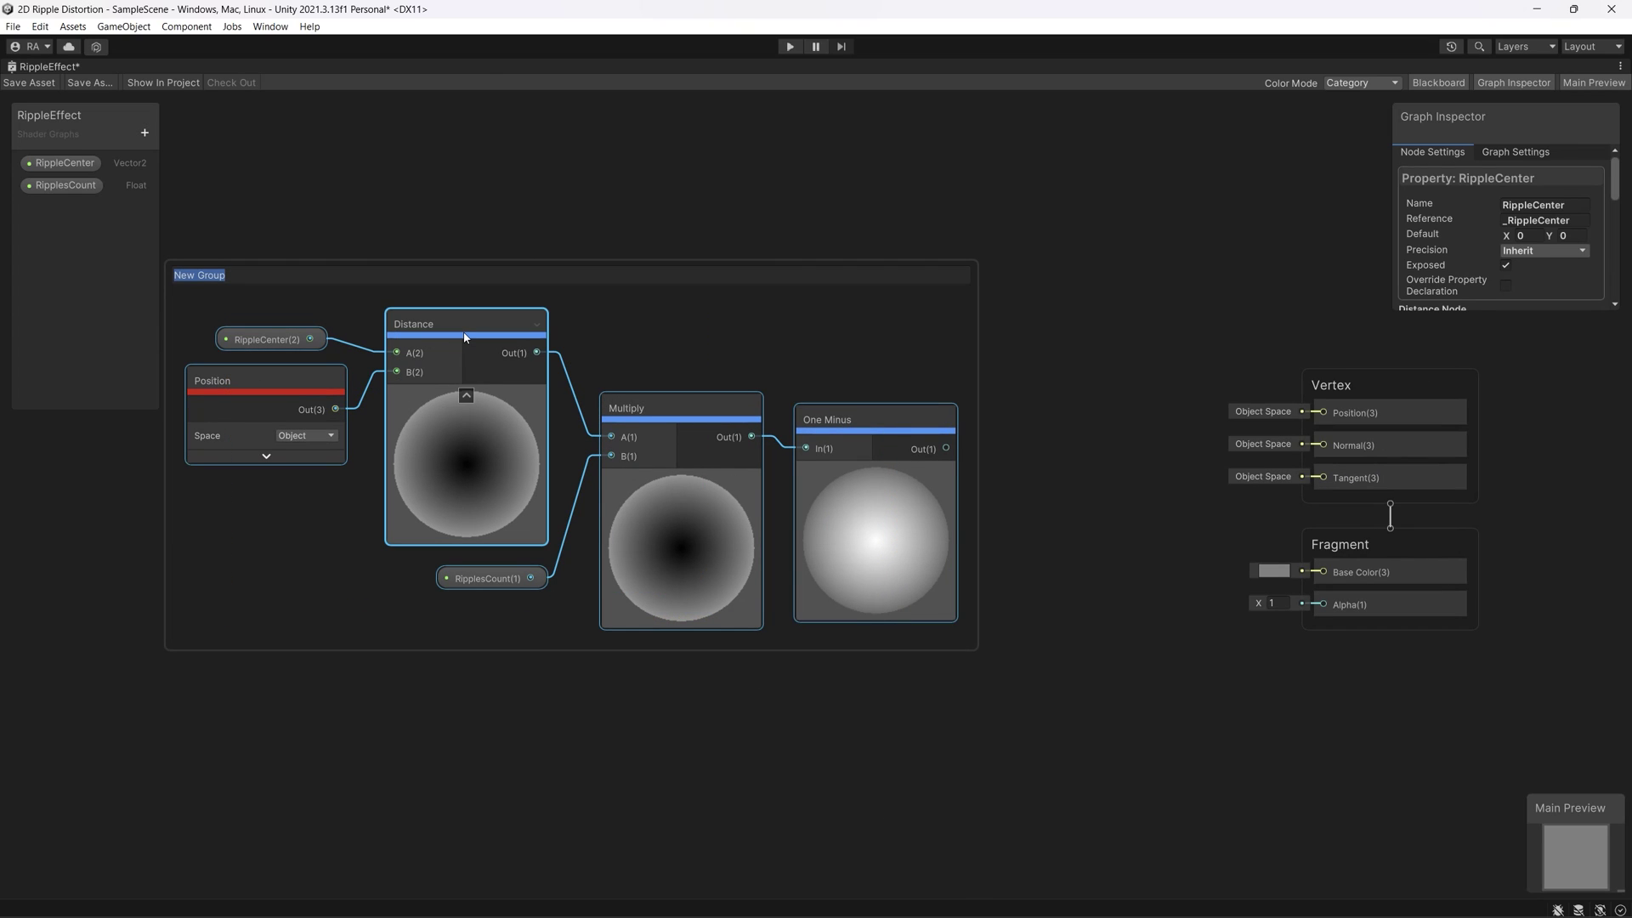
{"action": "right_click", "coordinate": [399, 67]}
{"action": "key", "text": "Escape"}
{"action": "type", "text": "e Center"}
{"action": "key", "text": "Return"}
Add a Time node and create a new RippleSpeed float property
{"action": "mouse_move", "coordinate": [599, 317]}
{"action": "middle_mouse_down"}
{"action": "mouse_move", "coordinate": [904, 461]}
{"action": "mouse_move", "coordinate": [835, 385]}
{"action": "middle_mouse_up"}
{"action": "right_click", "coordinate": [731, 508]}
{"action": "left_click", "coordinate": [753, 514]}
{"action": "type", "text": "time"}
{"action": "key", "text": "Return"}
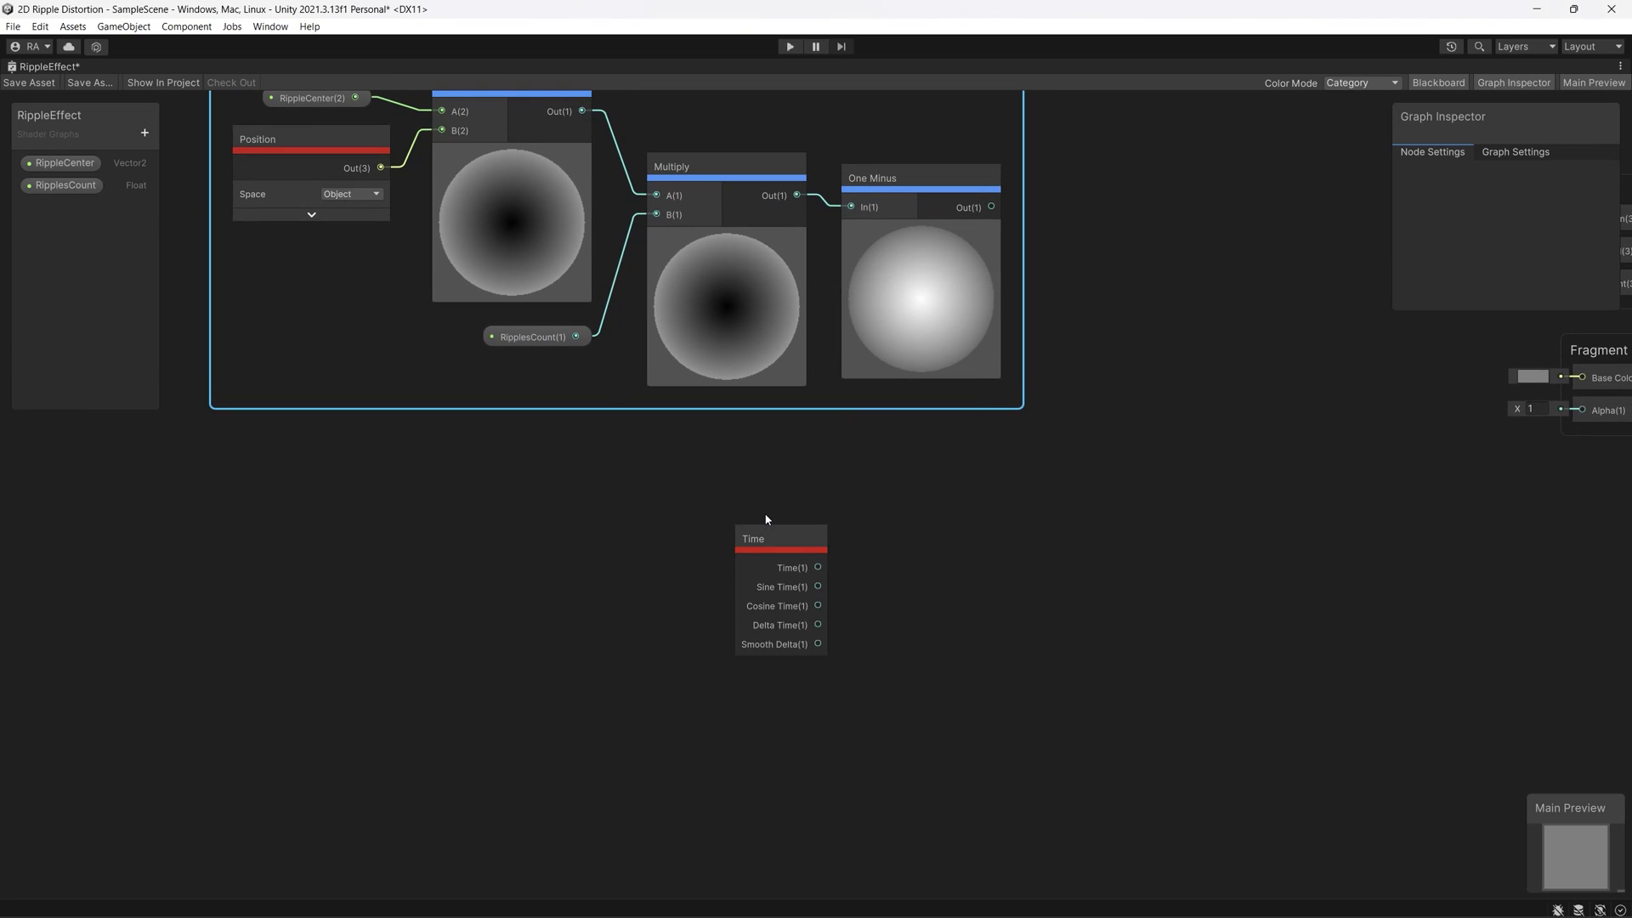
{"action": "right_click", "coordinate": [829, 530]}
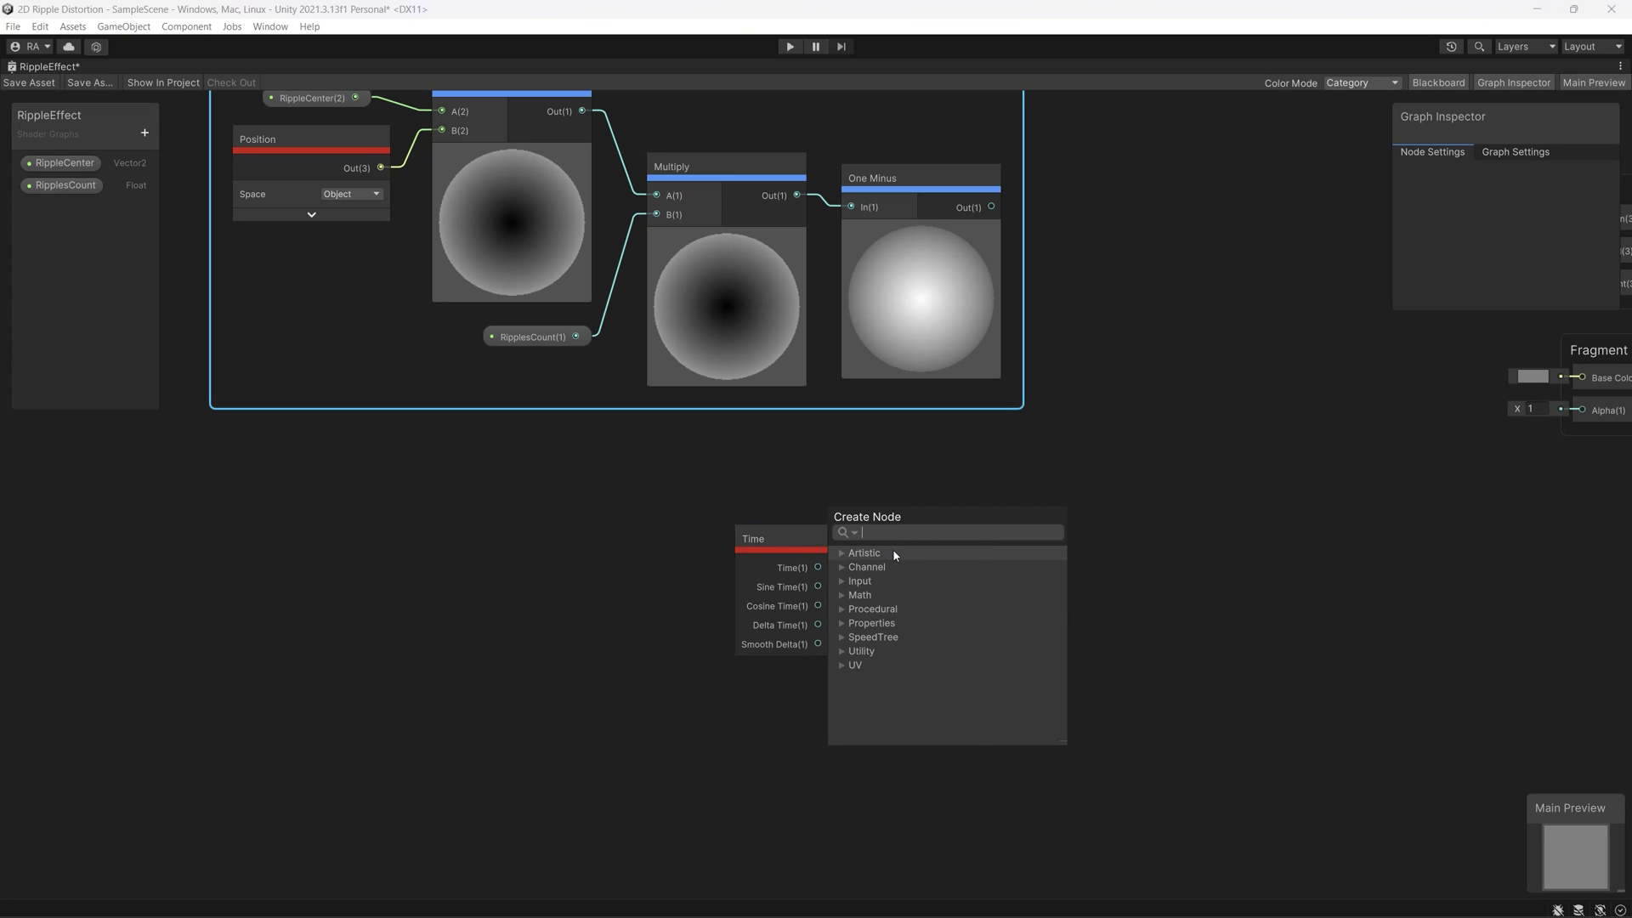
{"action": "left_click", "coordinate": [772, 688]}
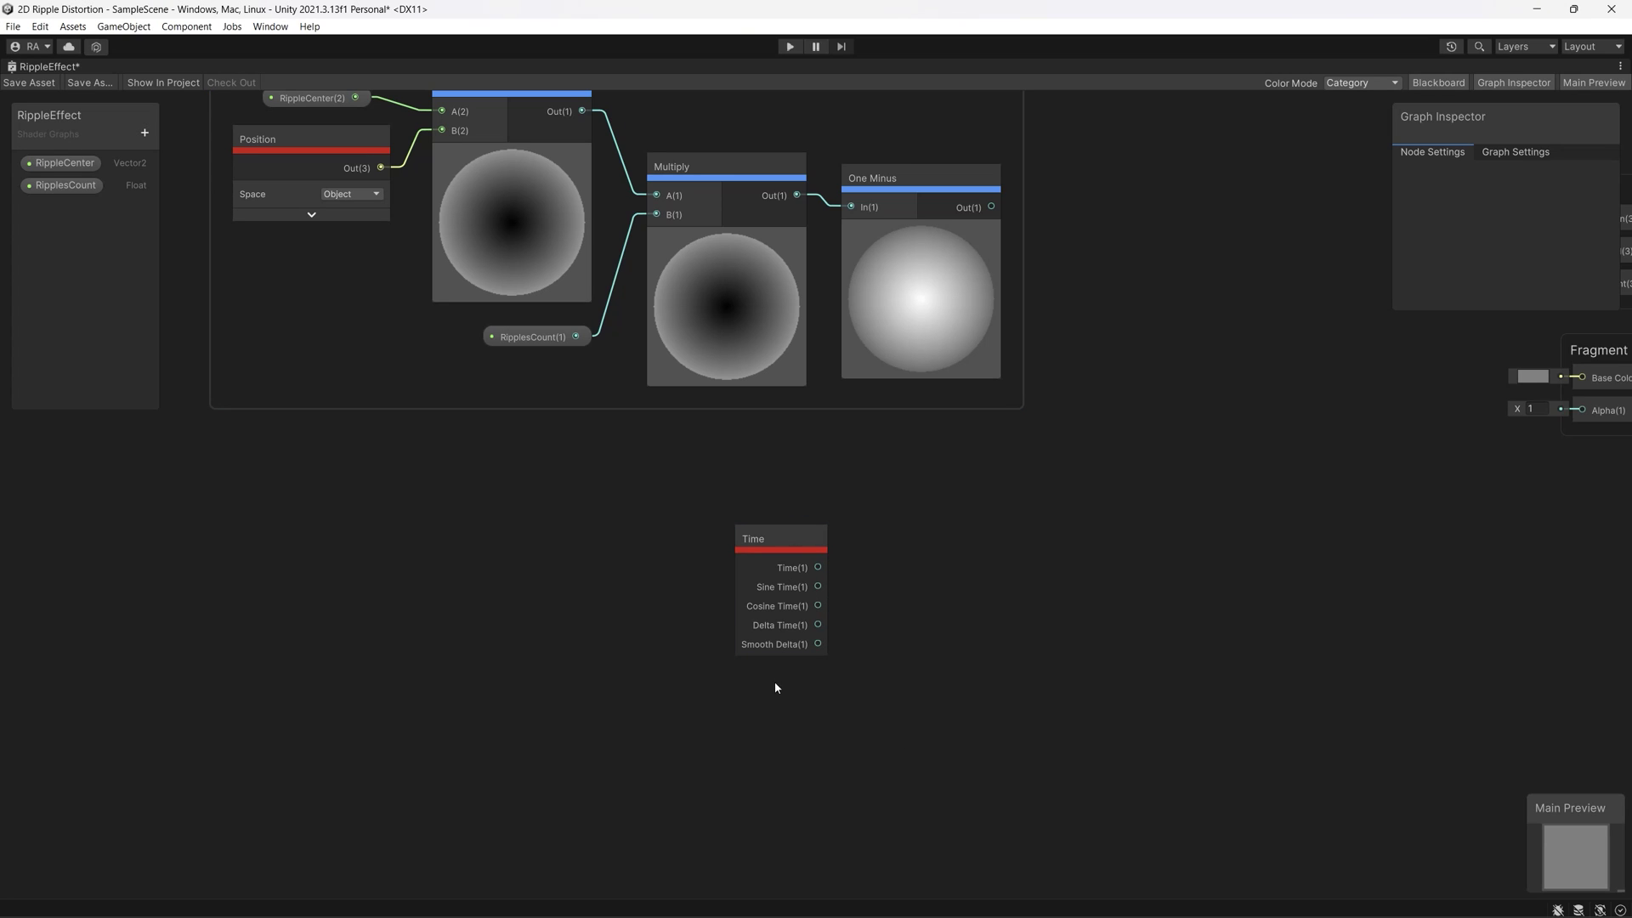
{"action": "left_click", "coordinate": [145, 138]}
{"action": "type", "text": "1"}
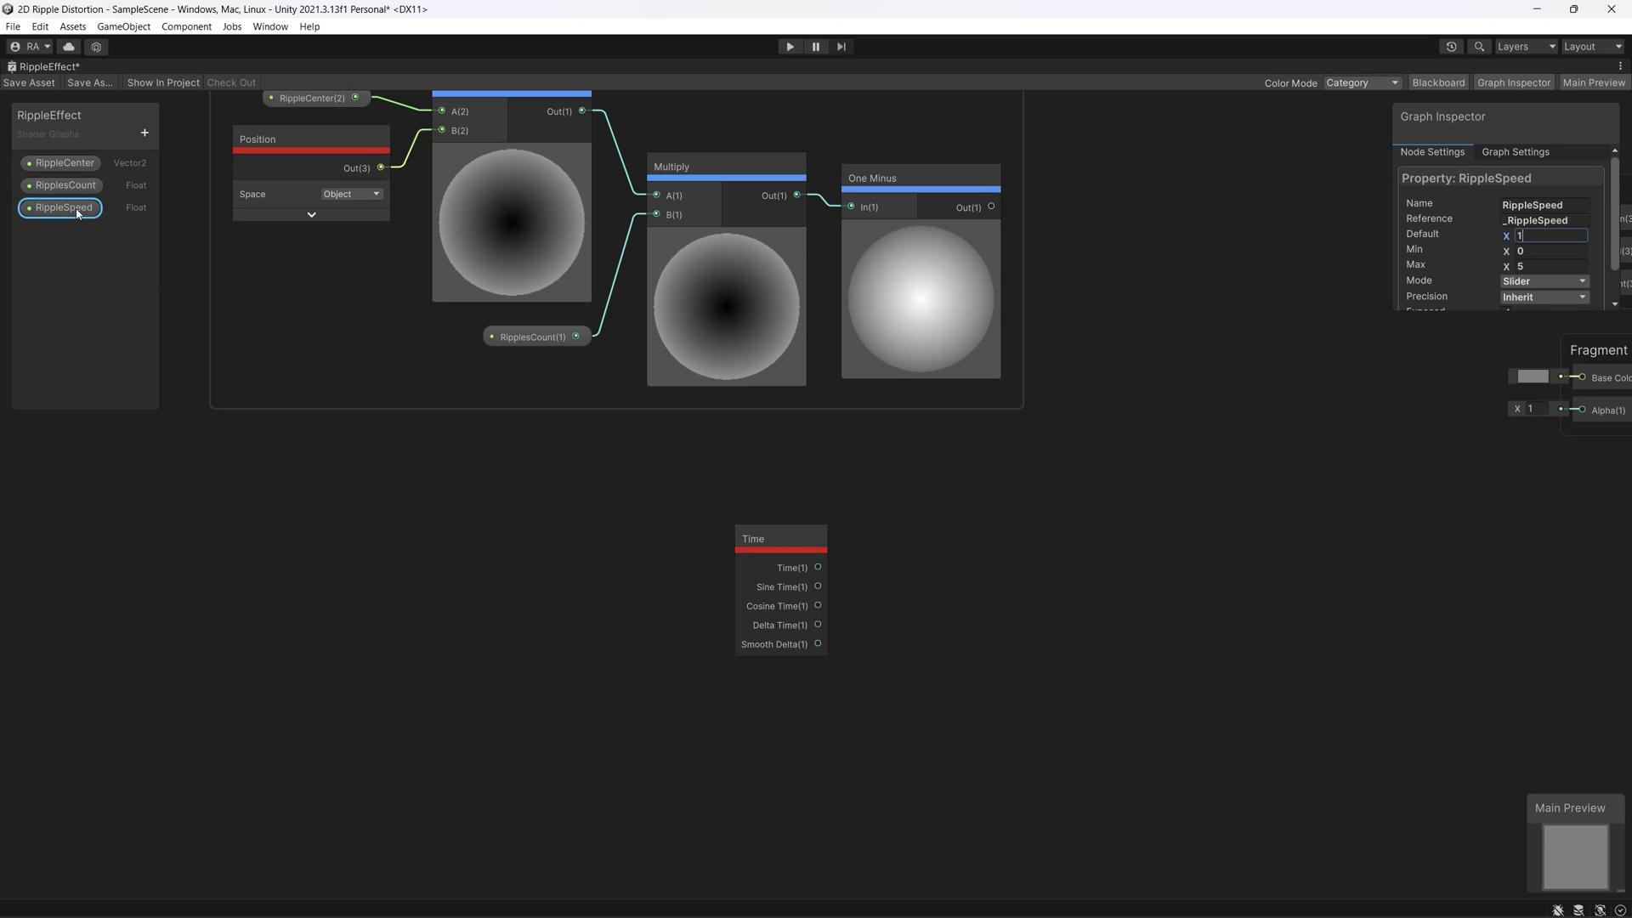
Add a Multiply node fed by Time and RippleSpeed, and arrange the speed nodes
{"action": "right_click", "coordinate": [919, 583]}
{"action": "left_click", "coordinate": [942, 589]}
{"action": "left_click", "coordinate": [828, 693]}
{"action": "mouse_move", "coordinate": [818, 567]}
{"action": "left_mouse_down"}
{"action": "mouse_move", "coordinate": [936, 662]}
{"action": "mouse_move", "coordinate": [924, 554]}
{"action": "left_mouse_up"}
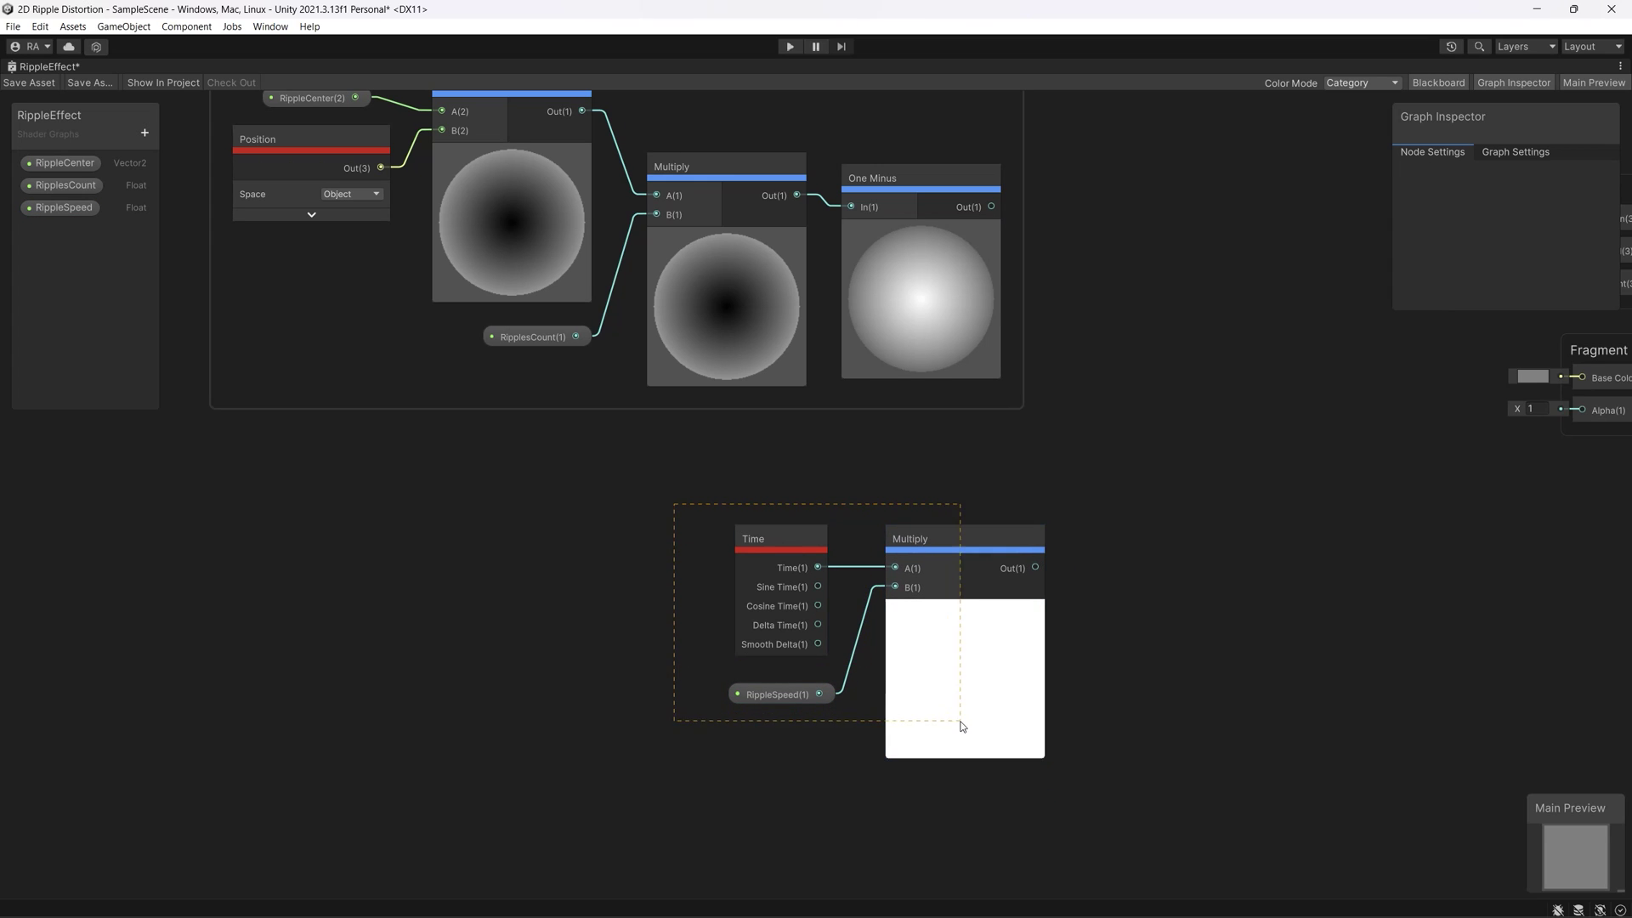
{"action": "left_click_drag", "start_coordinate": [960, 726], "coordinate": [962, 722]}
{"action": "left_click_drag", "start_coordinate": [962, 669], "coordinate": [750, 625]}
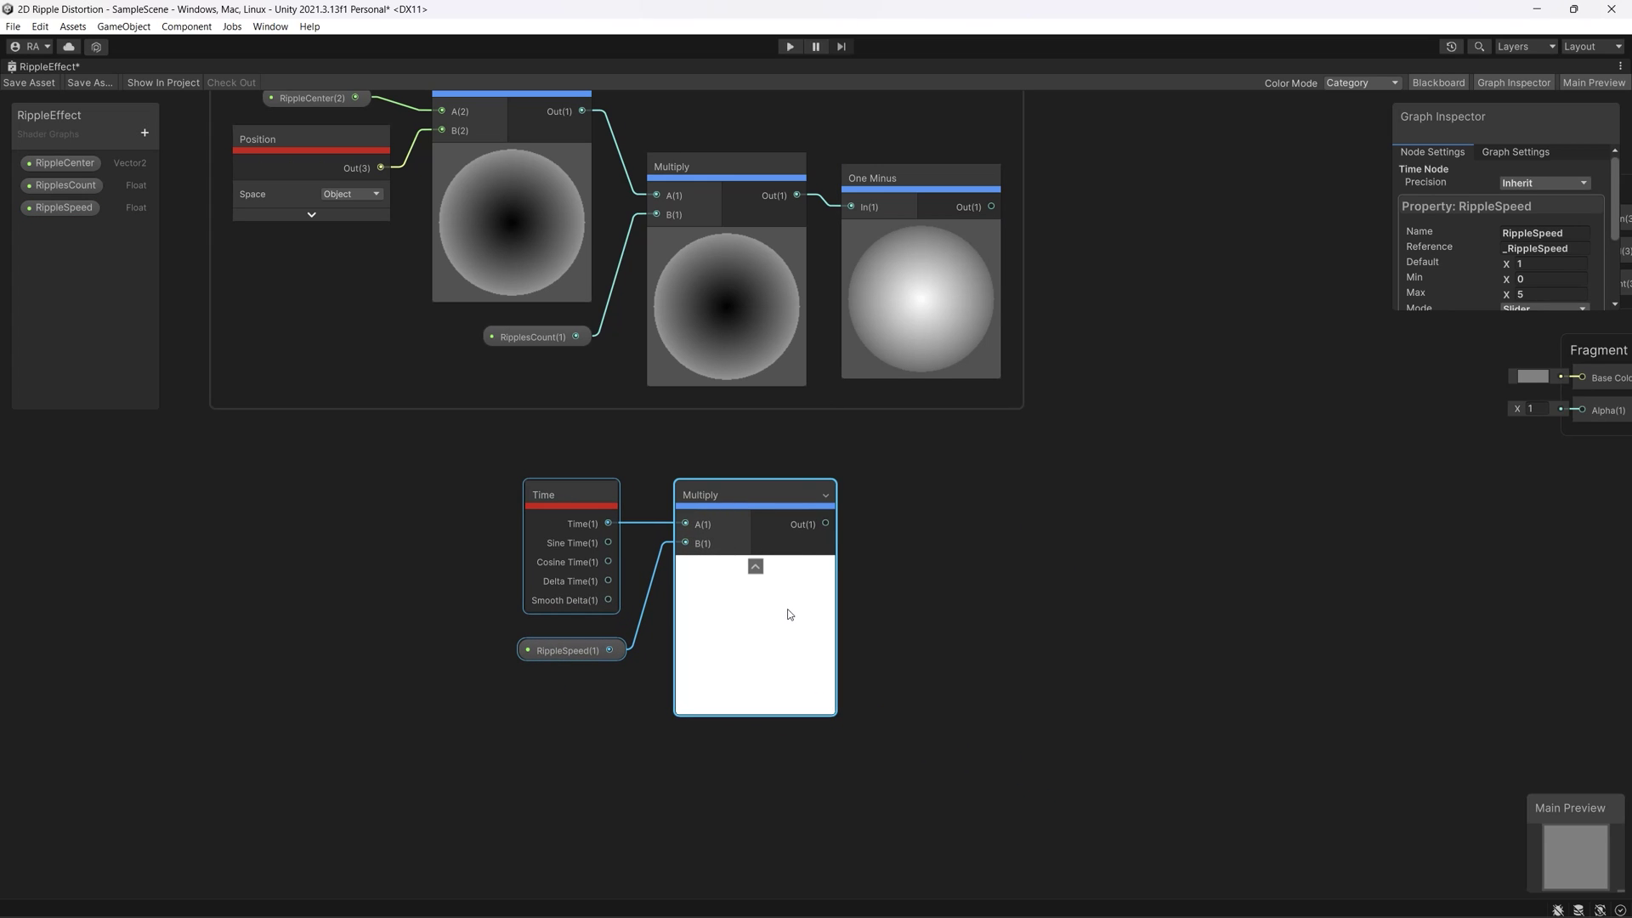
{"action": "left_click_drag", "start_coordinate": [765, 492], "coordinate": [784, 493]}
Add a Fraction node fed by the Multiply output, placed beside Multiply
{"action": "right_click", "coordinate": [950, 487]}
{"action": "left_click", "coordinate": [1003, 494]}
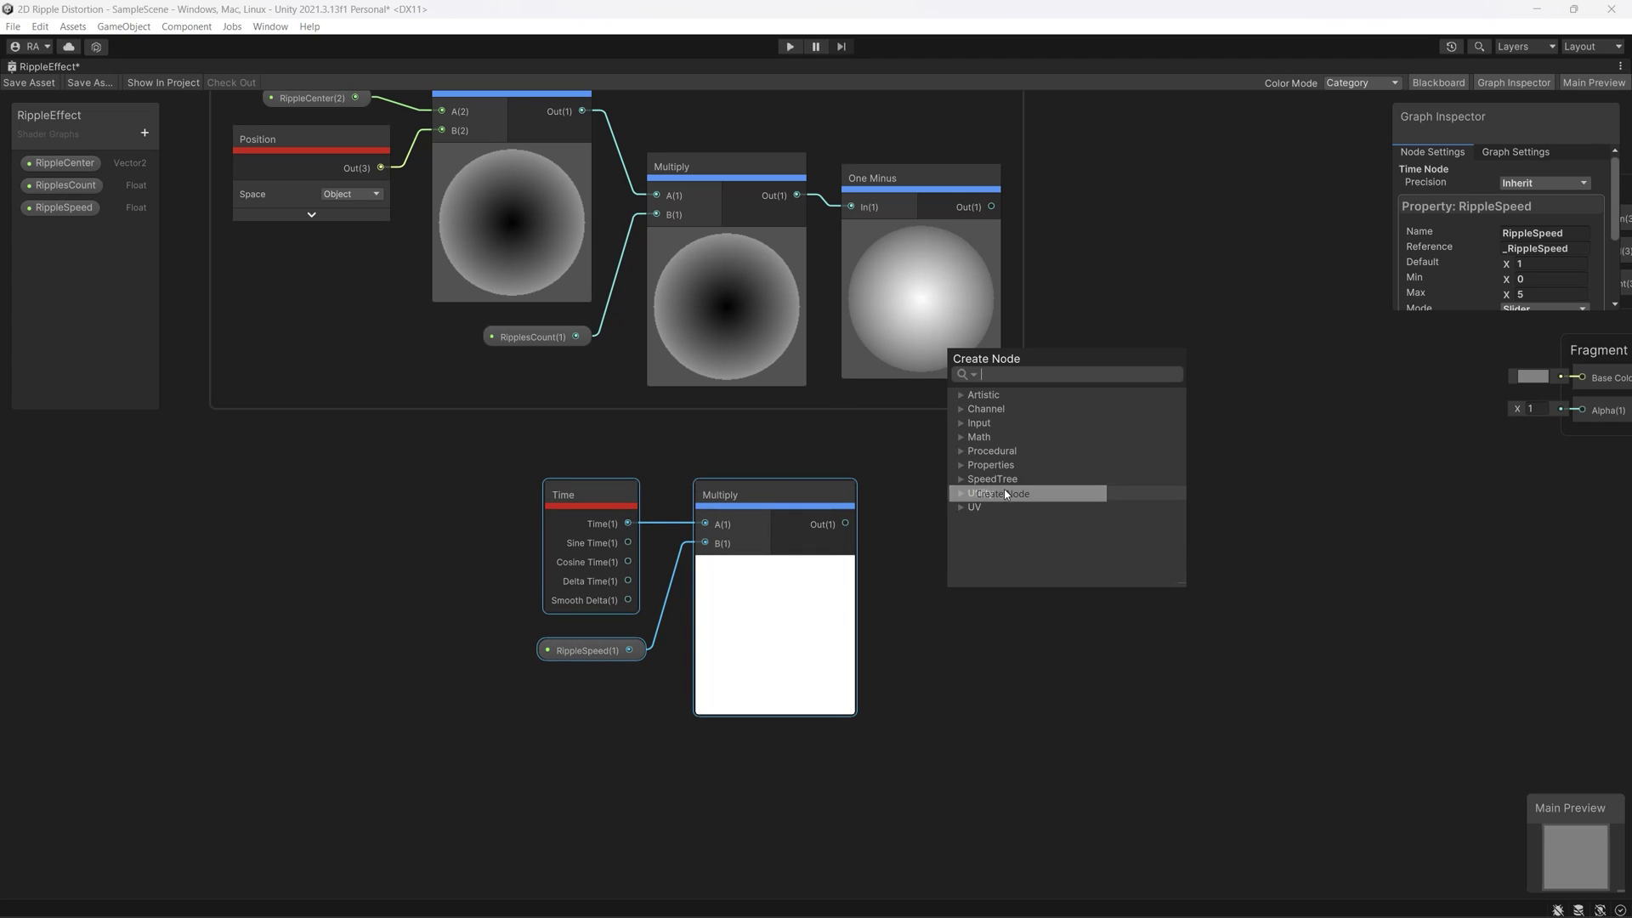
{"action": "type", "text": "frac"}
{"action": "key", "text": "Return"}
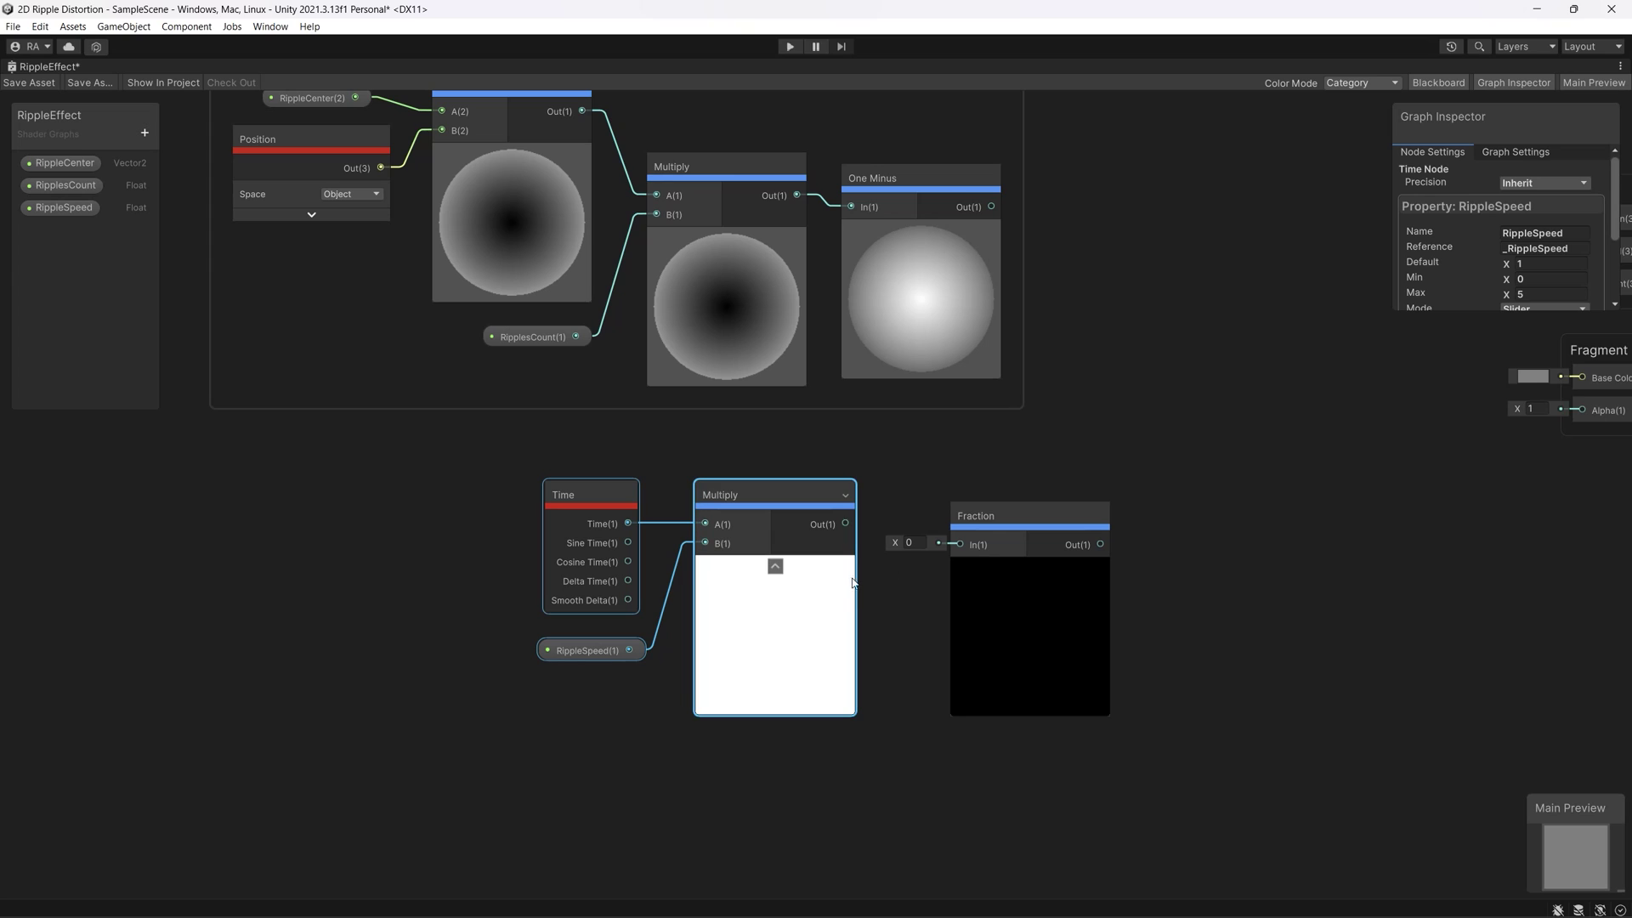
{"action": "left_click_drag", "start_coordinate": [948, 546], "coordinate": [949, 546]}
{"action": "left_click", "coordinate": [1011, 616]}
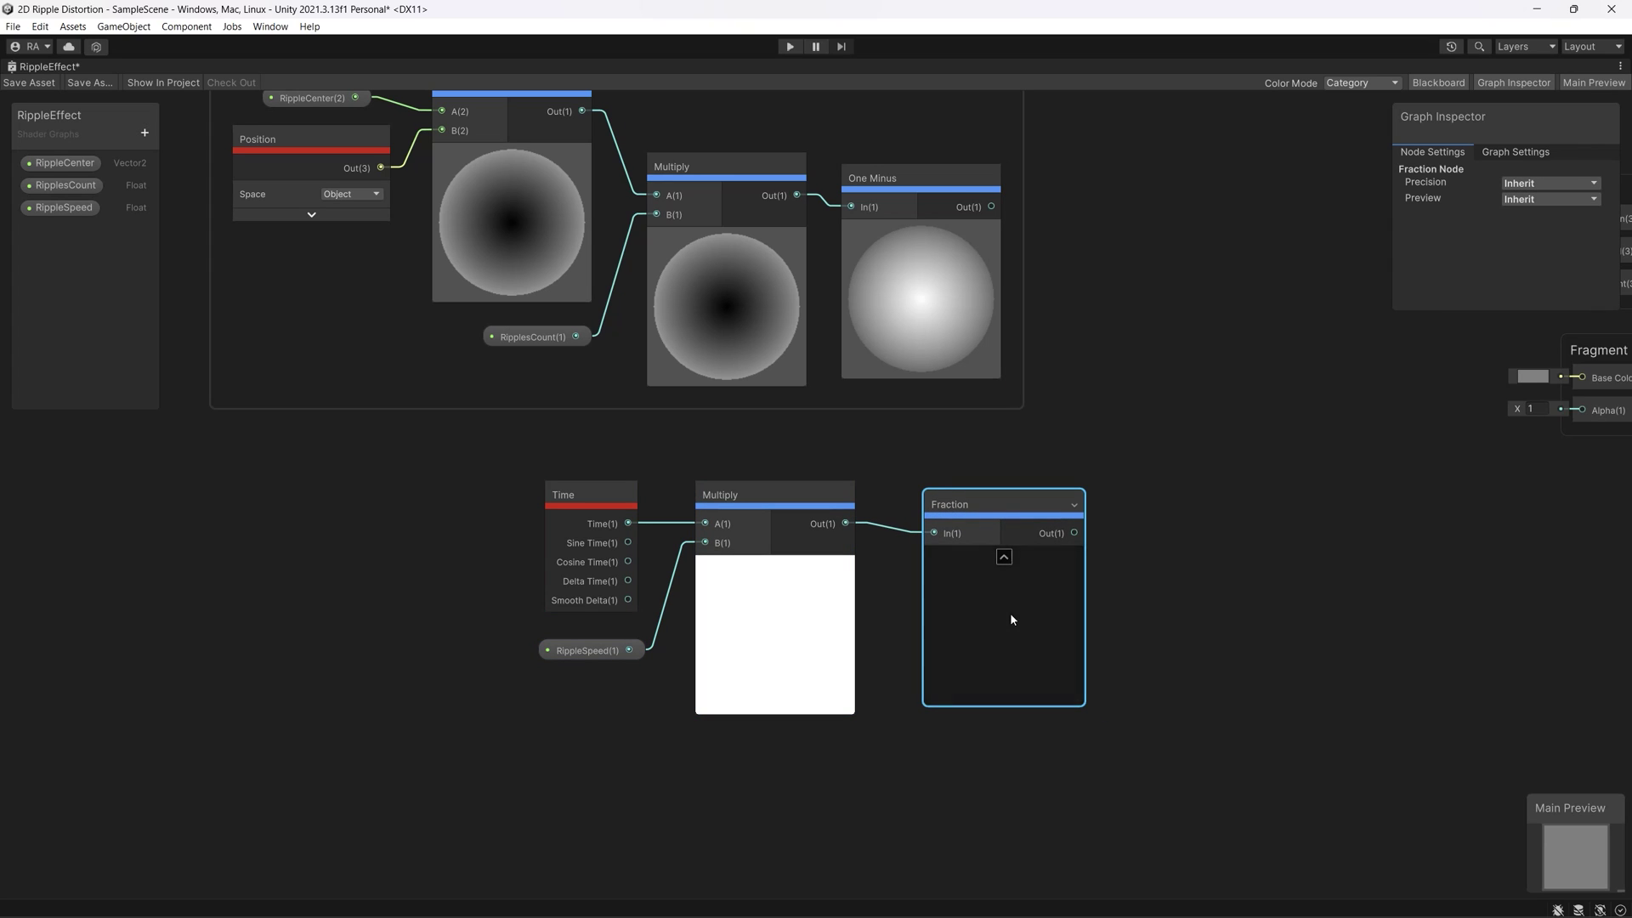
{"action": "mouse_move", "coordinate": [978, 500]}
{"action": "left_mouse_down"}
{"action": "mouse_move", "coordinate": [942, 500]}
{"action": "mouse_move", "coordinate": [935, 484]}
{"action": "left_mouse_up"}
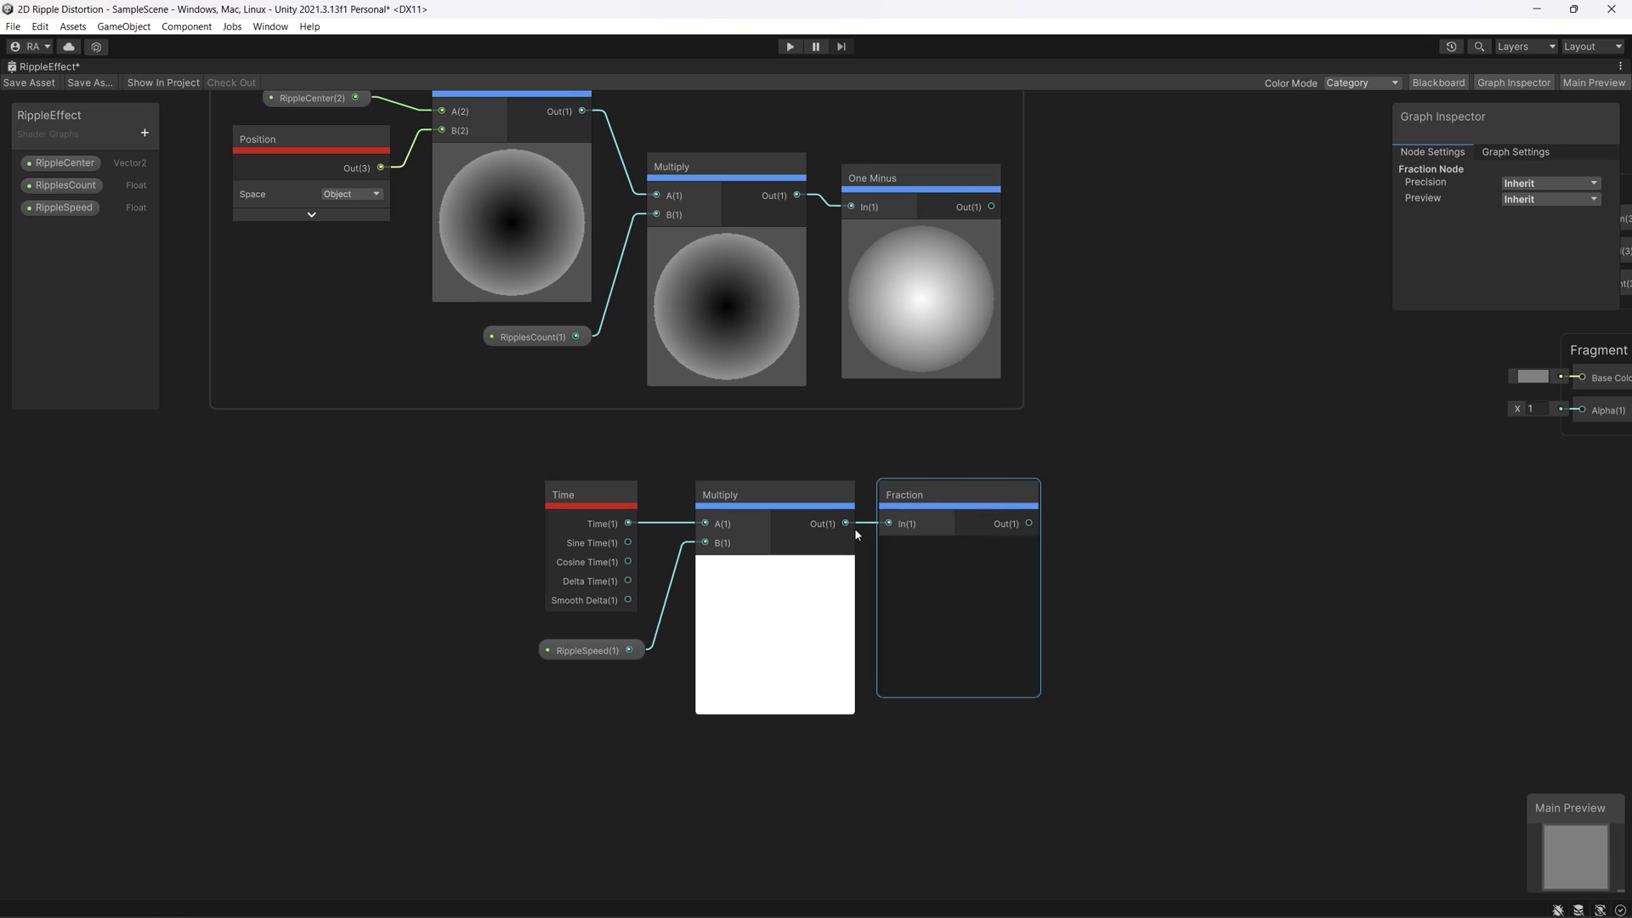
{"action": "left_click_drag", "start_coordinate": [532, 446], "coordinate": [947, 722]}
Group Time, RippleSpeed, Multiply and Fraction as 'RippleSpeed' and position it above Ripple Center
{"action": "right_click", "coordinate": [993, 648]}
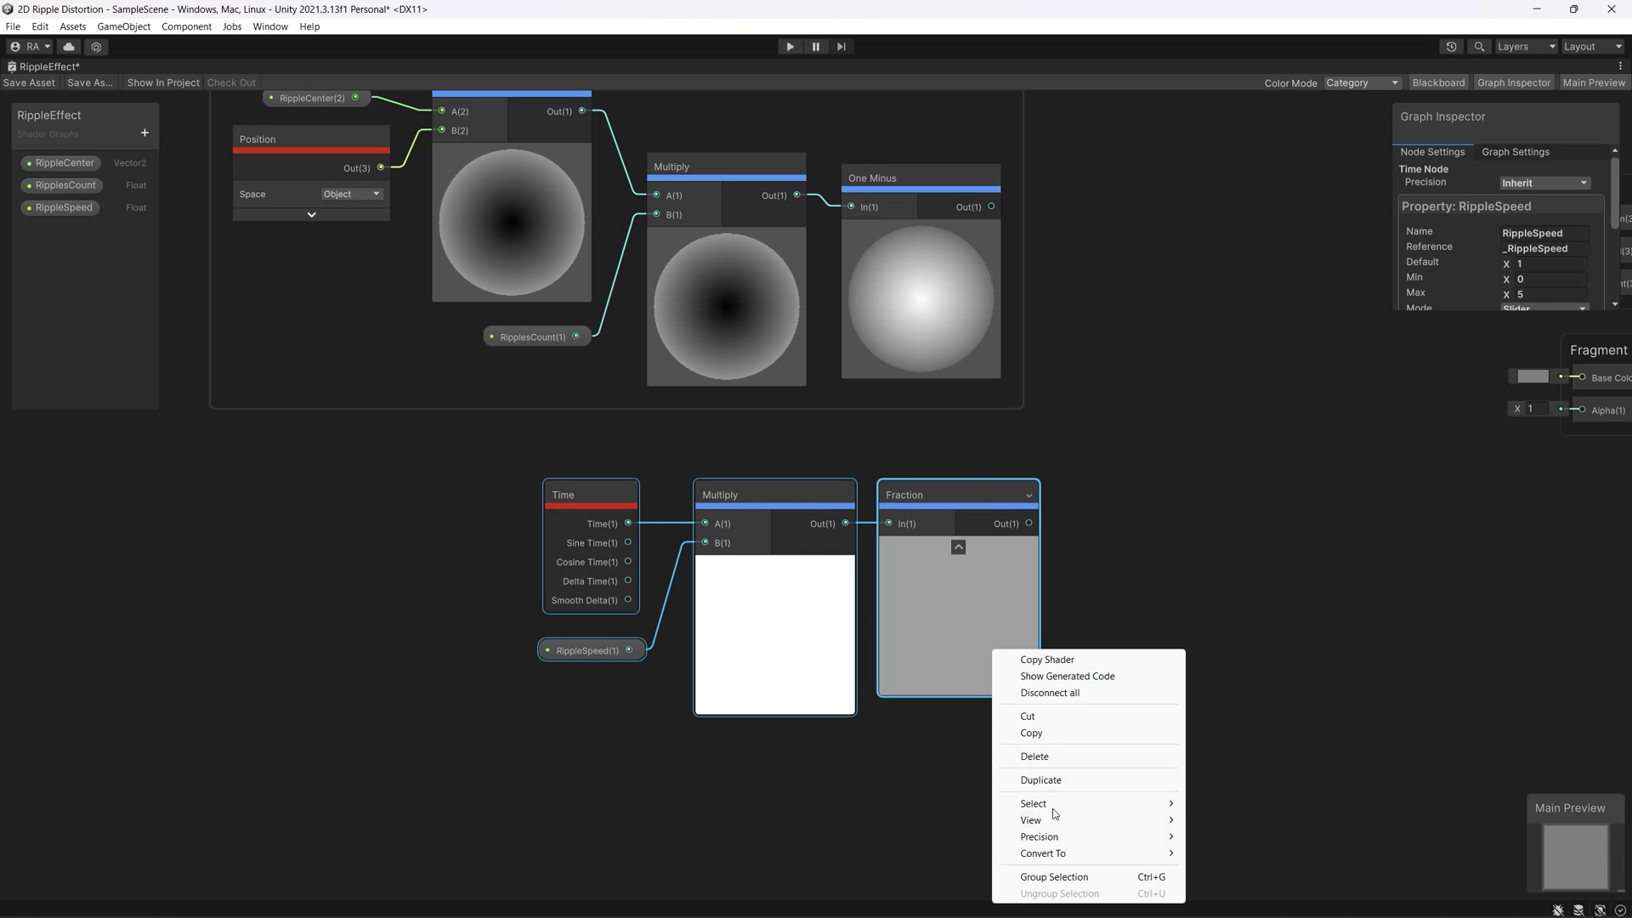
{"action": "left_click", "coordinate": [1058, 874]}
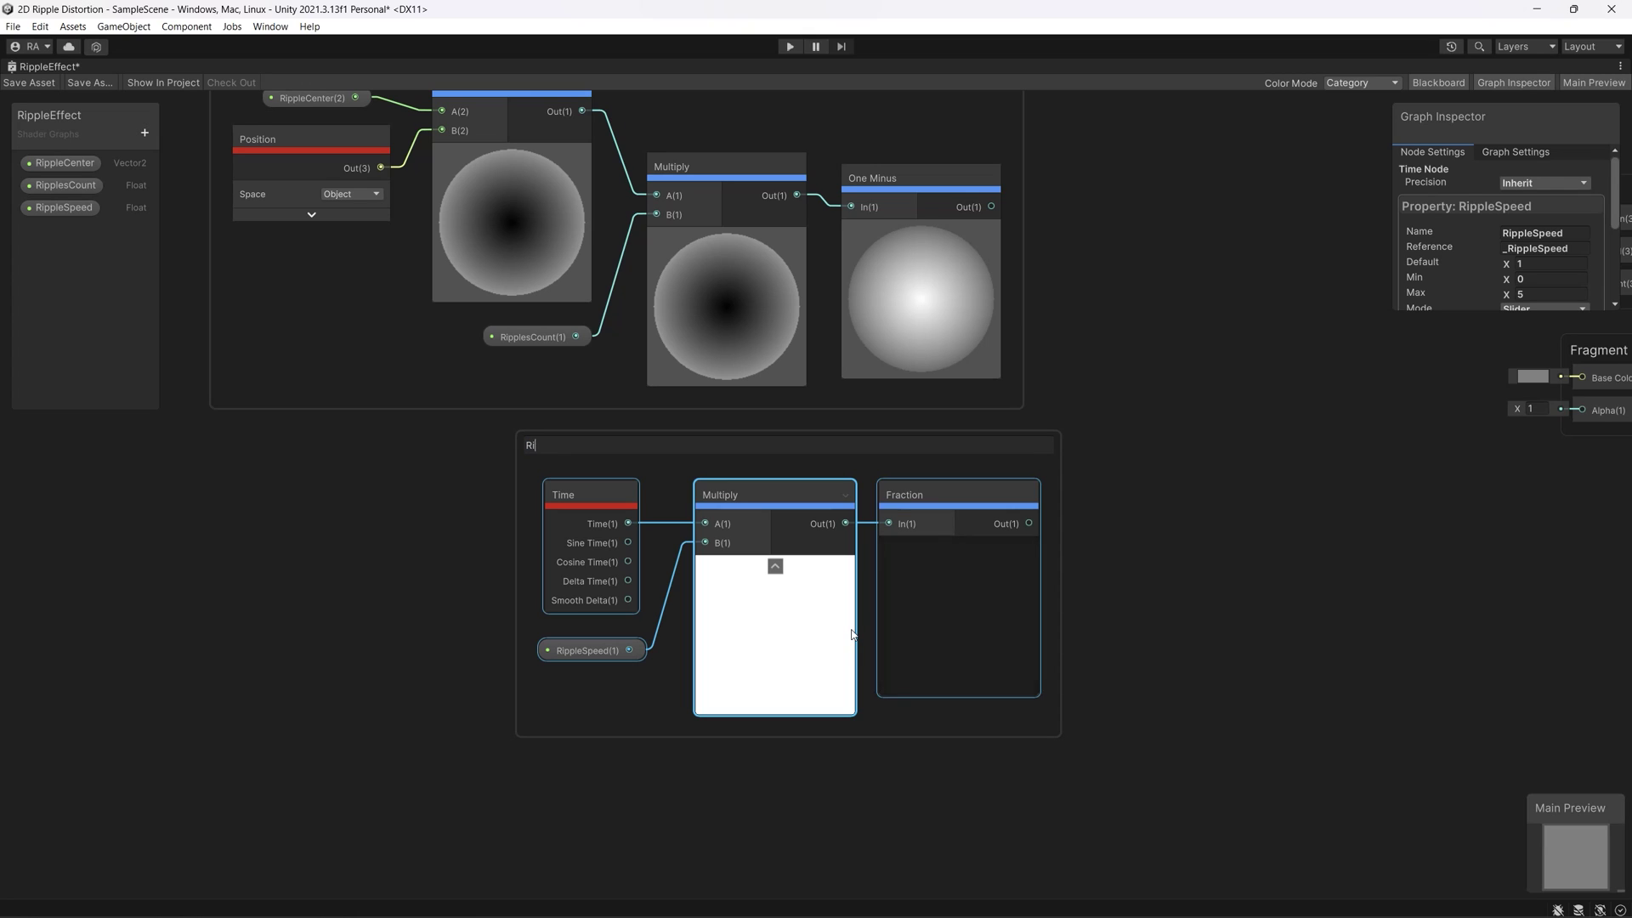
{"action": "type", "text": "RippleSpeed"}
{"action": "key", "text": "Return"}
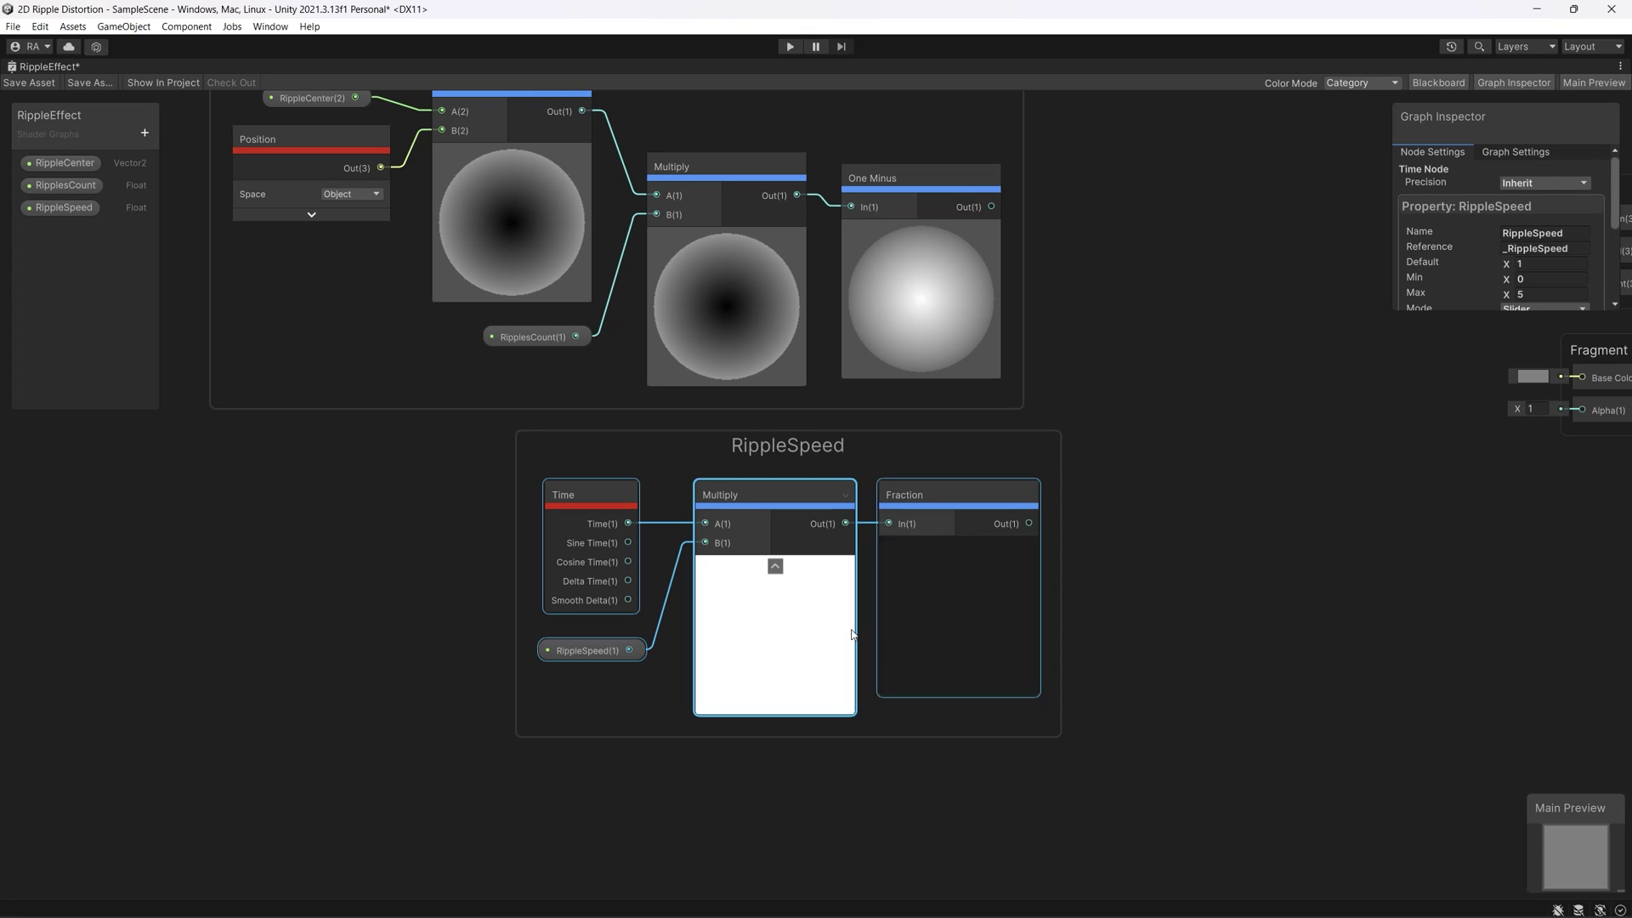
{"action": "mouse_move", "coordinate": [944, 460]}
{"action": "left_mouse_down"}
{"action": "mouse_move", "coordinate": [897, 456]}
{"action": "mouse_move", "coordinate": [913, 453]}
{"action": "left_mouse_up"}
{"action": "scroll", "coordinate": [1060, 393], "scroll_direction": "down", "scroll_amount": 3}
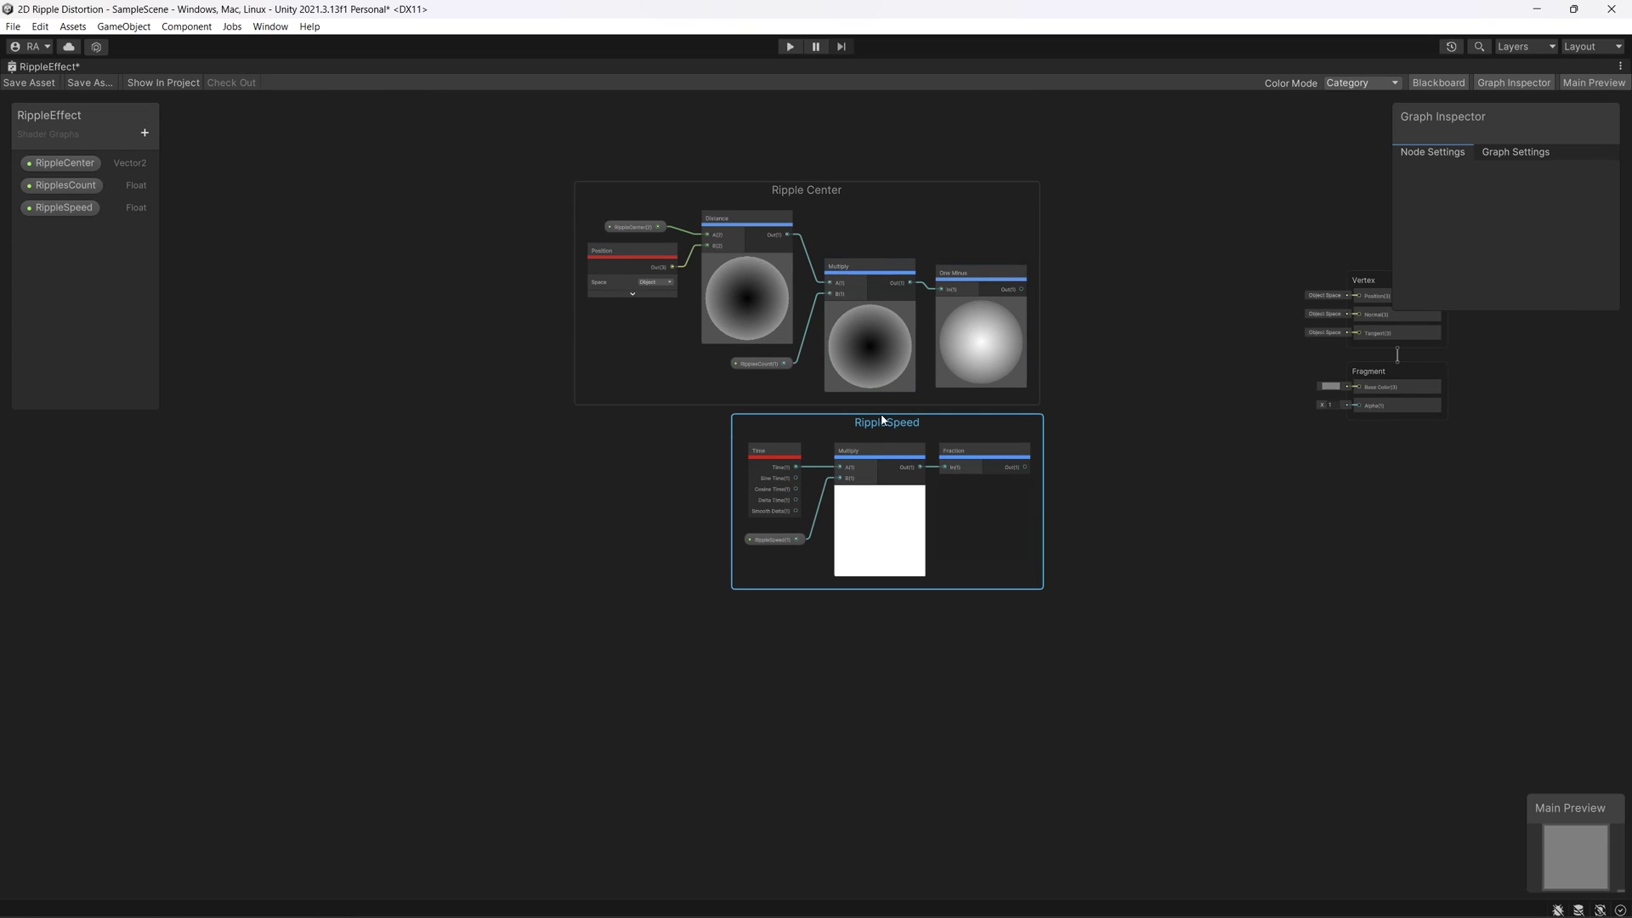
{"action": "left_click_drag", "start_coordinate": [877, 425], "coordinate": [879, 154]}
{"action": "left_click_drag", "start_coordinate": [699, 198], "coordinate": [685, 357]}
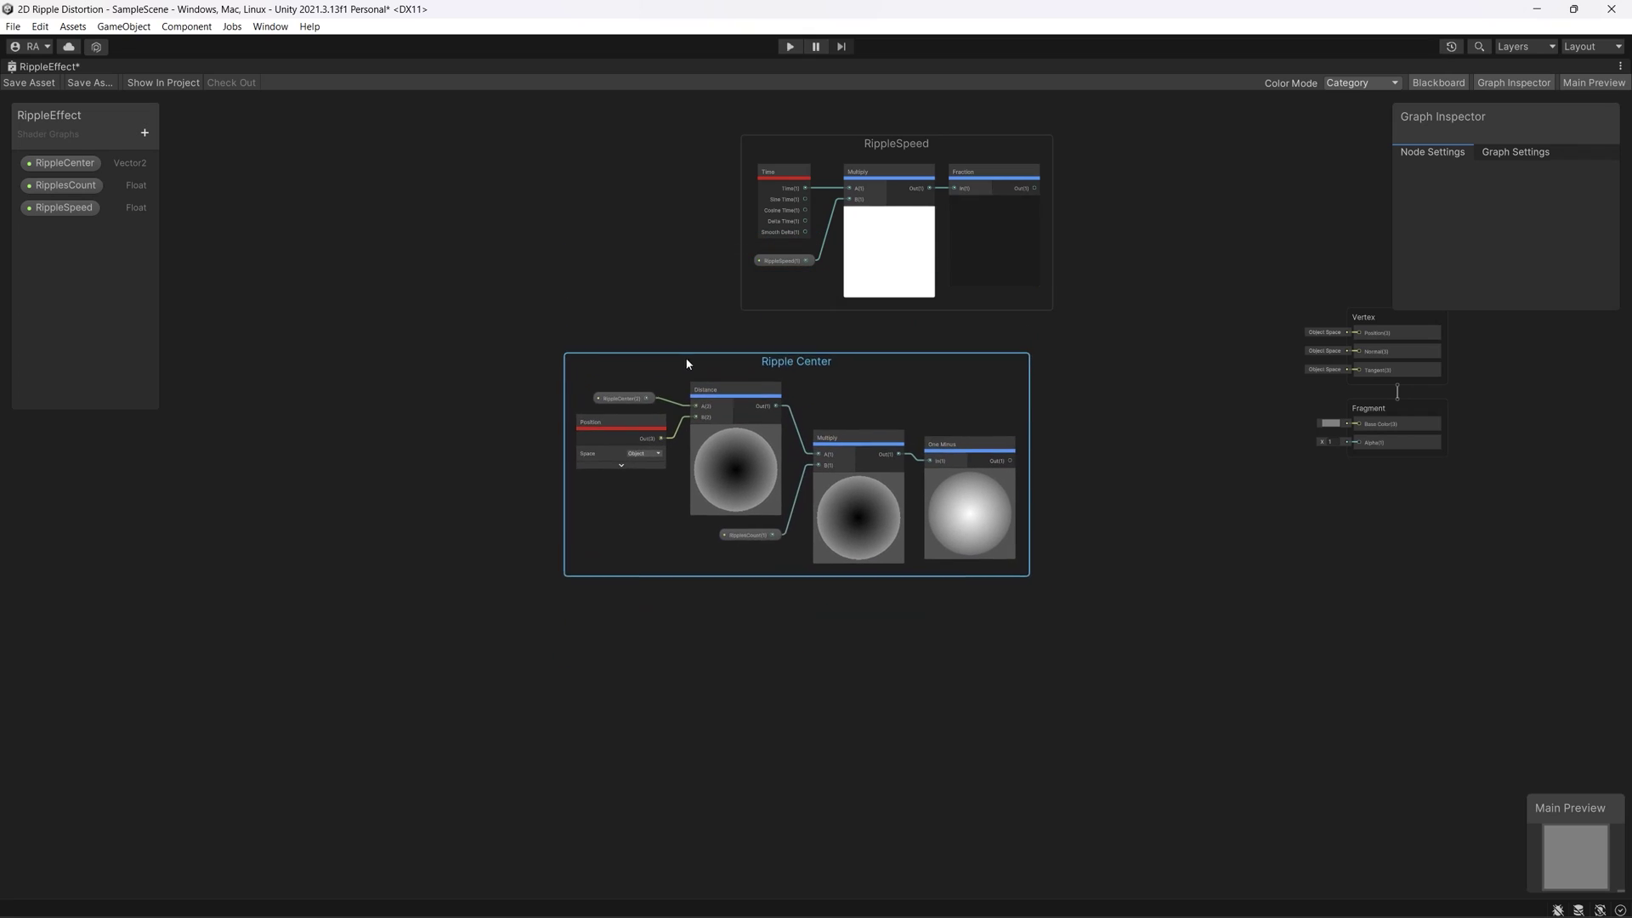
{"action": "left_click_drag", "start_coordinate": [880, 159], "coordinate": [781, 201]}
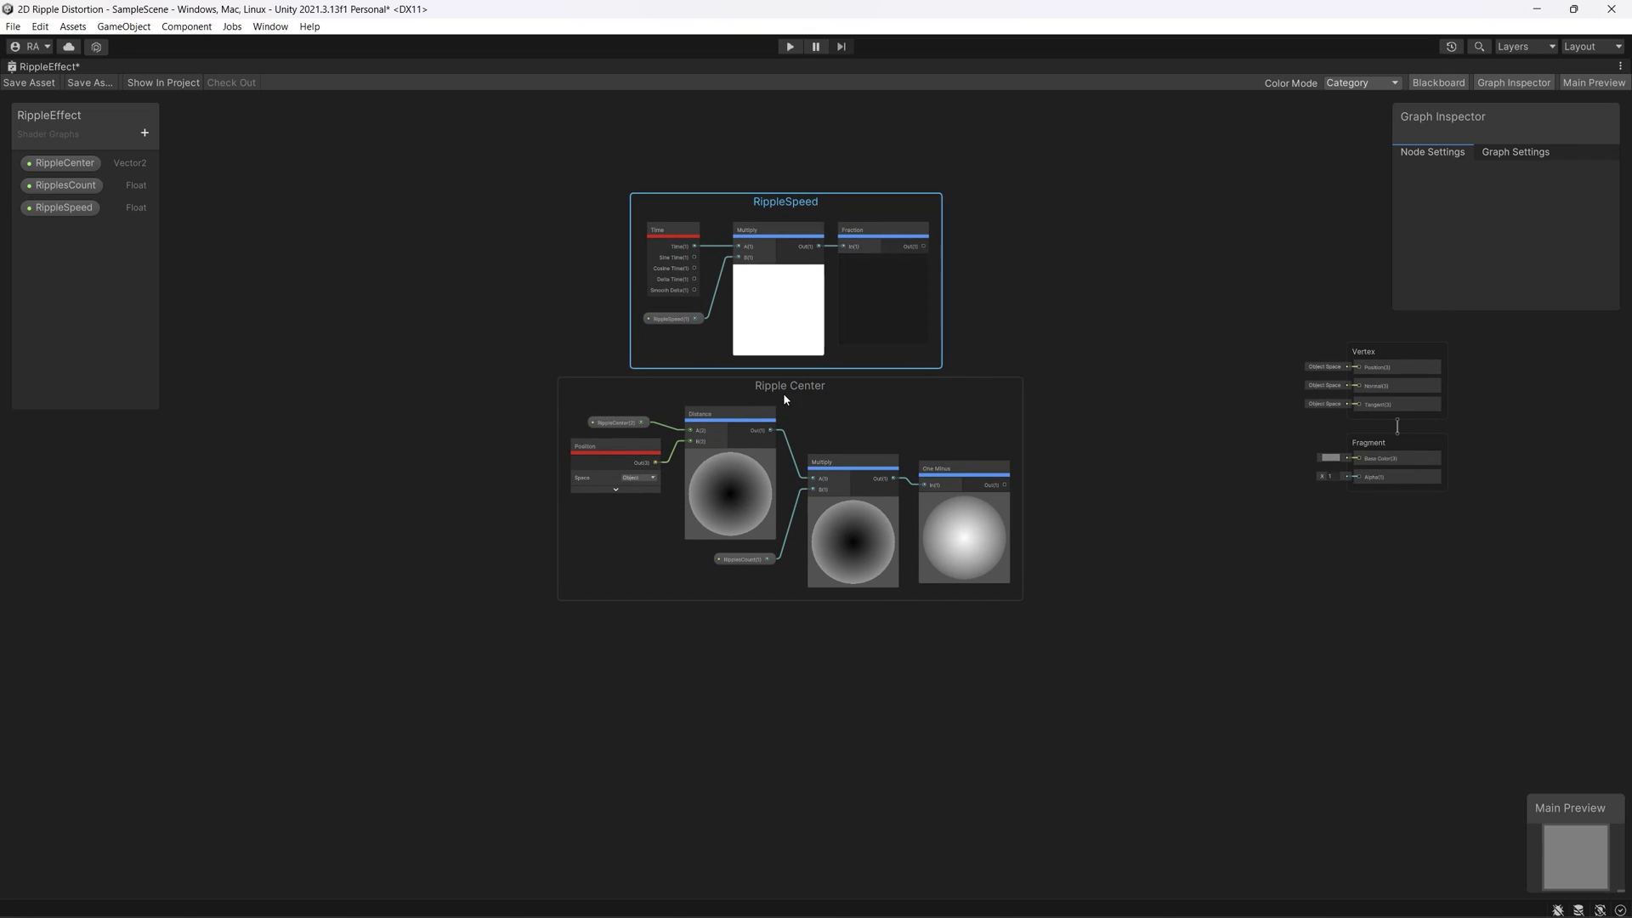
{"action": "left_click_drag", "start_coordinate": [783, 394], "coordinate": [712, 381]}
{"action": "scroll", "coordinate": [845, 381], "scroll_direction": "up", "scroll_amount": 3}
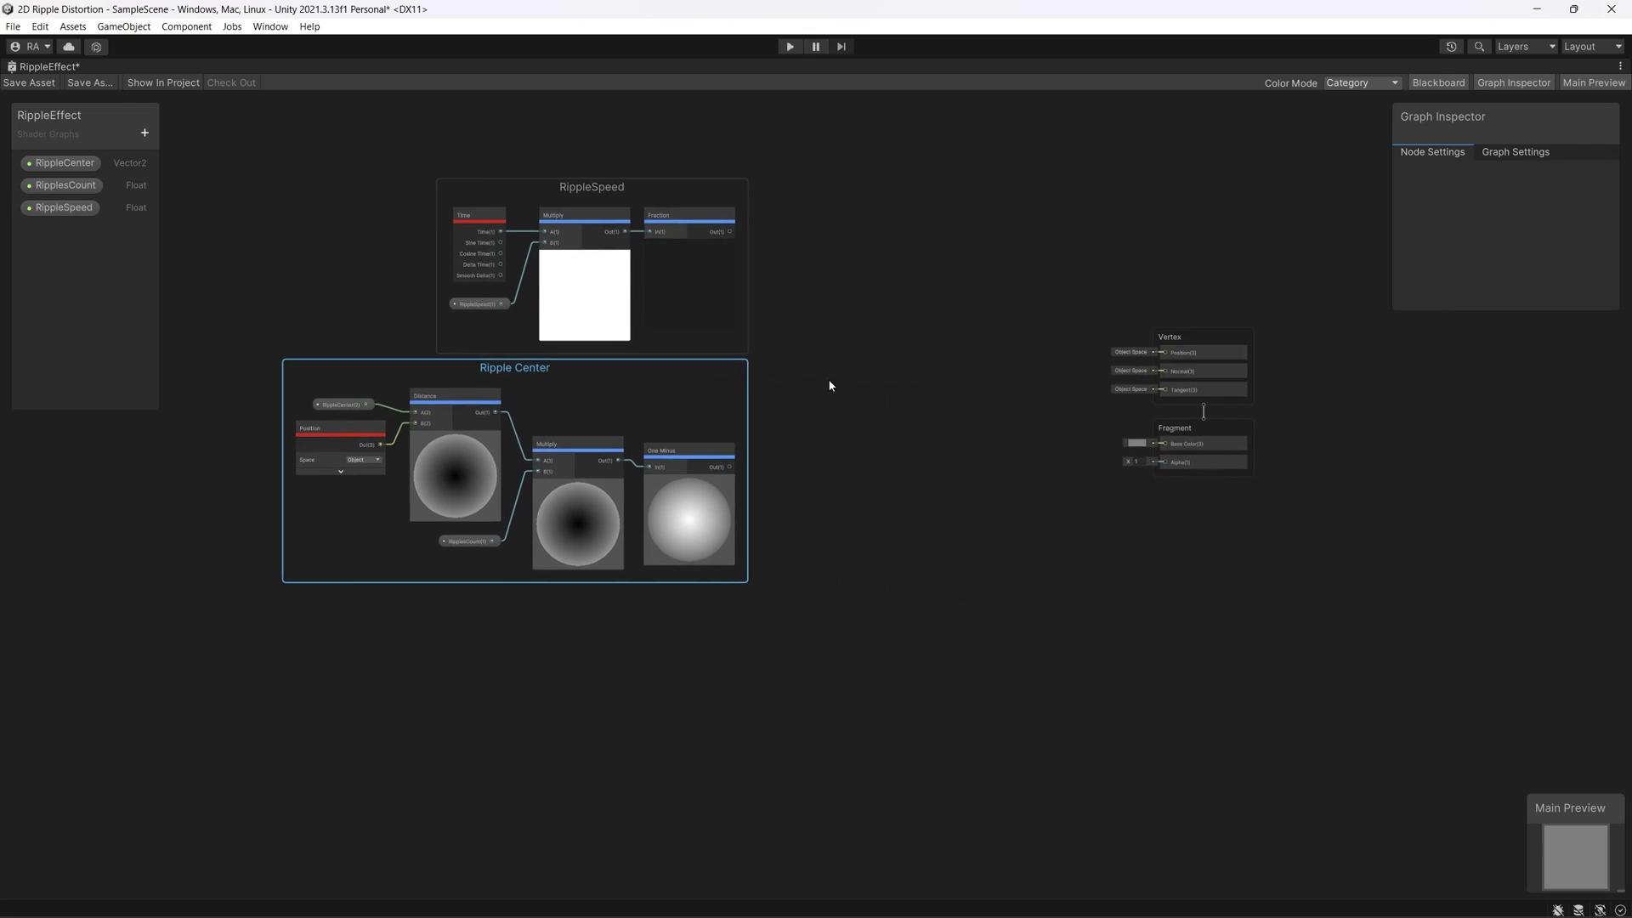
Add an Add node taking Fraction into A and One Minus into B
{"action": "right_click", "coordinate": [848, 321]}
{"action": "left_click", "coordinate": [857, 325]}
{"action": "type", "text": "add"}
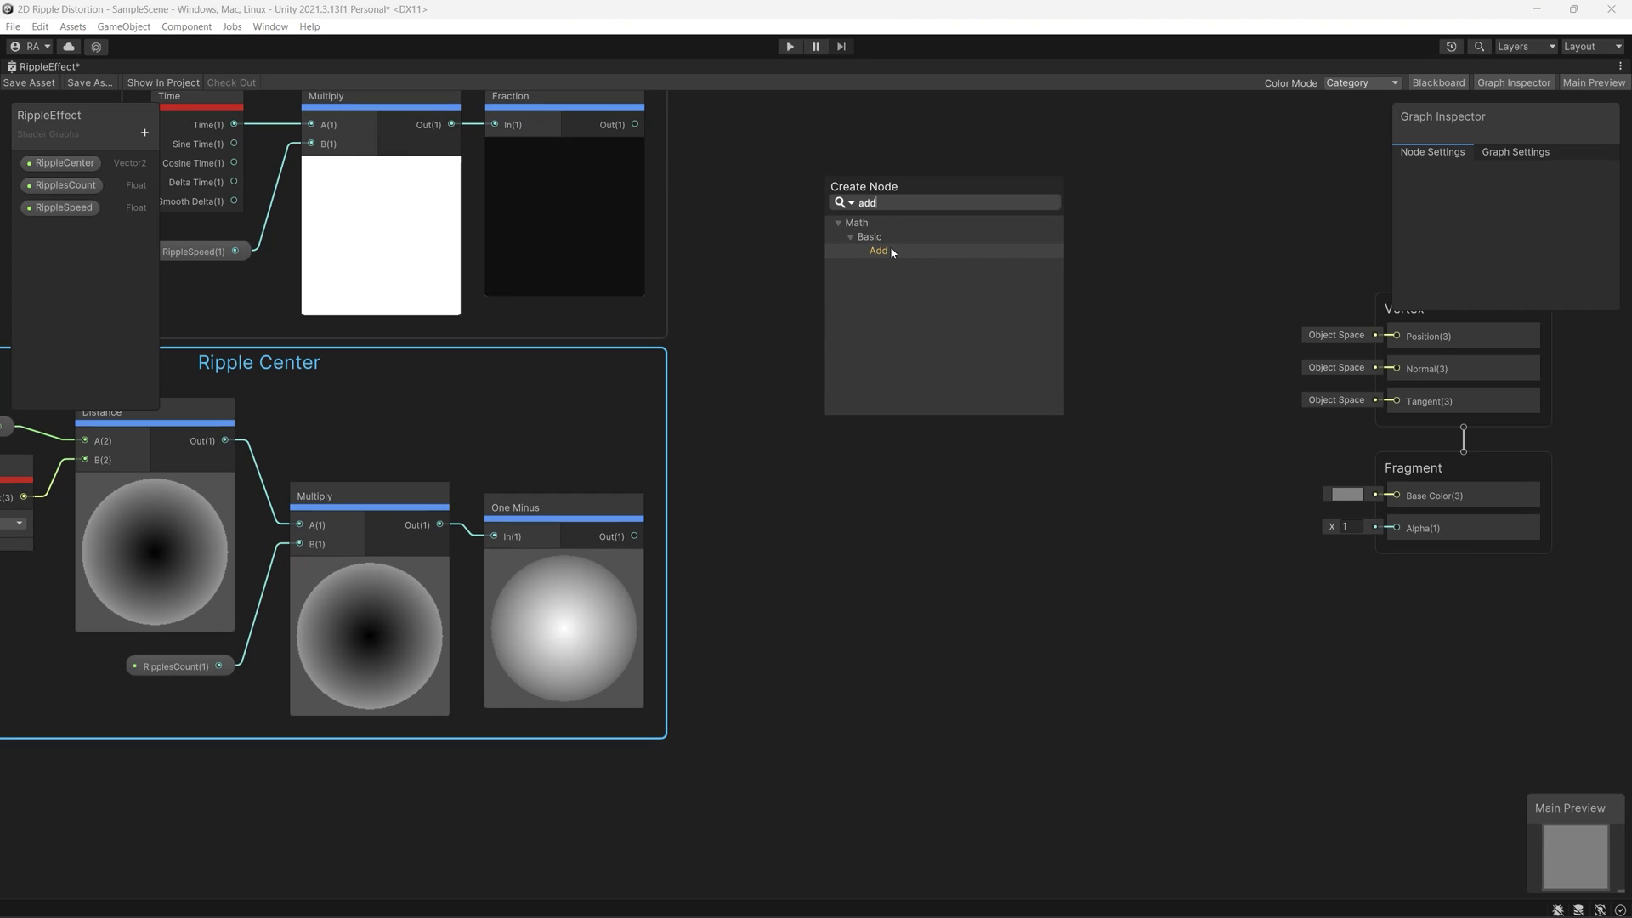
{"action": "left_click", "coordinate": [888, 250]}
{"action": "left_click_drag", "start_coordinate": [893, 343], "coordinate": [866, 268]}
{"action": "middle_click_drag", "start_coordinate": [716, 388], "coordinate": [734, 498]}
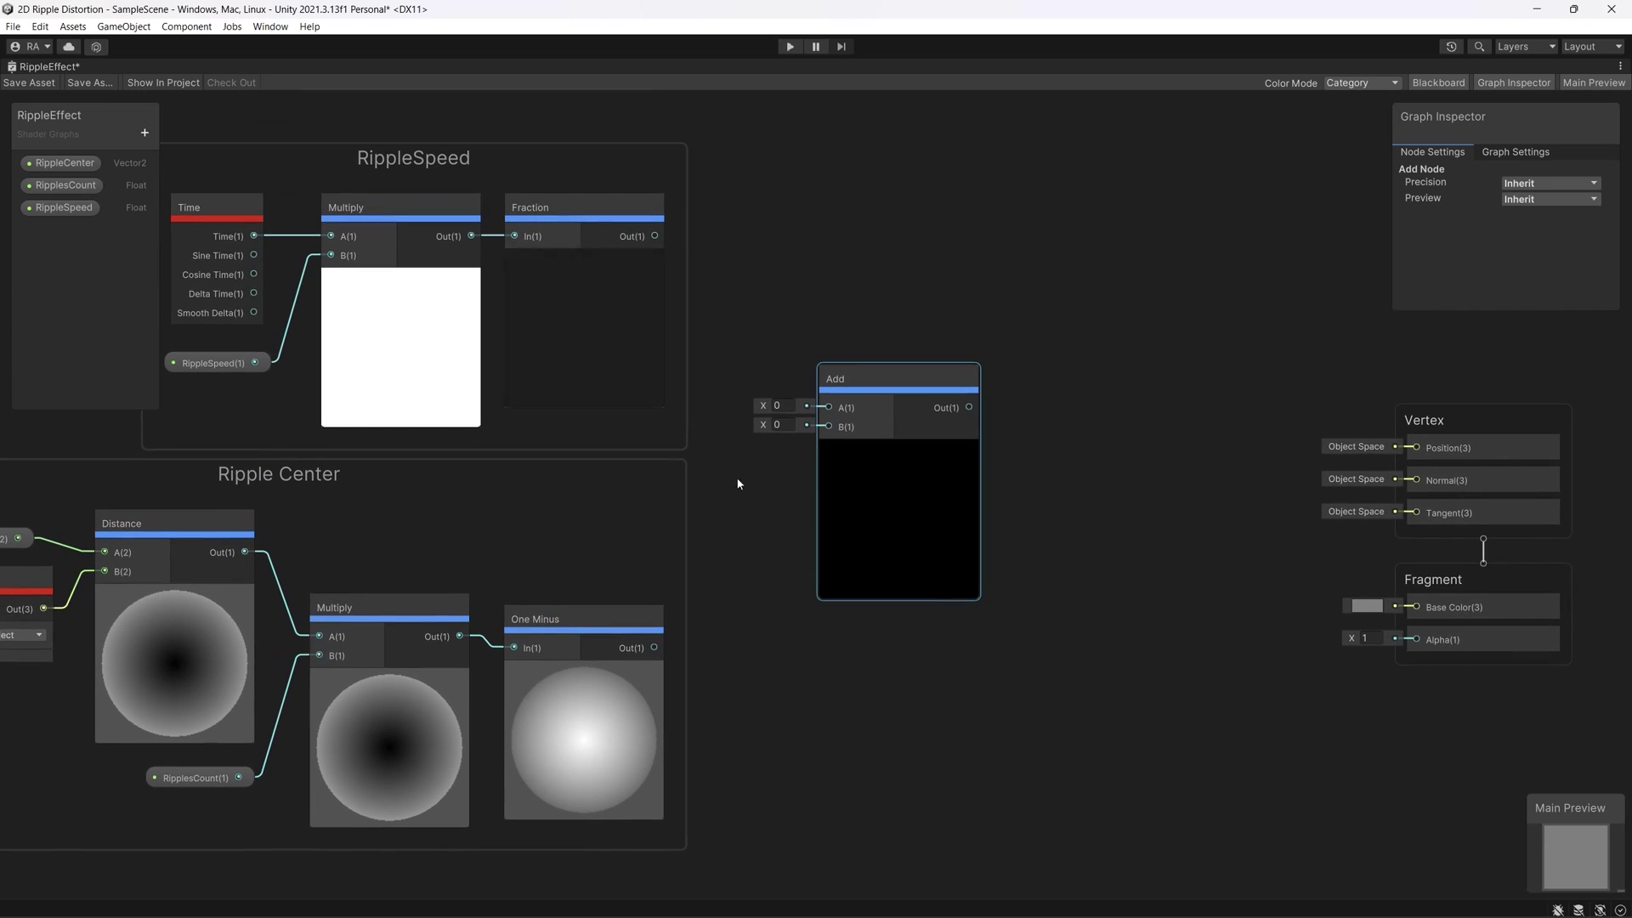
{"action": "left_click_drag", "start_coordinate": [653, 646], "coordinate": [826, 427]}
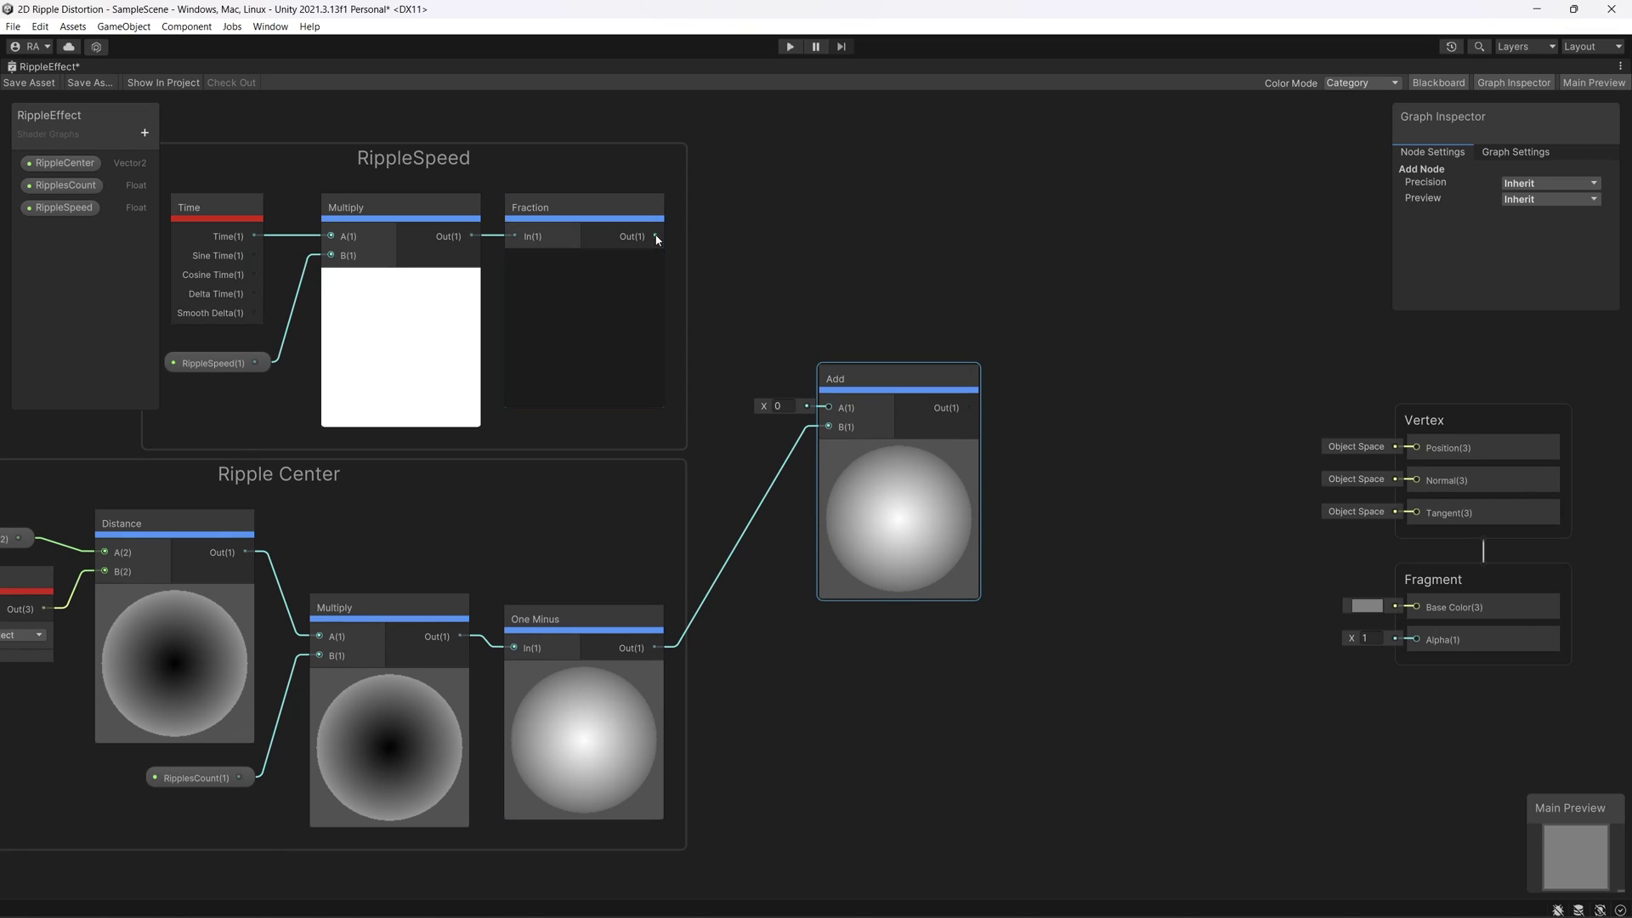
{"action": "left_click_drag", "start_coordinate": [654, 235], "coordinate": [827, 407]}
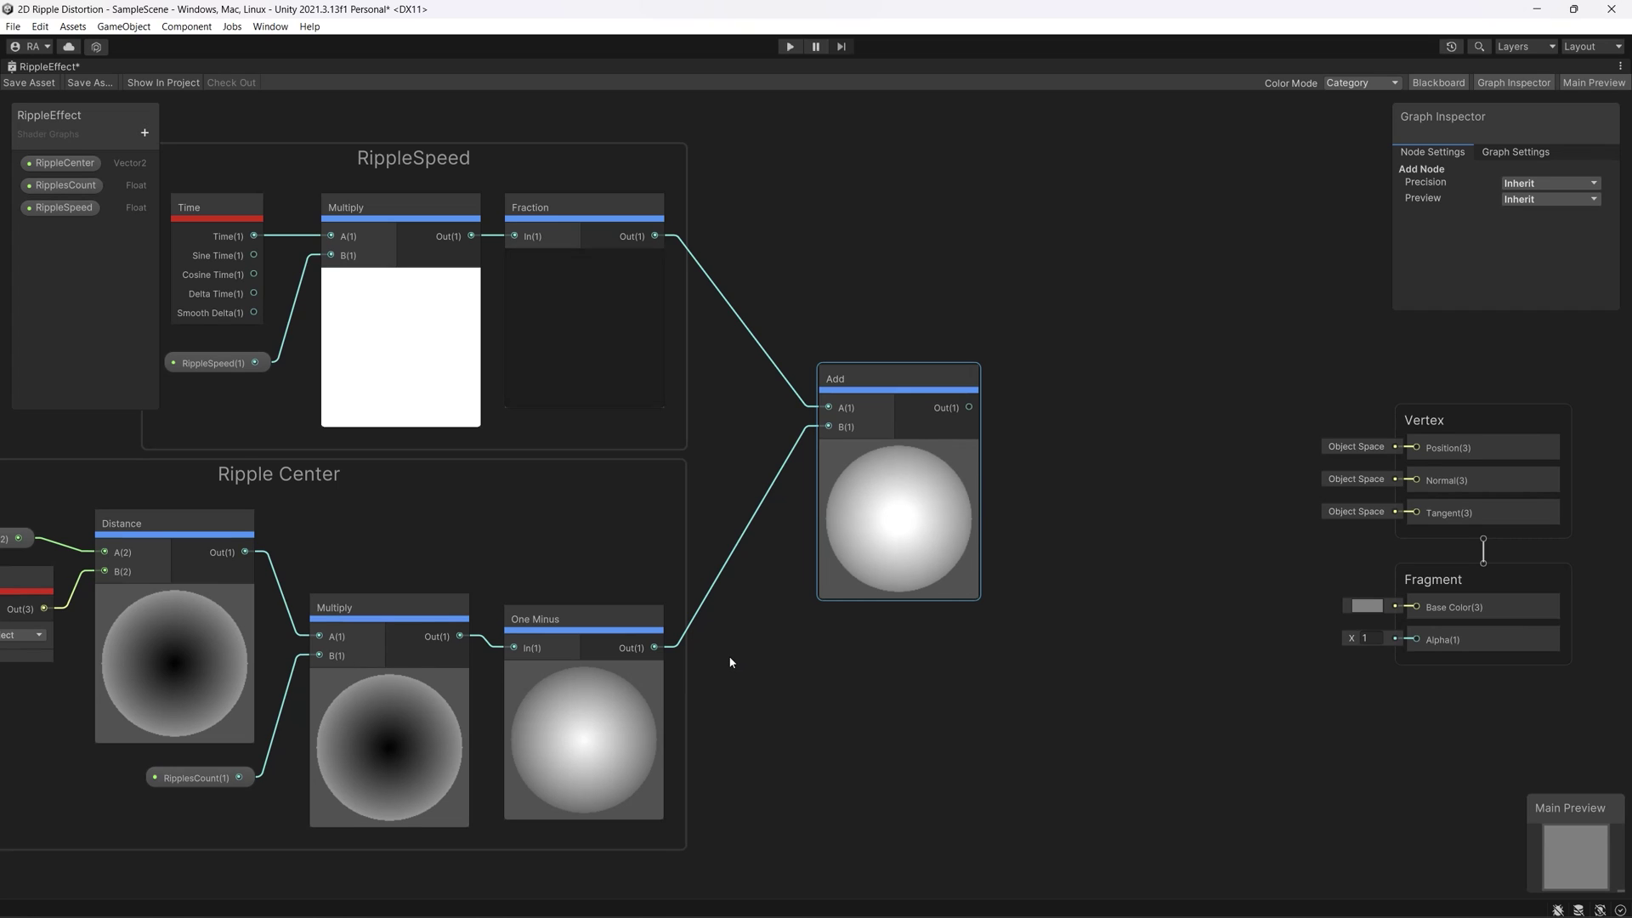
{"action": "middle_click_drag", "start_coordinate": [539, 538], "coordinate": [602, 530]}
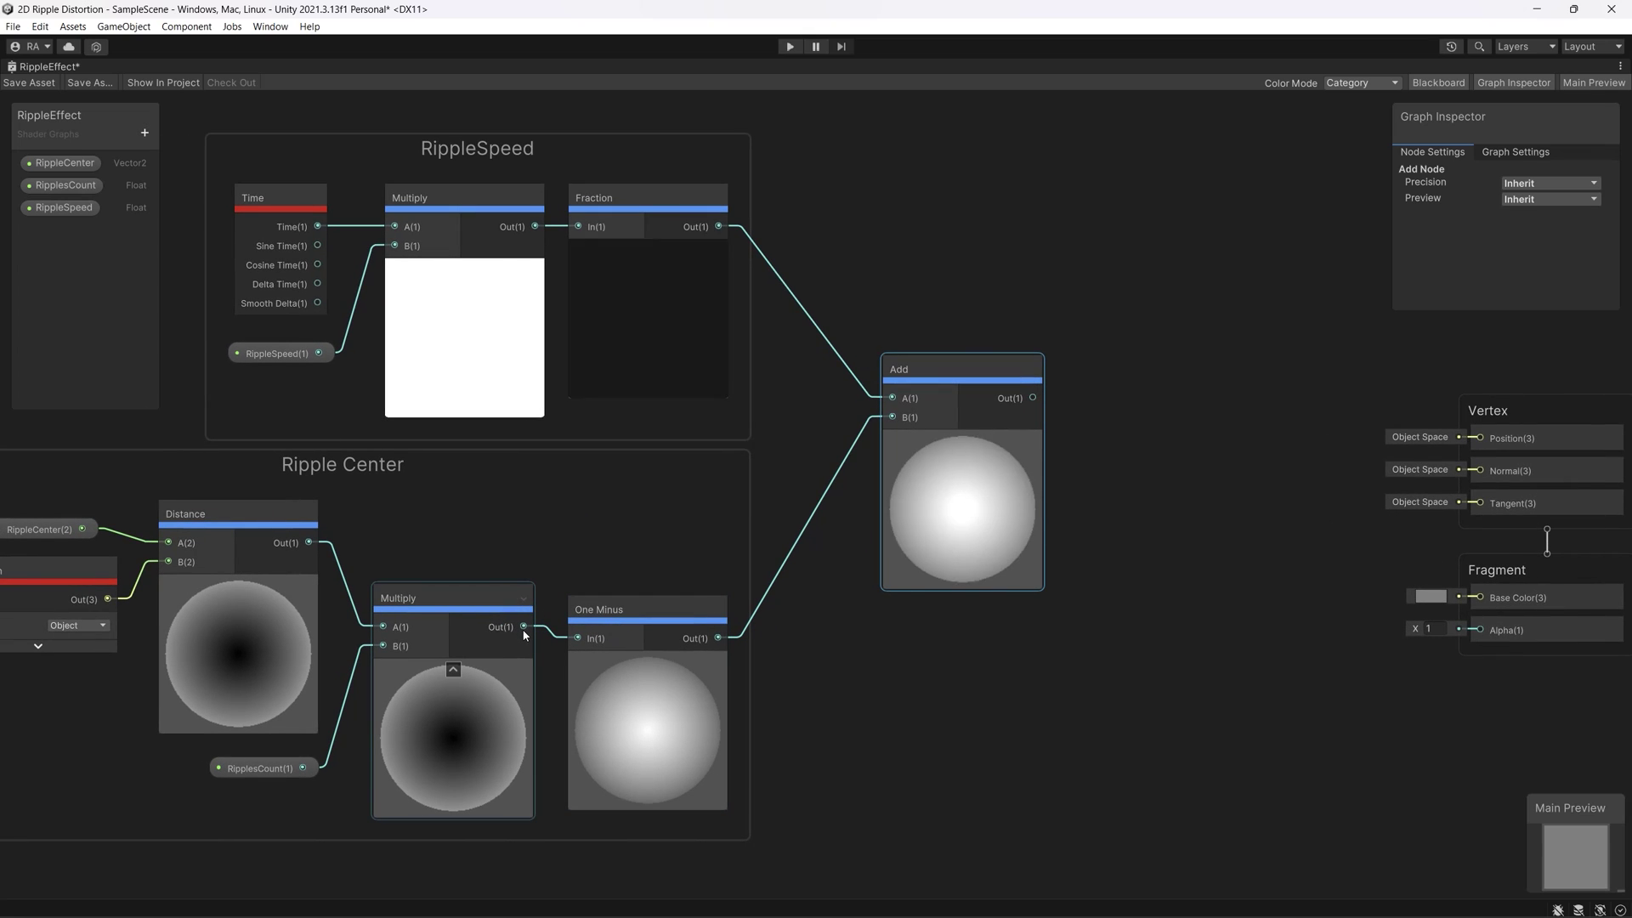
Set the RipplesCount property's default value to 2
{"action": "left_click", "coordinate": [65, 186]}
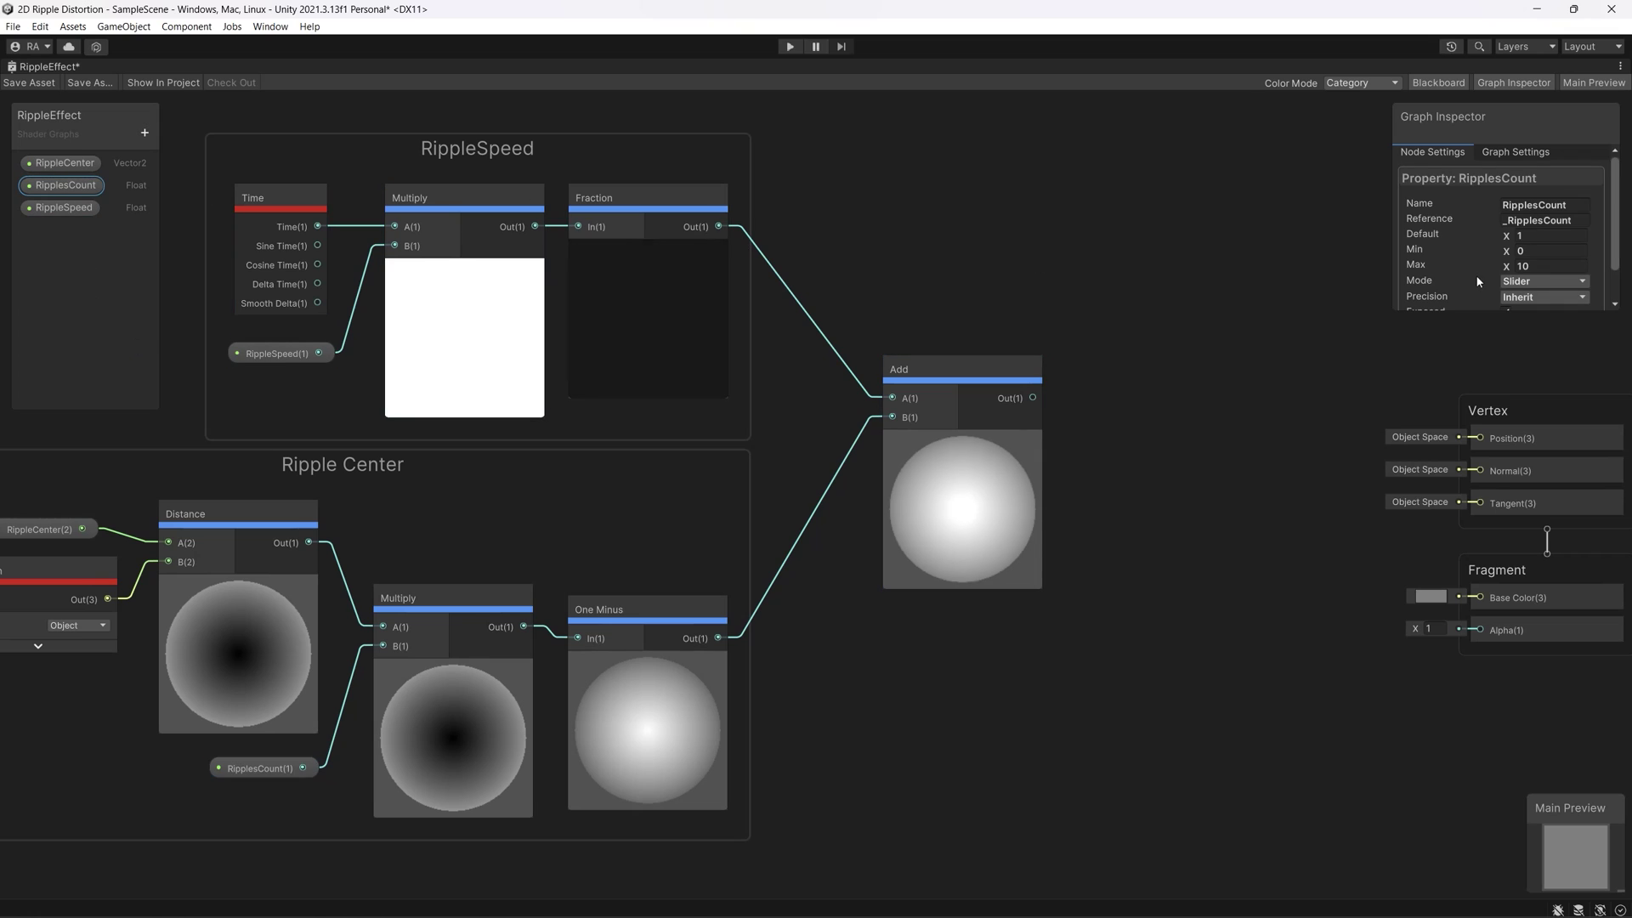
{"action": "left_click_drag", "start_coordinate": [1506, 237], "coordinate": [1549, 237]}
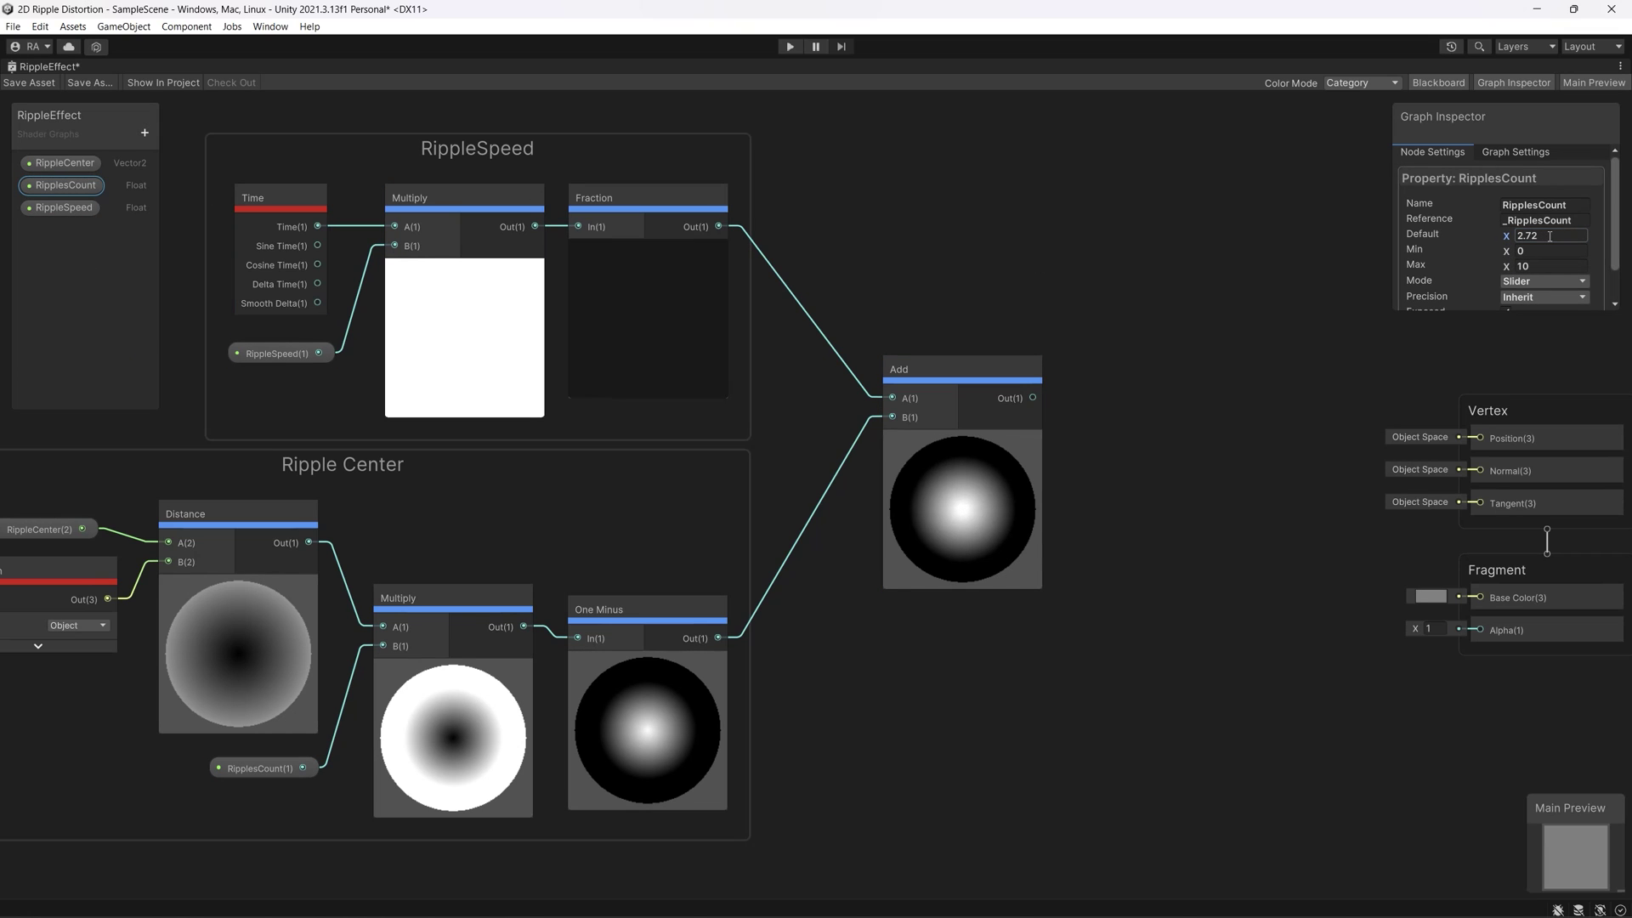
{"action": "left_click", "coordinate": [1567, 234]}
{"action": "type", "text": "2"}
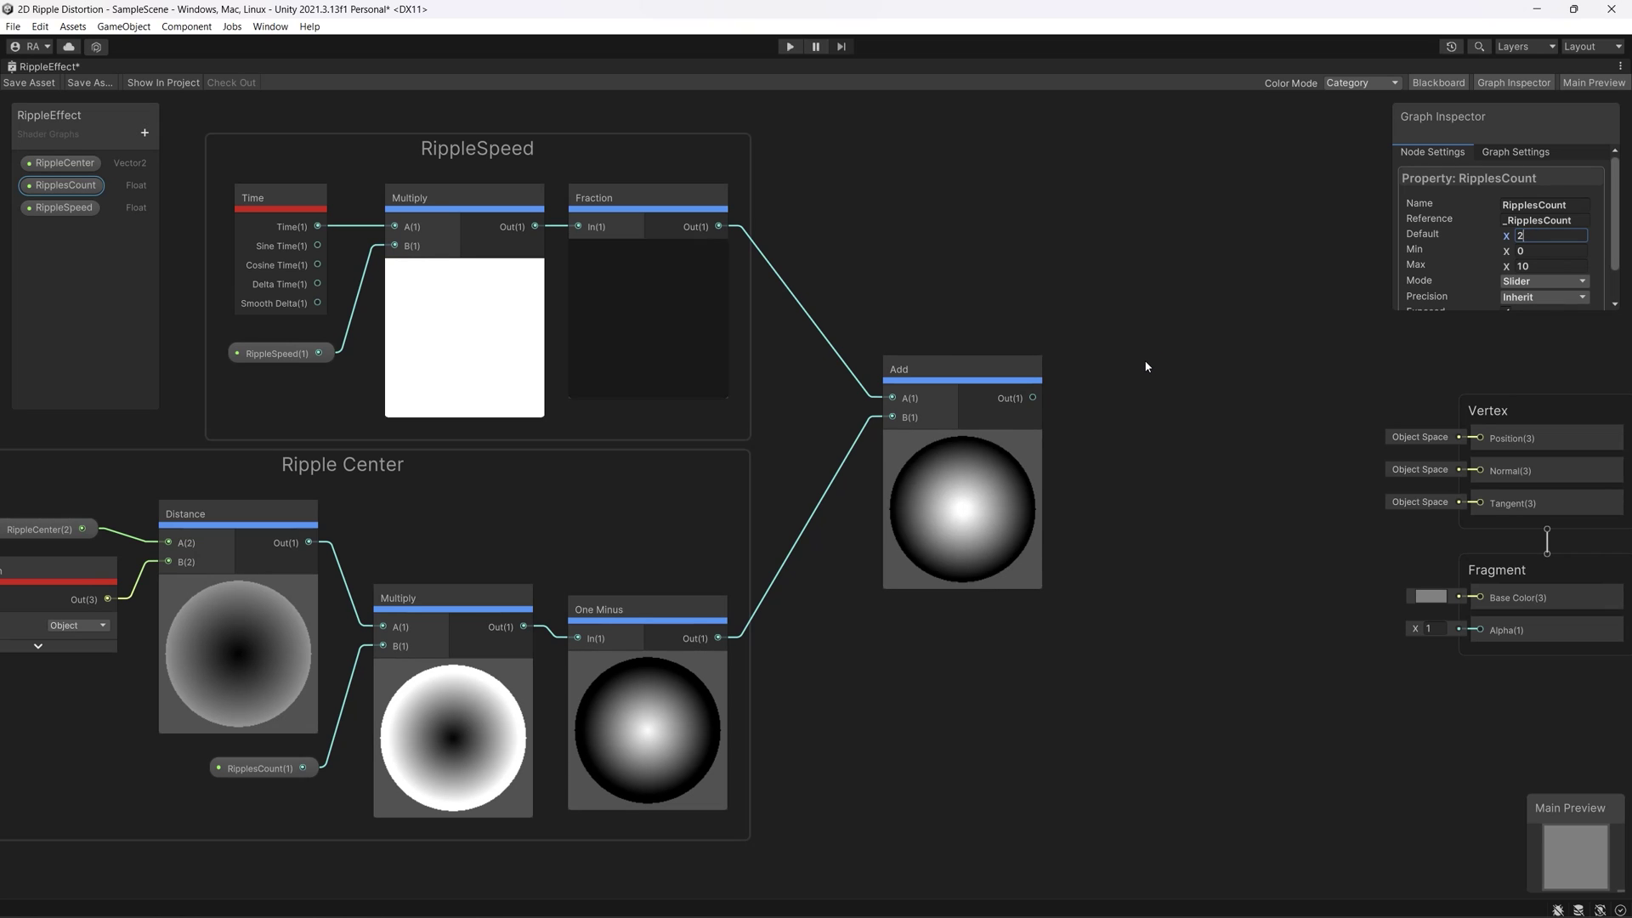
Reconnect the One Minus output to the Add node's B input
{"action": "left_click", "coordinate": [530, 627]}
{"action": "mouse_move", "coordinate": [538, 627]}
{"action": "left_mouse_down"}
{"action": "mouse_move", "coordinate": [534, 609]}
{"action": "mouse_move", "coordinate": [894, 450]}
{"action": "mouse_move", "coordinate": [893, 417]}
{"action": "left_mouse_up"}
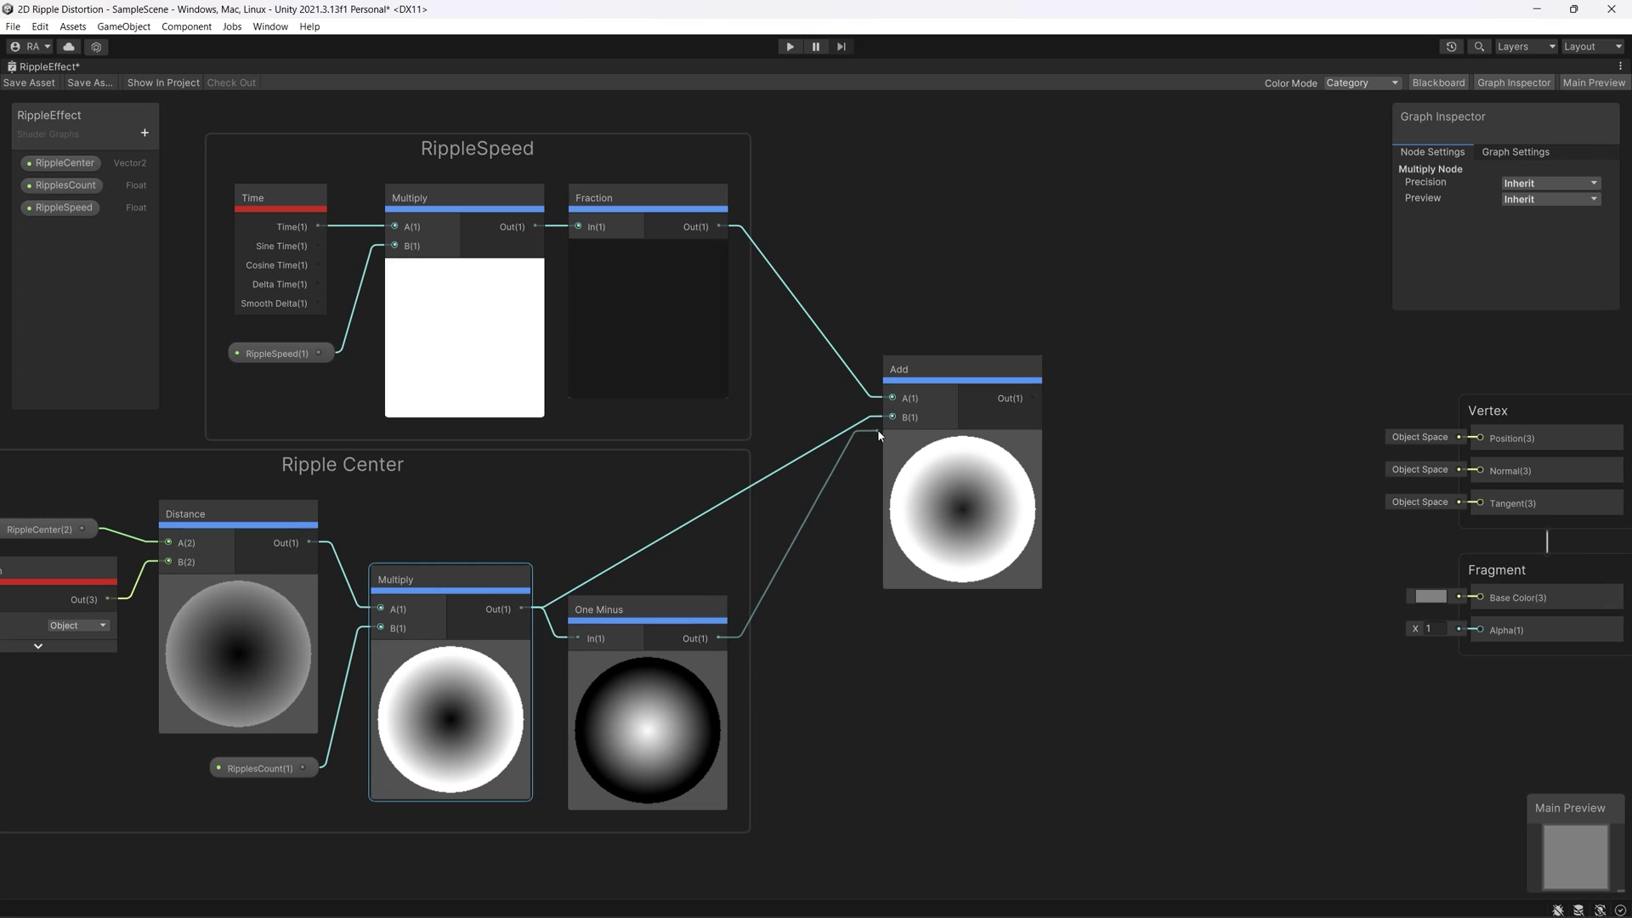
{"action": "left_click_drag", "start_coordinate": [719, 637], "coordinate": [896, 417]}
{"action": "left_click_drag", "start_coordinate": [612, 610], "coordinate": [613, 577]}
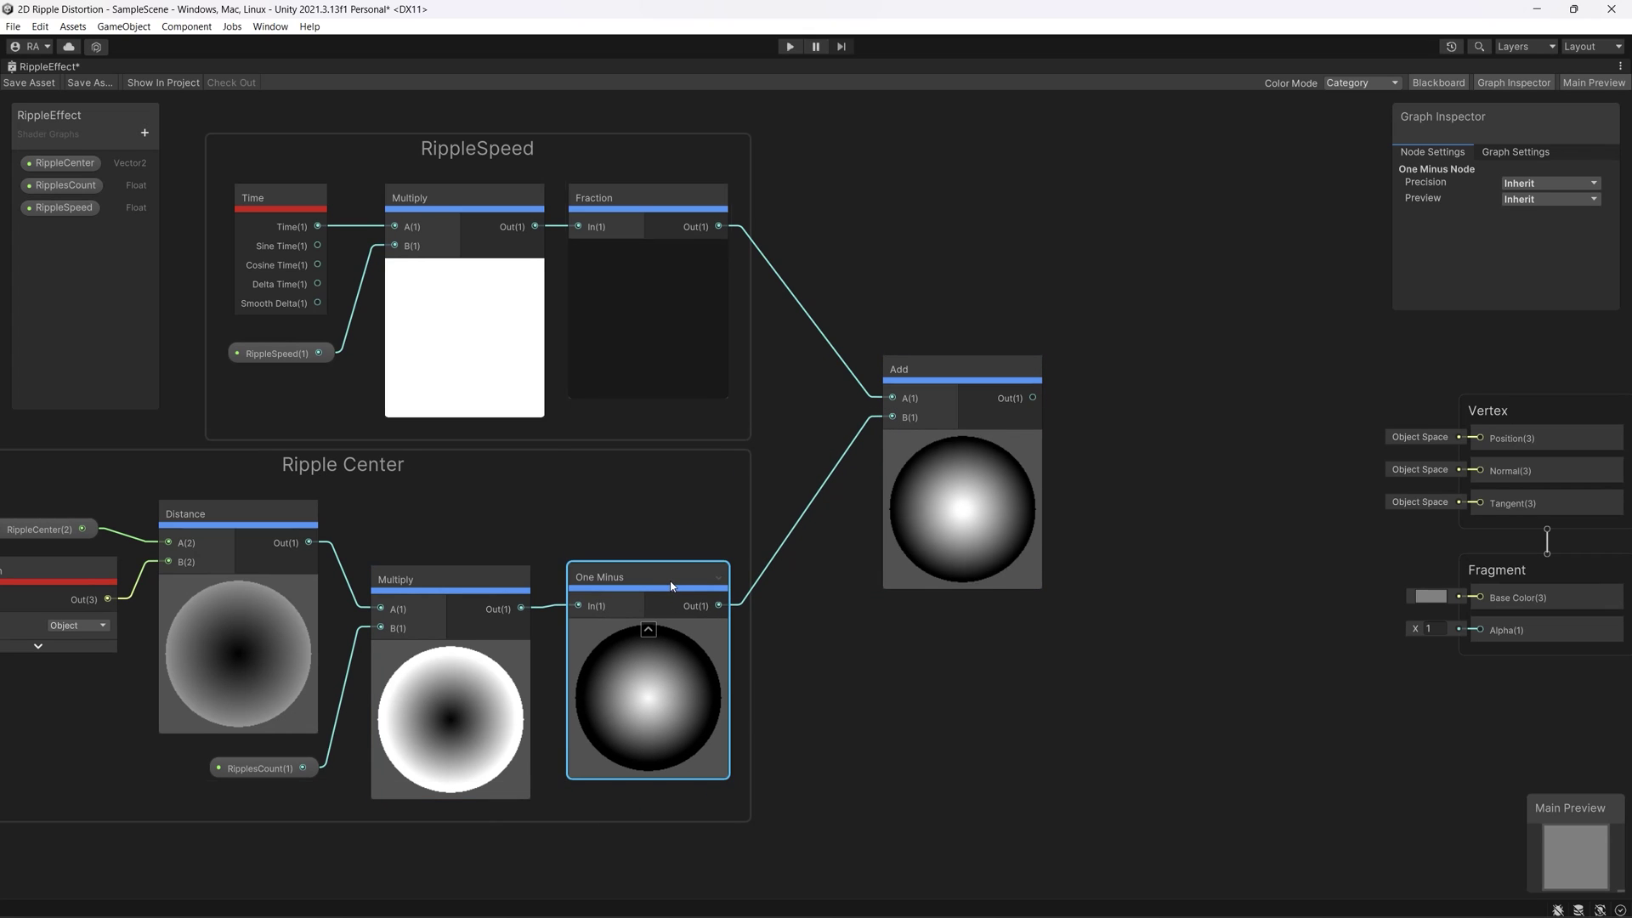
{"action": "scroll", "coordinate": [816, 448], "scroll_direction": "down", "scroll_amount": 5}
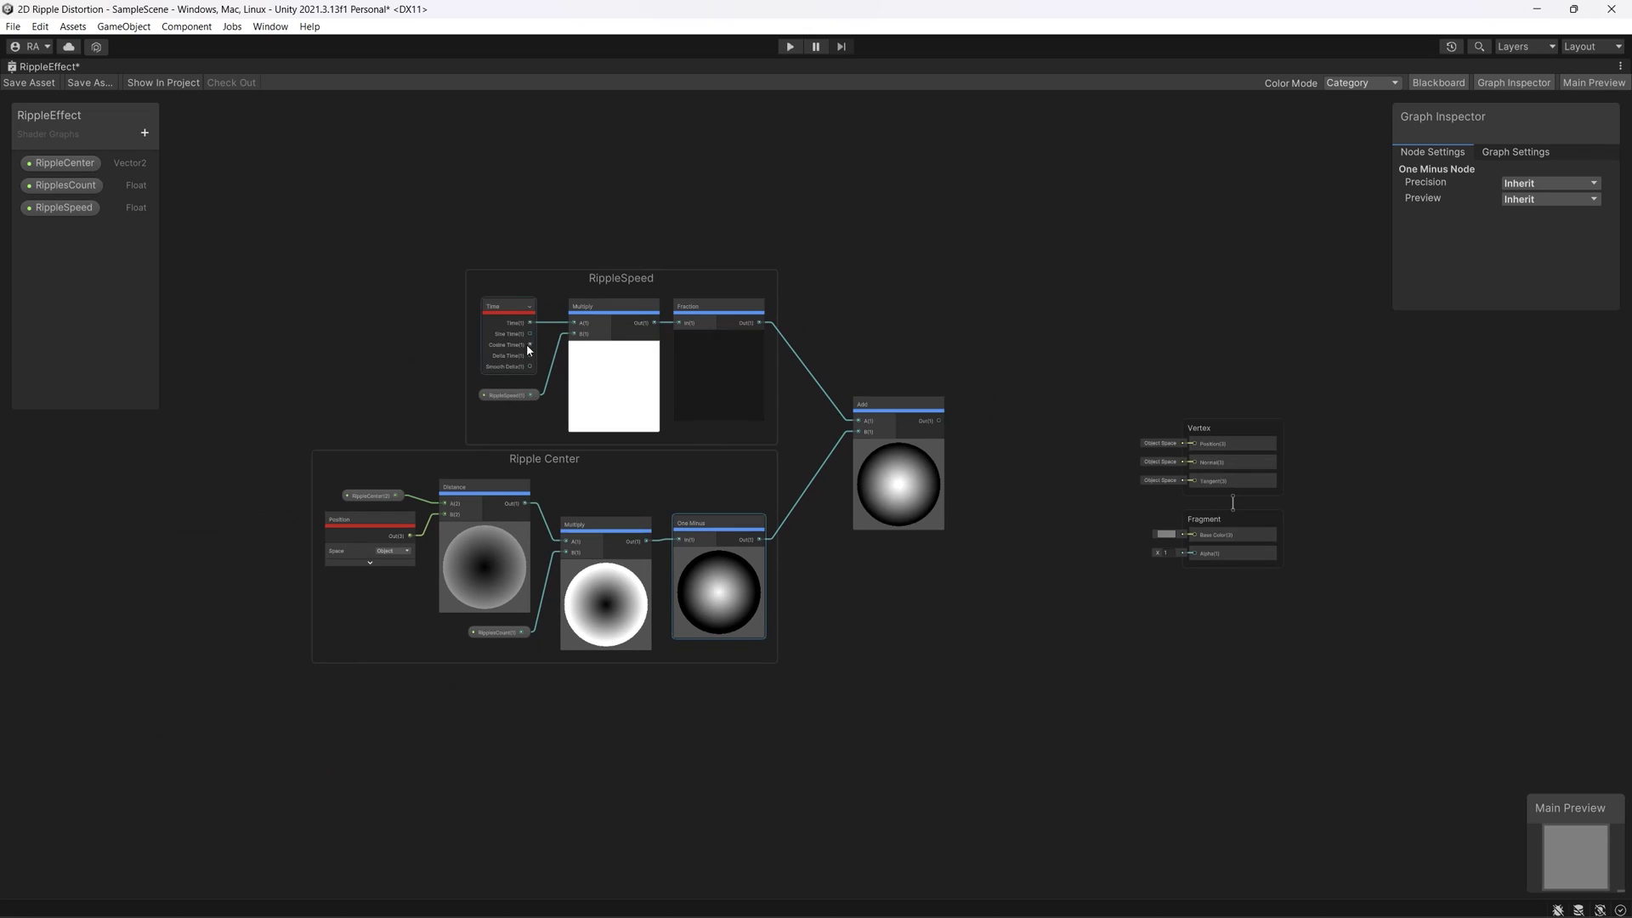
Add a Multiply node right of Add, with Add's output wired into A
{"action": "left_click_drag", "start_coordinate": [252, 264], "coordinate": [669, 559]}
{"action": "left_click_drag", "start_coordinate": [887, 686], "coordinate": [888, 686]}
{"action": "scroll", "coordinate": [645, 477], "scroll_direction": "up", "scroll_amount": 2}
{"action": "scroll", "coordinate": [646, 477], "scroll_direction": "up", "scroll_amount": 2}
{"action": "middle_click_drag", "start_coordinate": [769, 528], "coordinate": [728, 520]}
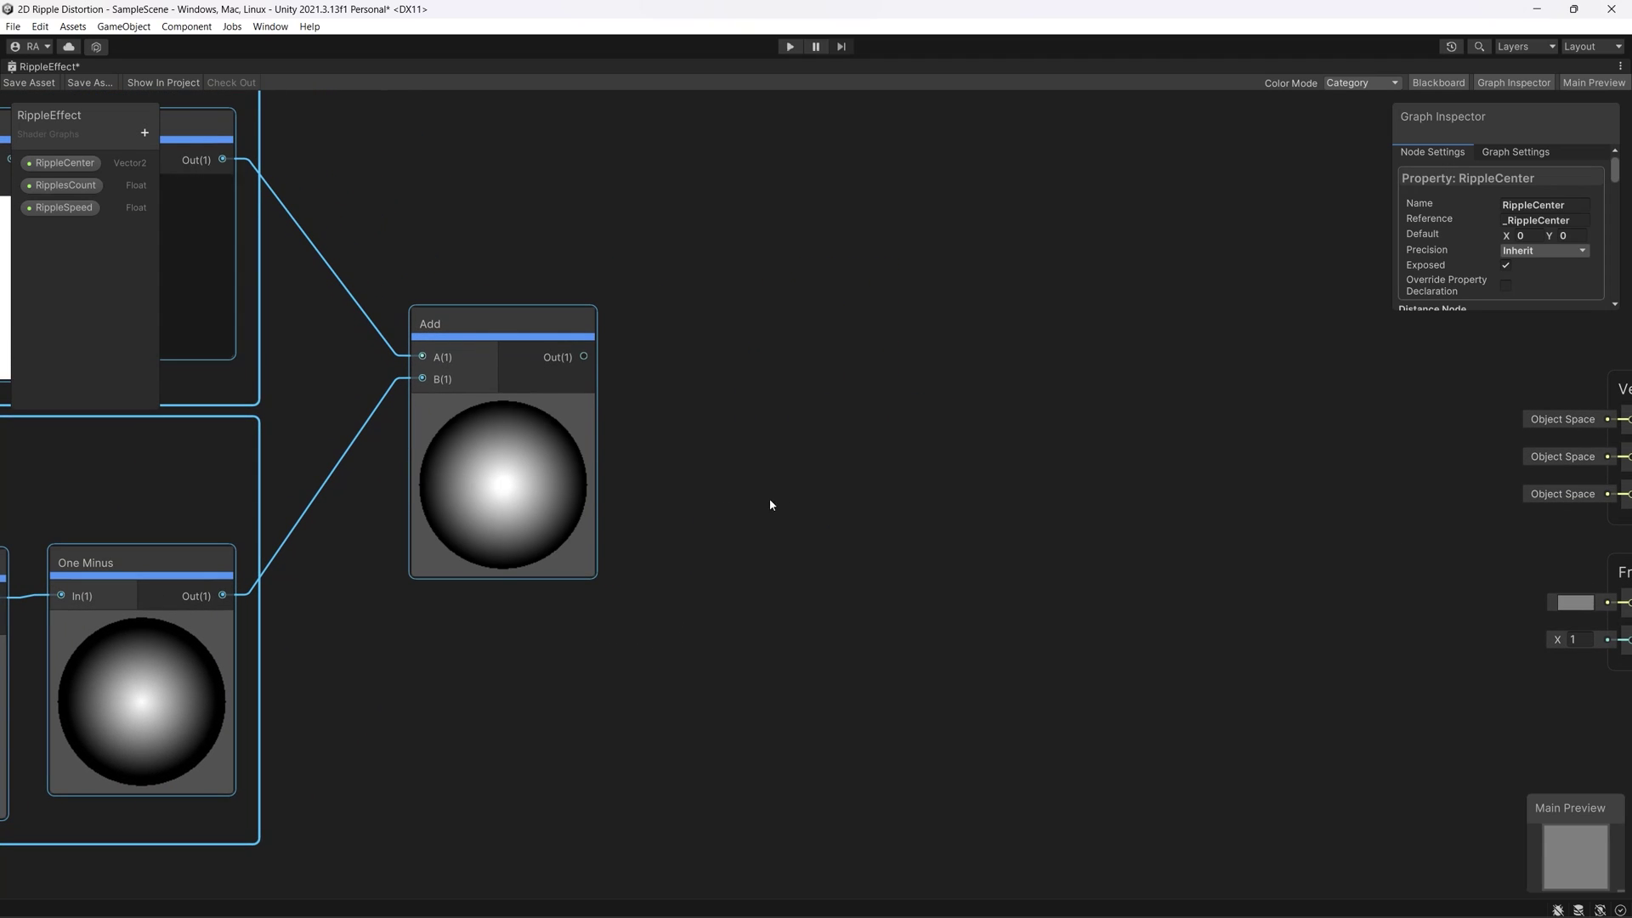
{"action": "right_click", "coordinate": [783, 495]}
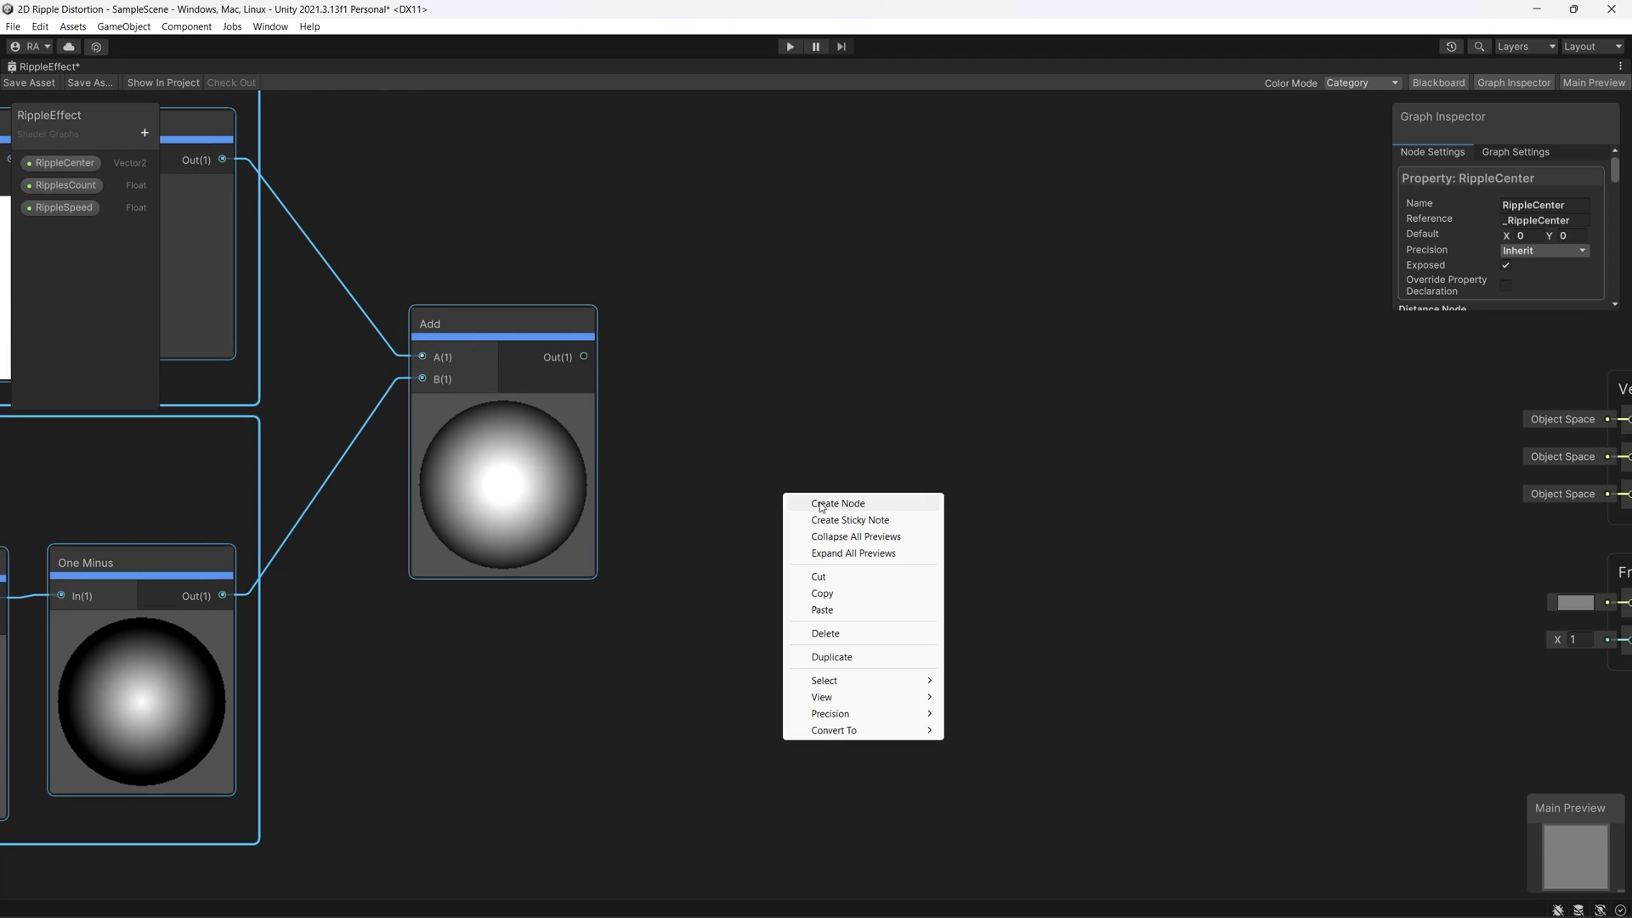
{"action": "left_click", "coordinate": [820, 505]}
{"action": "type", "text": "mul"}
{"action": "key", "text": "Return"}
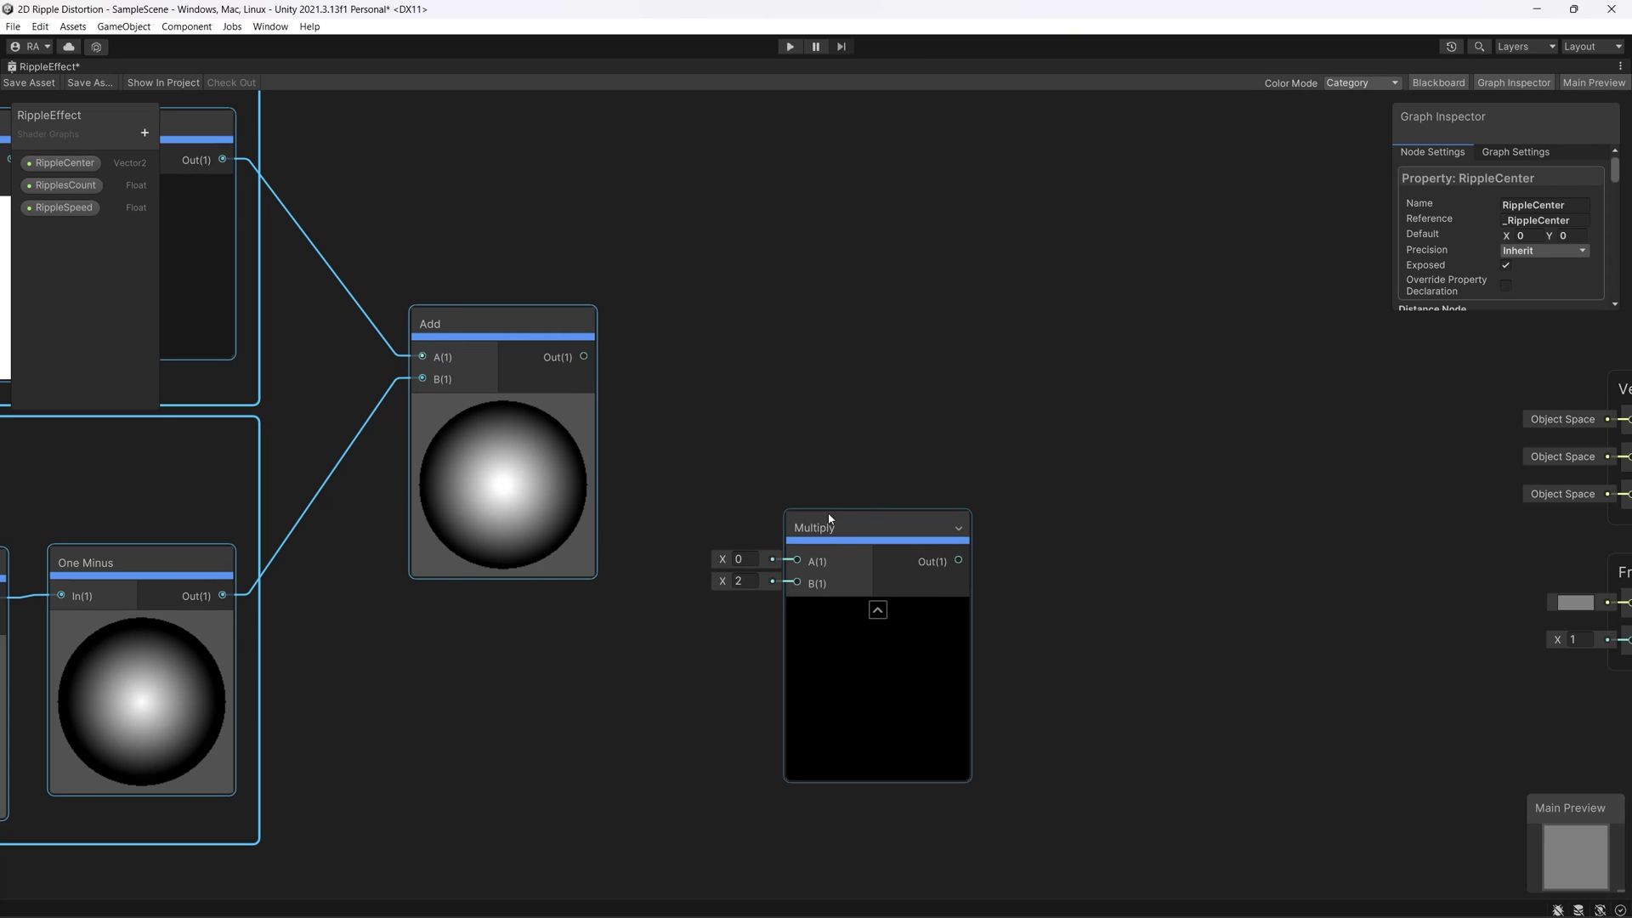
{"action": "left_click_drag", "start_coordinate": [829, 519], "coordinate": [772, 325]}
{"action": "left_click_drag", "start_coordinate": [584, 356], "coordinate": [739, 370]}
Add a Constant node set to TAU and wire it into Multiply's B input
{"action": "right_click", "coordinate": [535, 456]}
{"action": "left_click", "coordinate": [568, 467]}
{"action": "type", "text": "consta"}
{"action": "key", "text": "Return"}
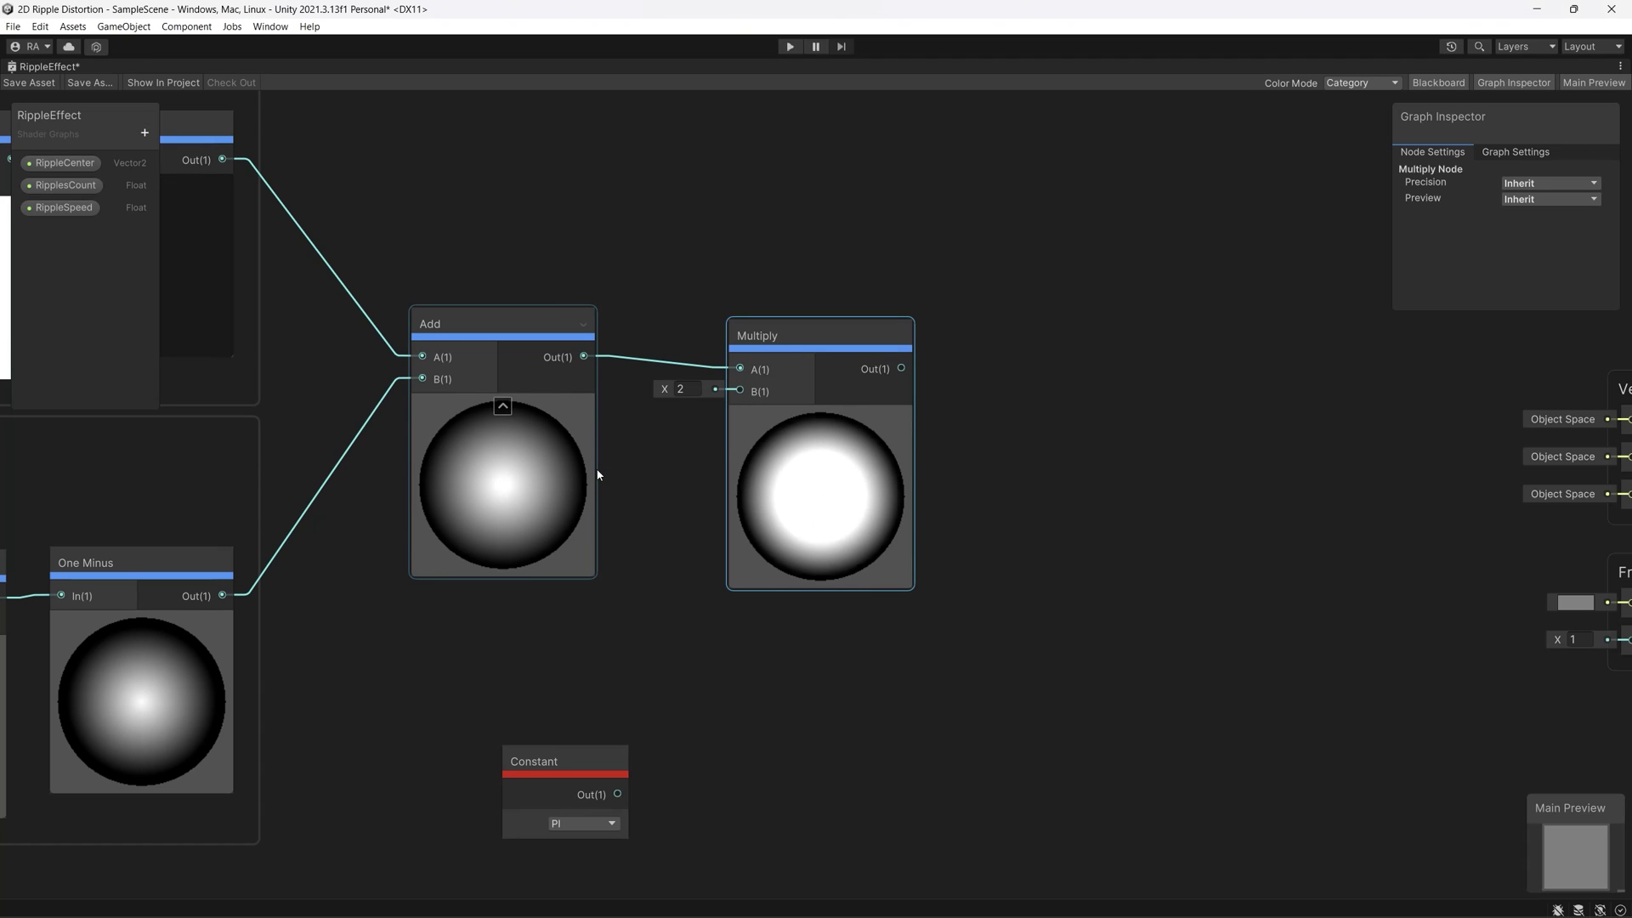
{"action": "left_click_drag", "start_coordinate": [561, 763], "coordinate": [534, 648]}
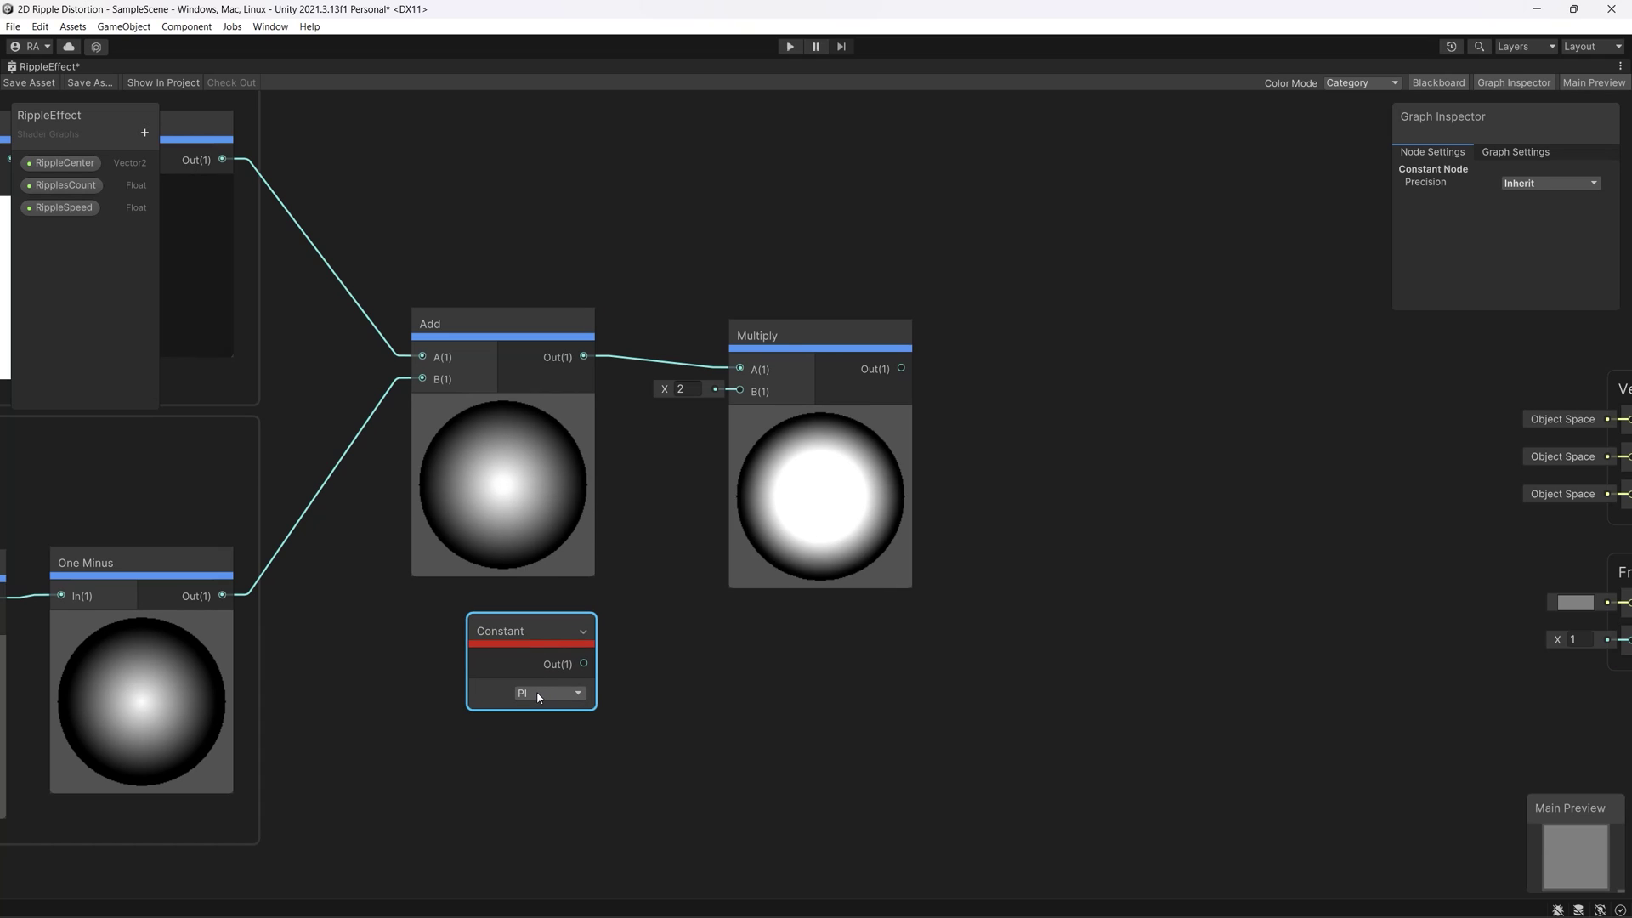
{"action": "left_click_drag", "start_coordinate": [582, 663], "coordinate": [740, 391]}
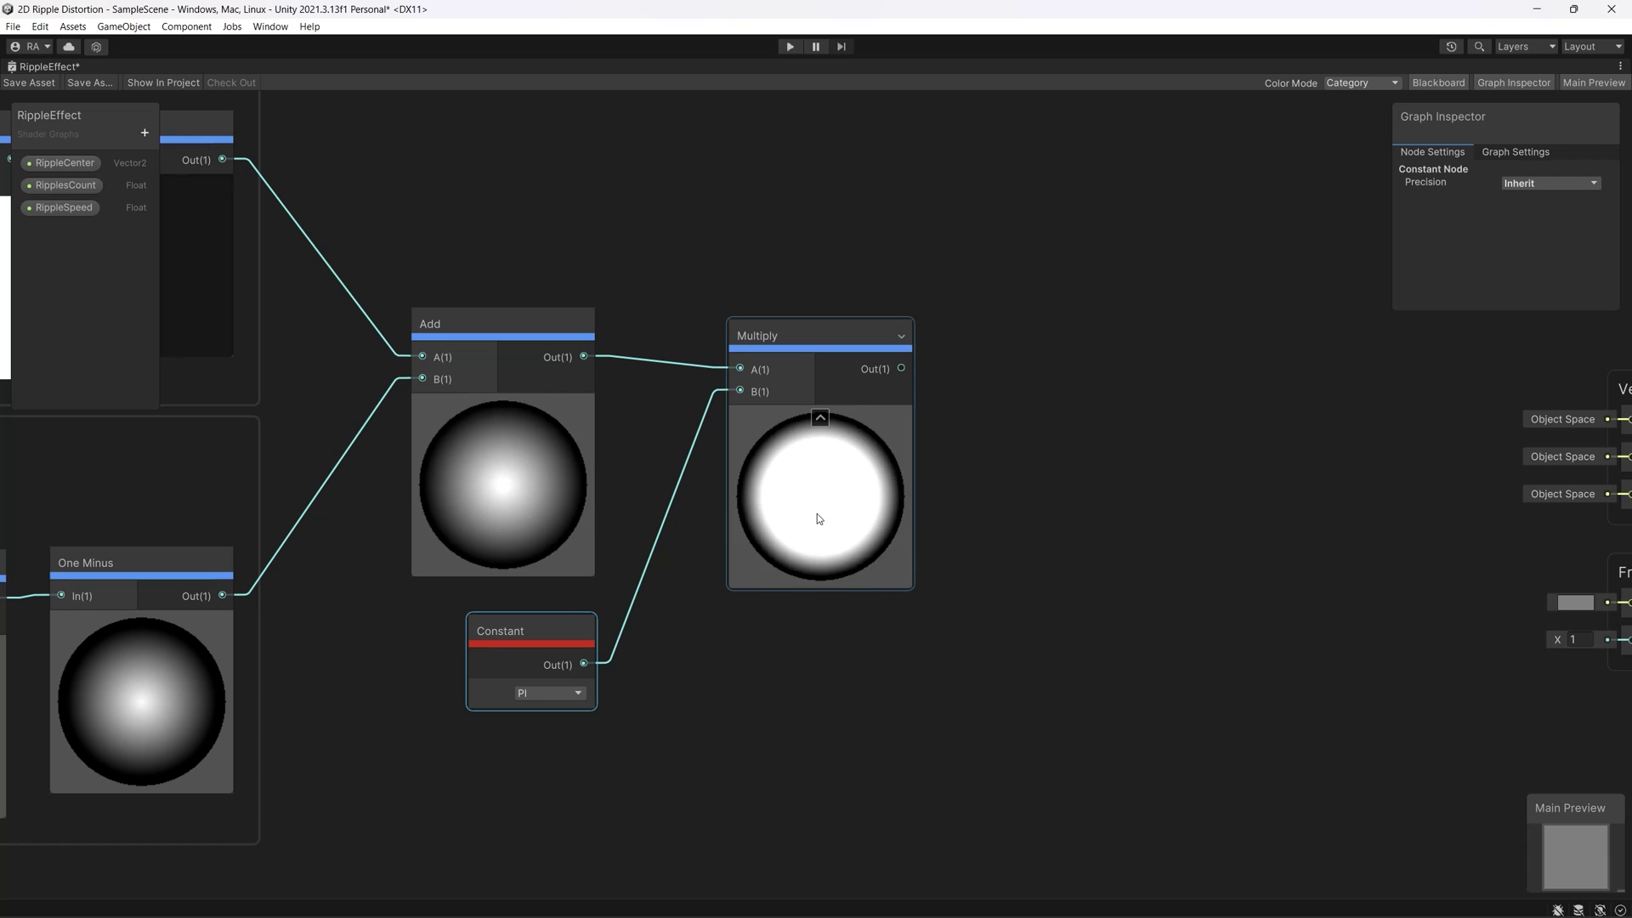
{"action": "scroll", "coordinate": [358, 519], "scroll_direction": "down", "scroll_amount": 1}
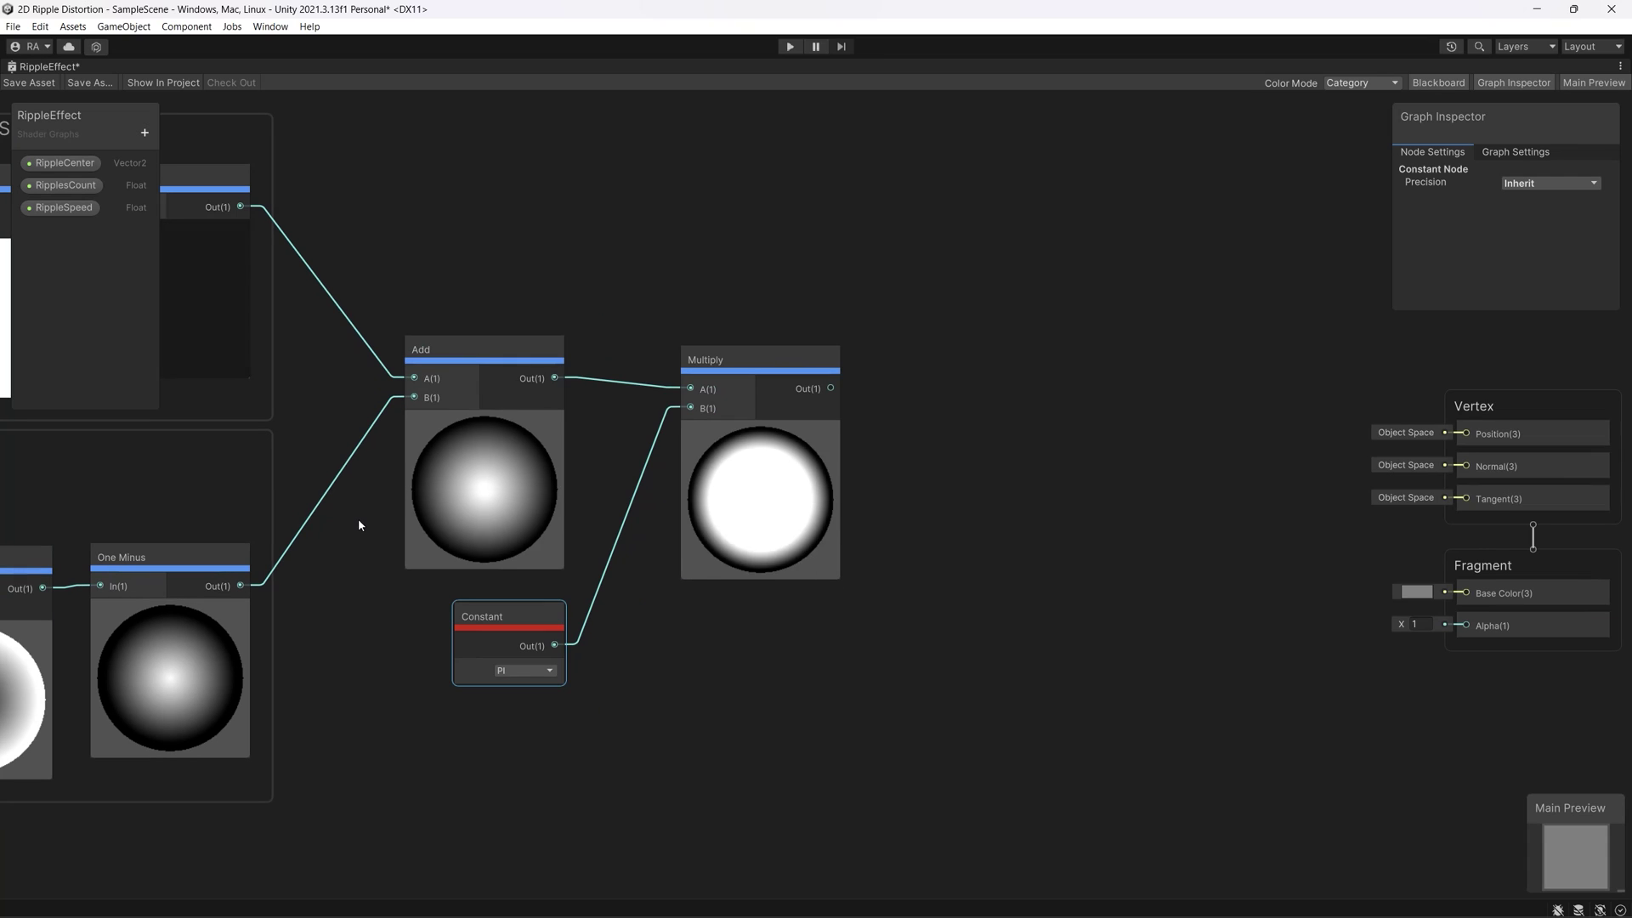
{"action": "mouse_move", "coordinate": [510, 630]}
{"action": "left_click", "coordinate": [524, 671]}
{"action": "left_click", "coordinate": [525, 704]}
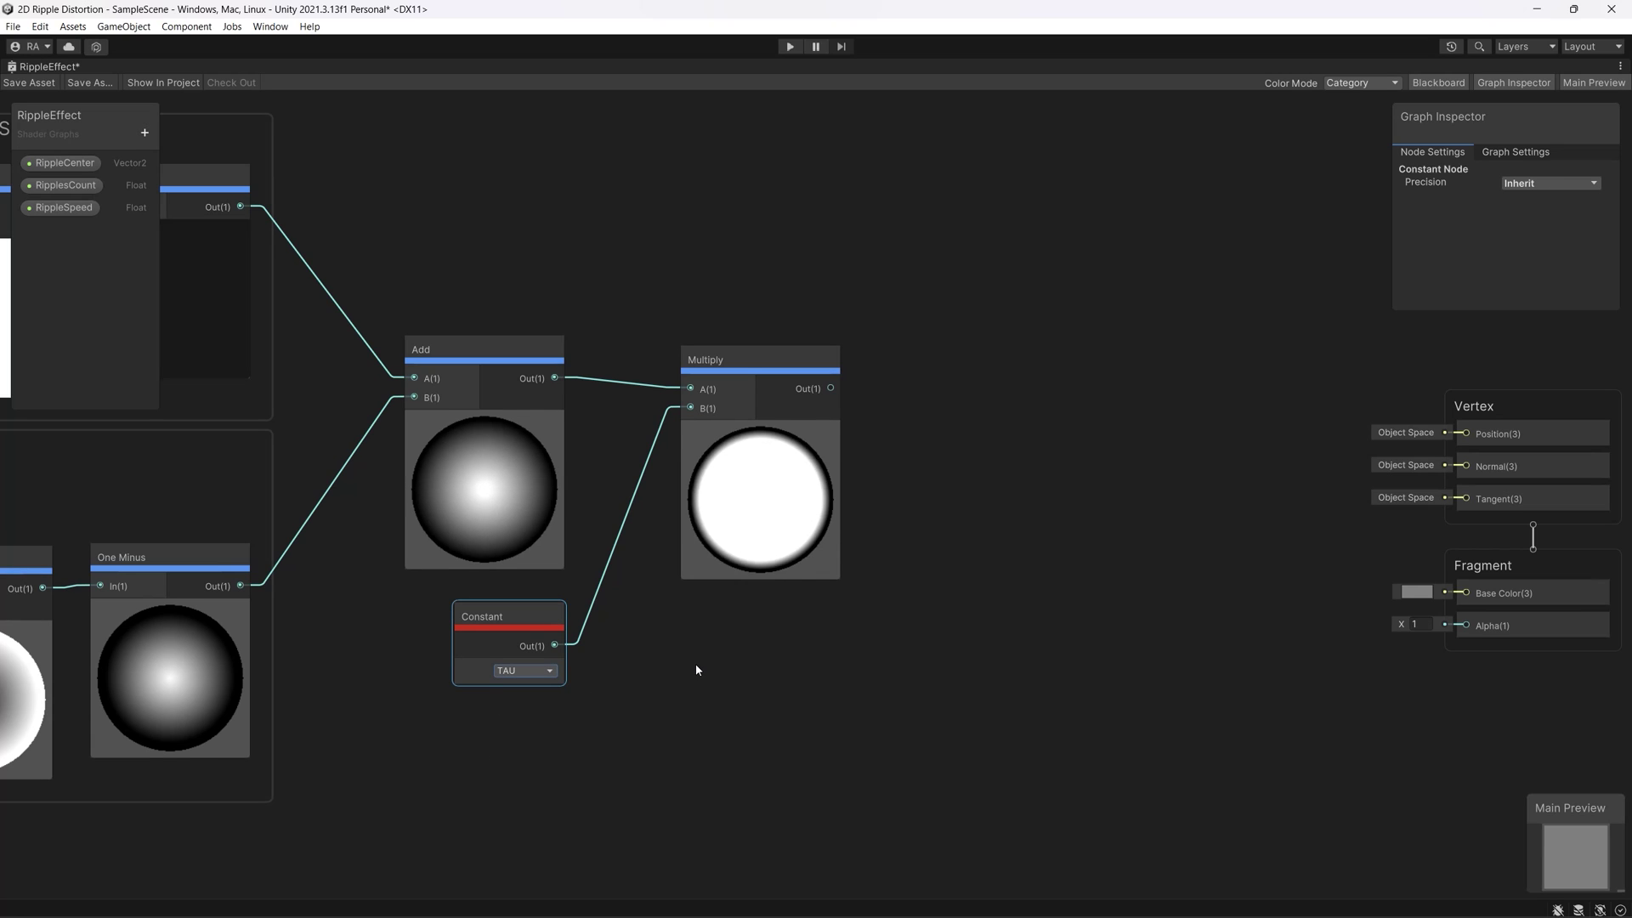
{"action": "middle_click_drag", "start_coordinate": [695, 663], "coordinate": [799, 638]}
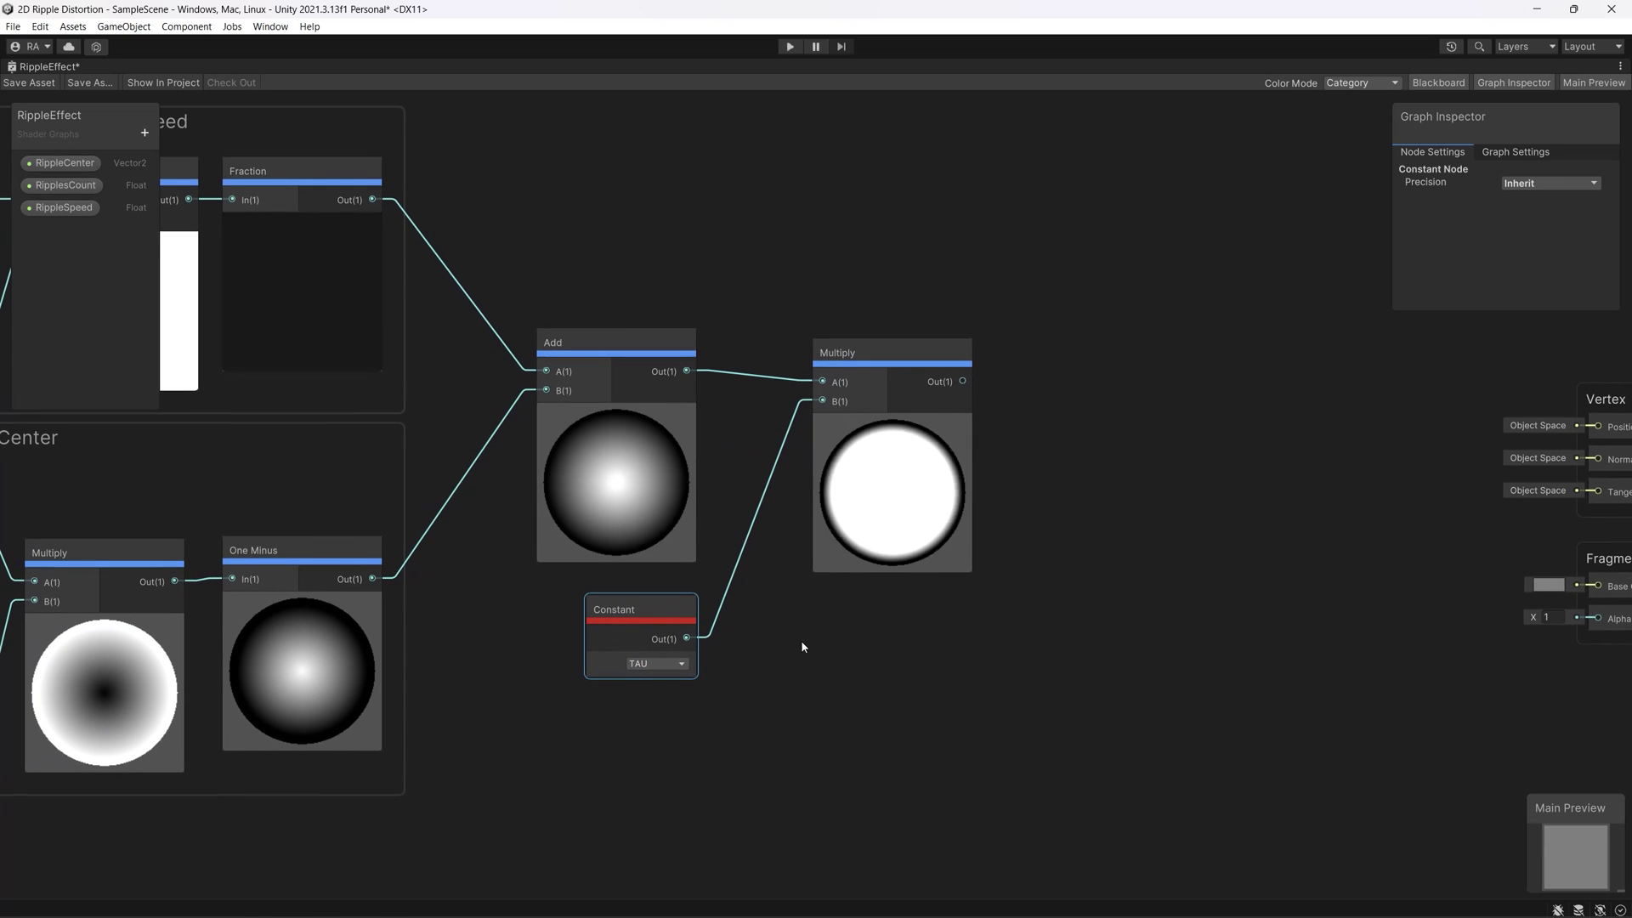
{"action": "scroll", "coordinate": [795, 634], "scroll_direction": "down", "scroll_amount": 3}
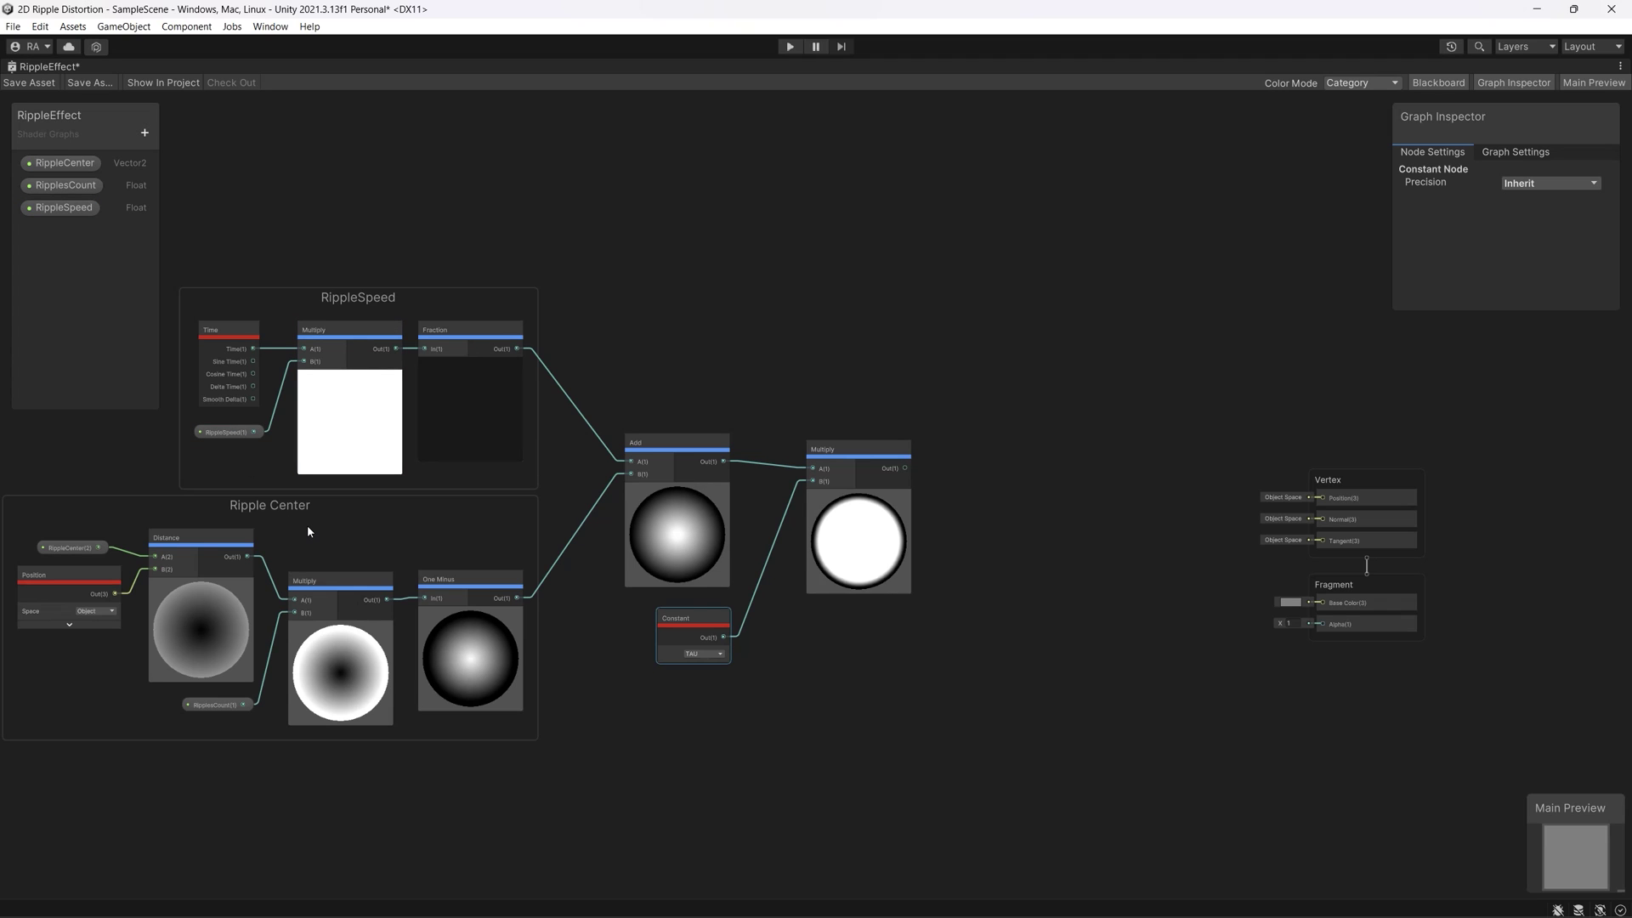
{"action": "scroll", "coordinate": [799, 616], "scroll_direction": "up", "scroll_amount": 1}
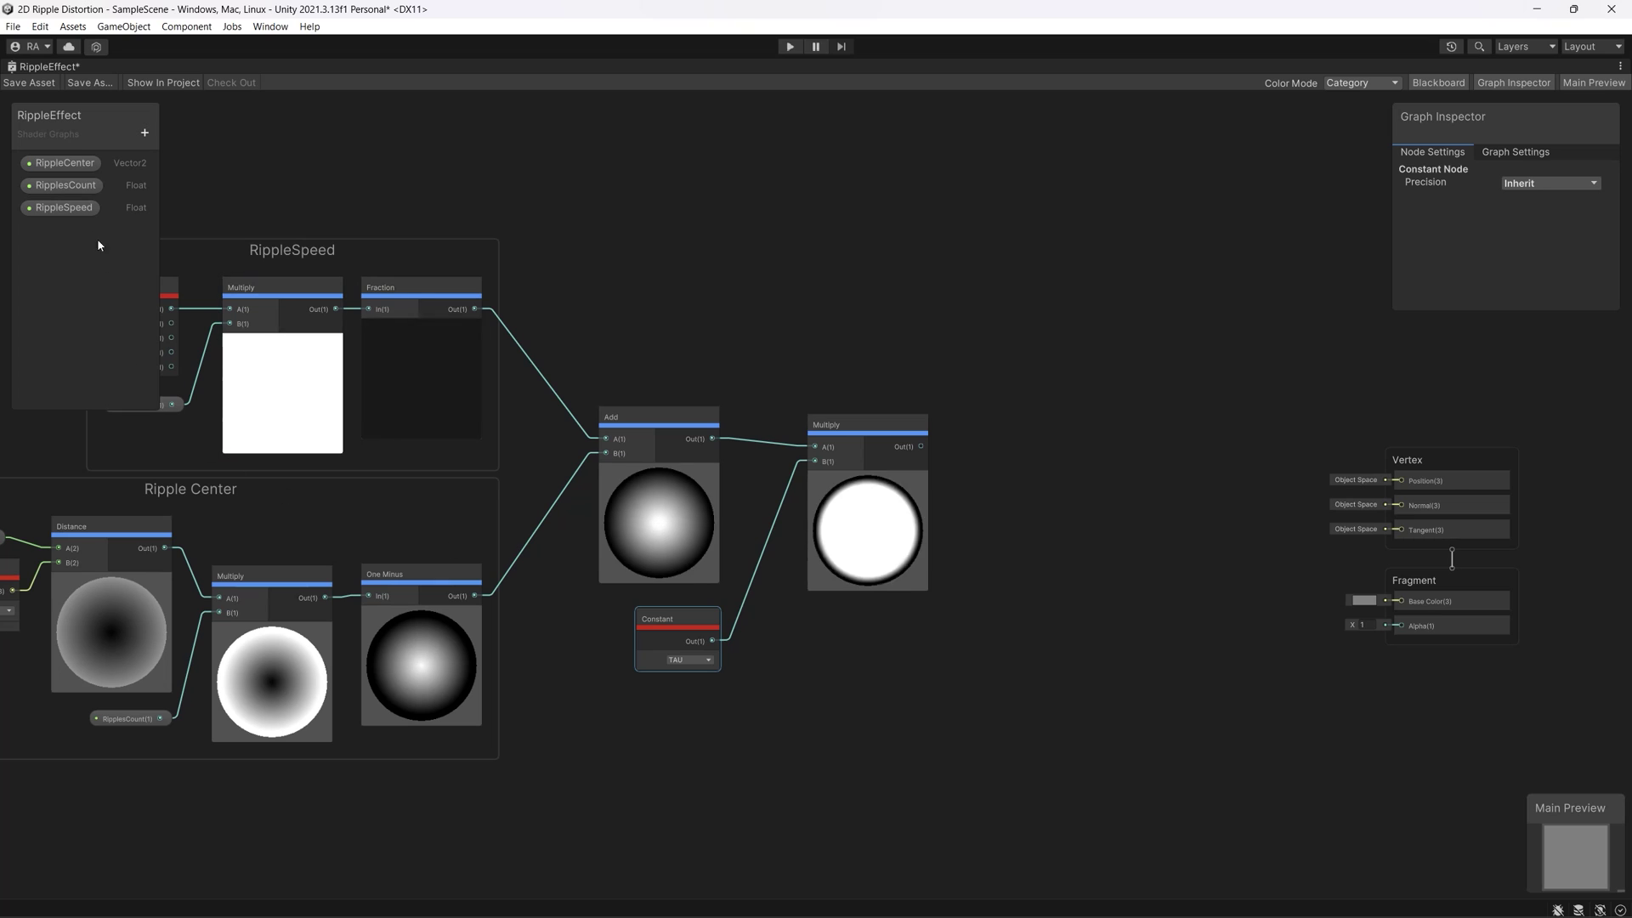
Change the RipplesCount property's default value to 4
{"action": "left_click", "coordinate": [66, 186]}
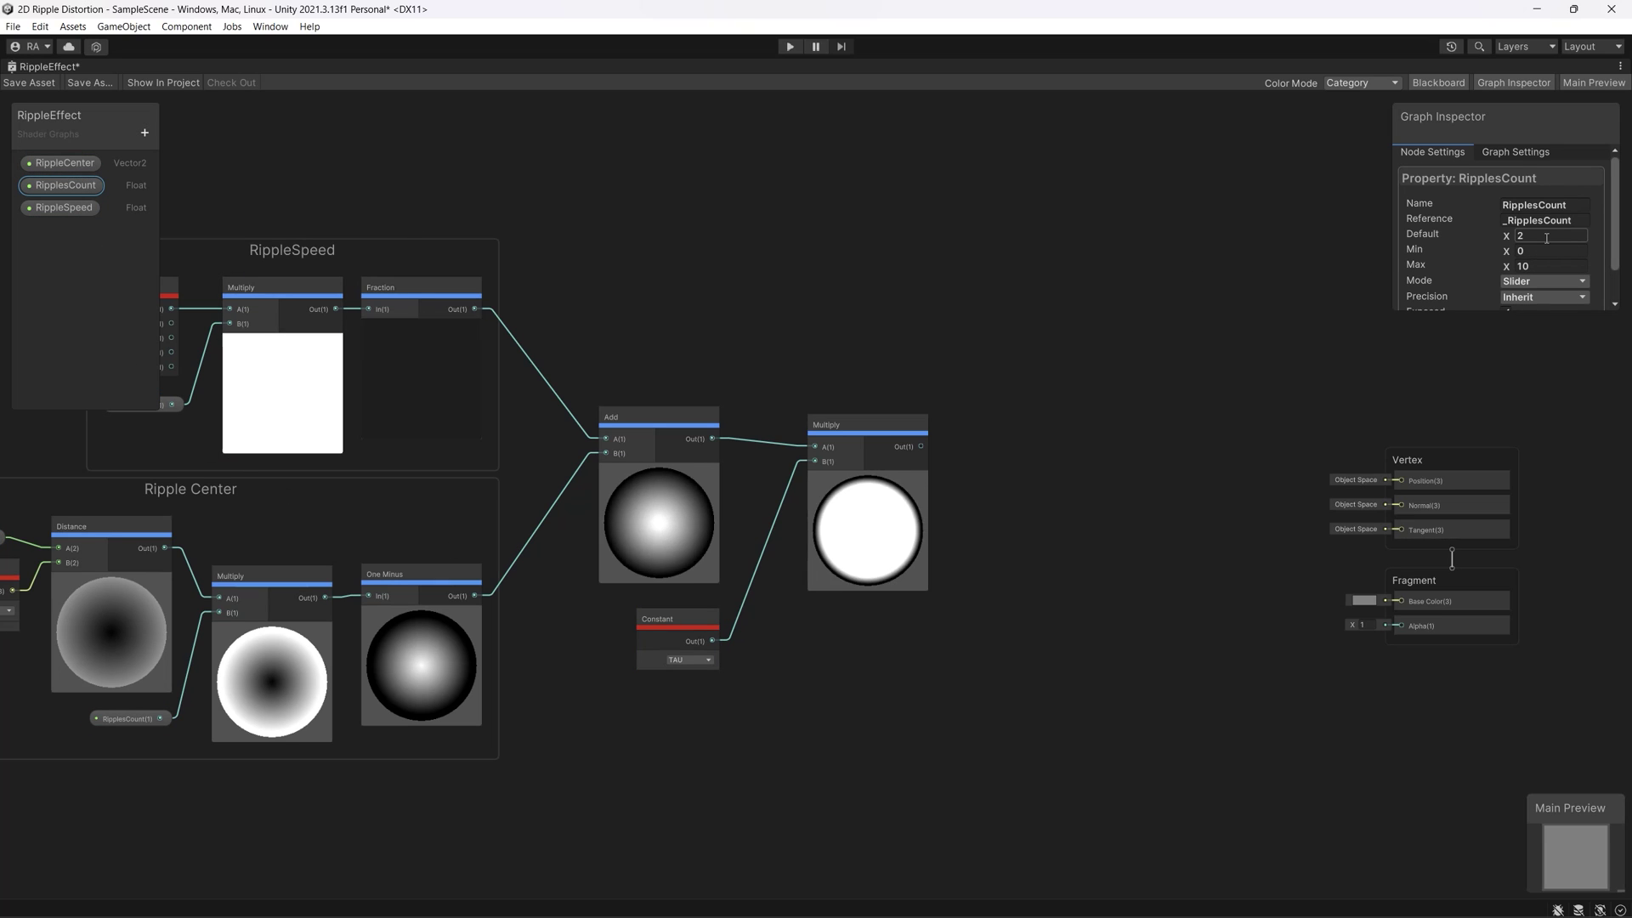
{"action": "type", "text": "5"}
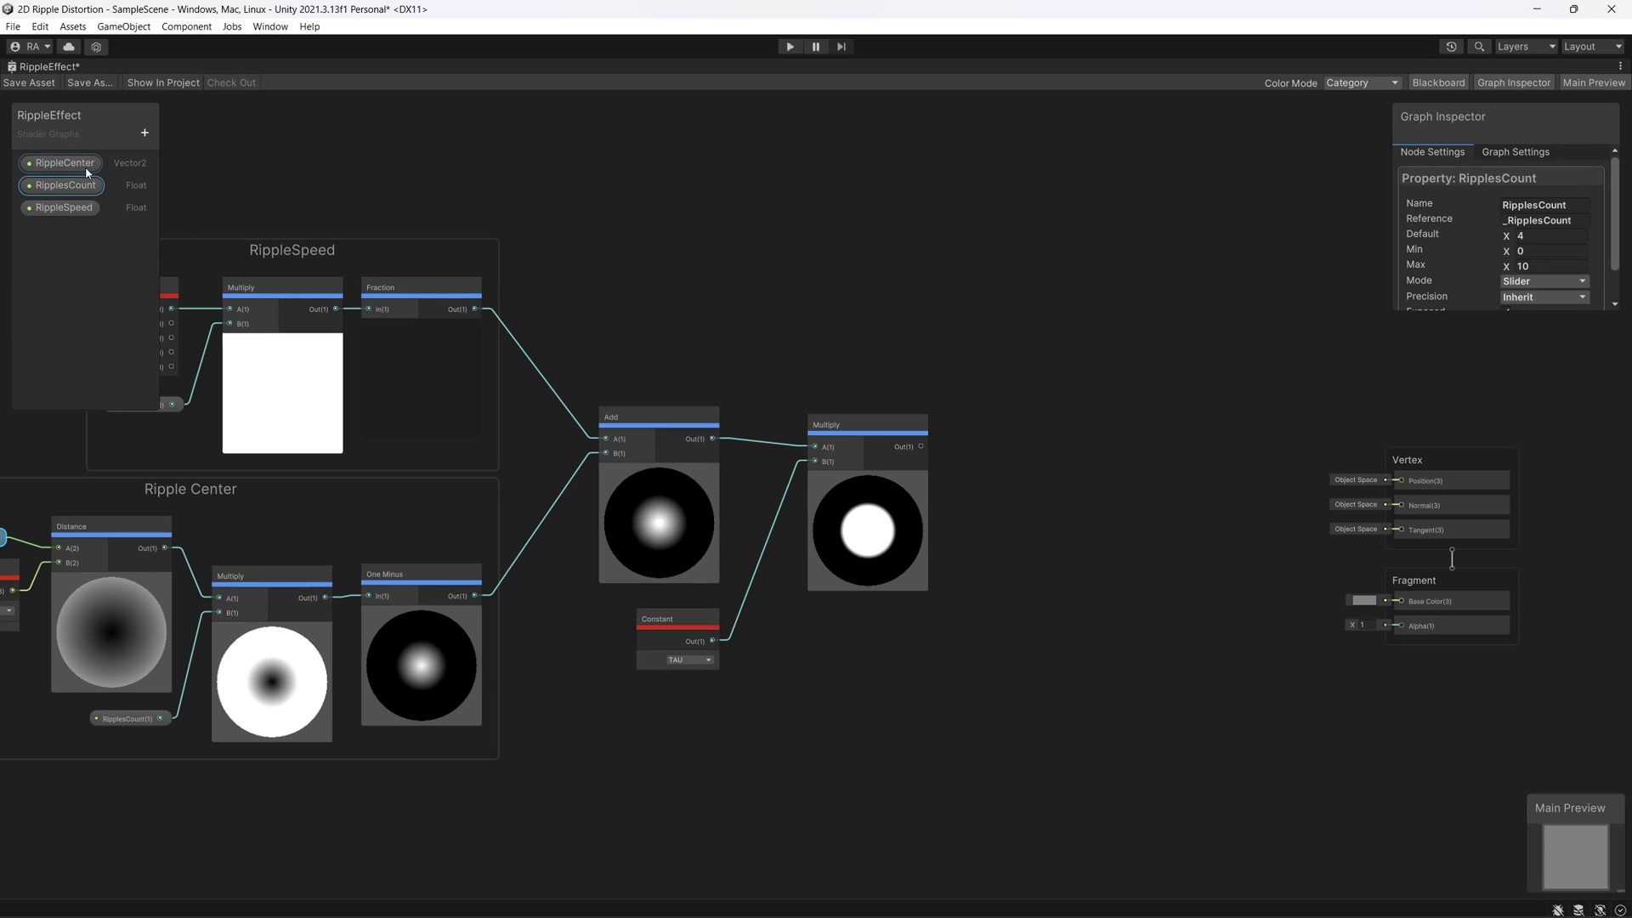
Add a Sine node fed by the TAU Multiply output, previewing concentric rings
{"action": "left_click_drag", "start_coordinate": [841, 572], "coordinate": [799, 567]}
{"action": "right_click", "coordinate": [921, 612]}
{"action": "left_click", "coordinate": [950, 623]}
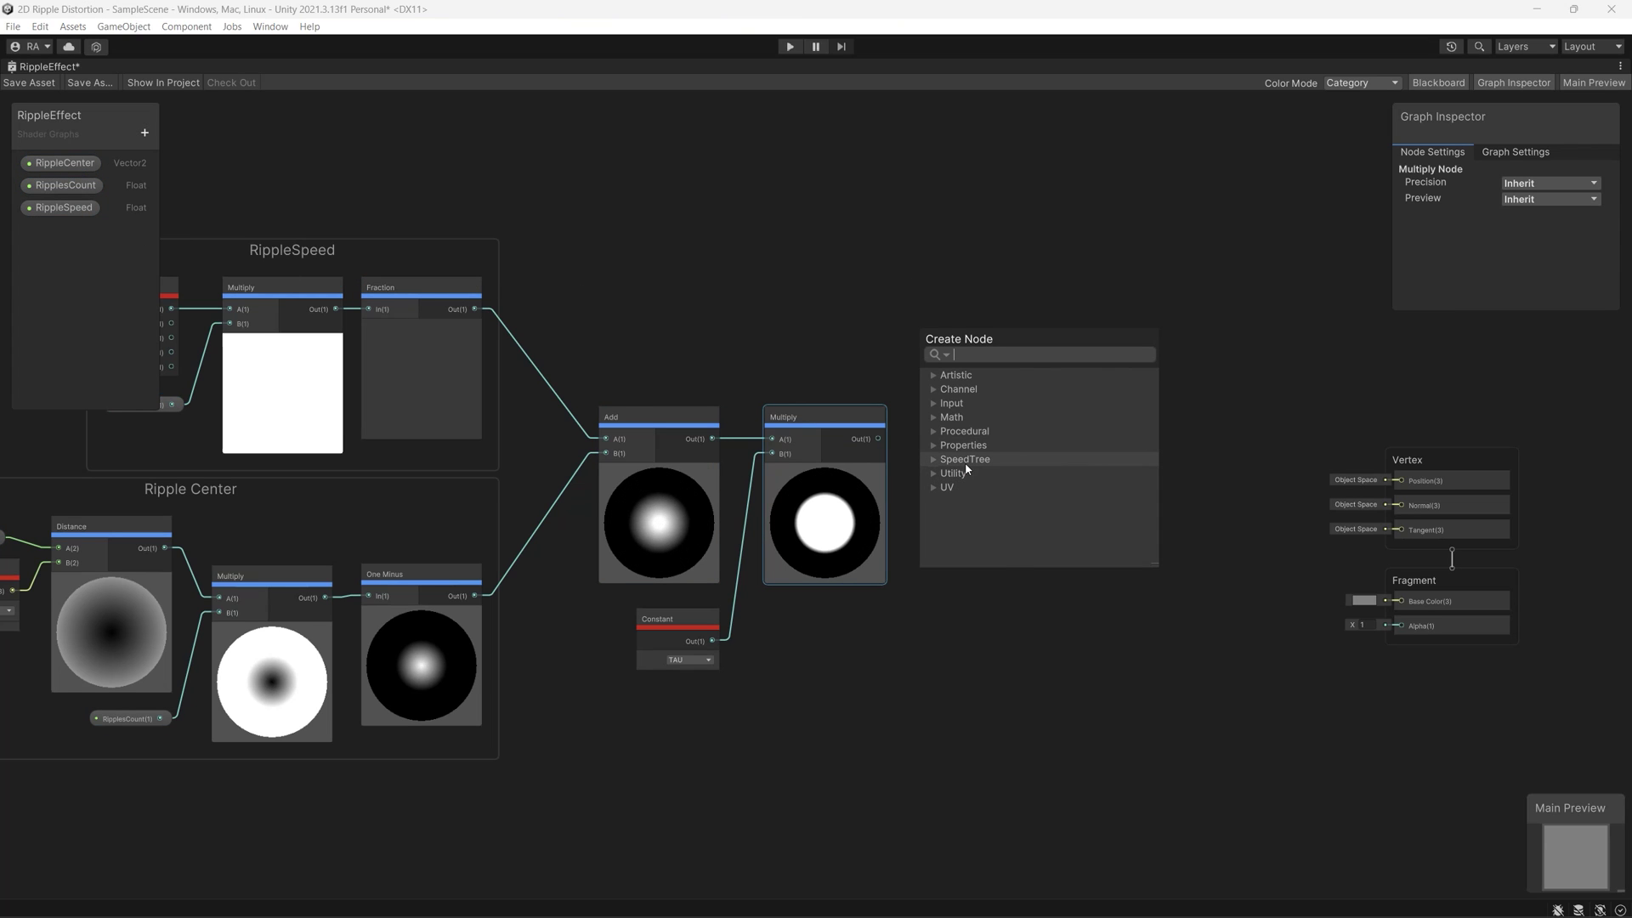
{"action": "type", "text": "sine"}
{"action": "key", "text": "Return"}
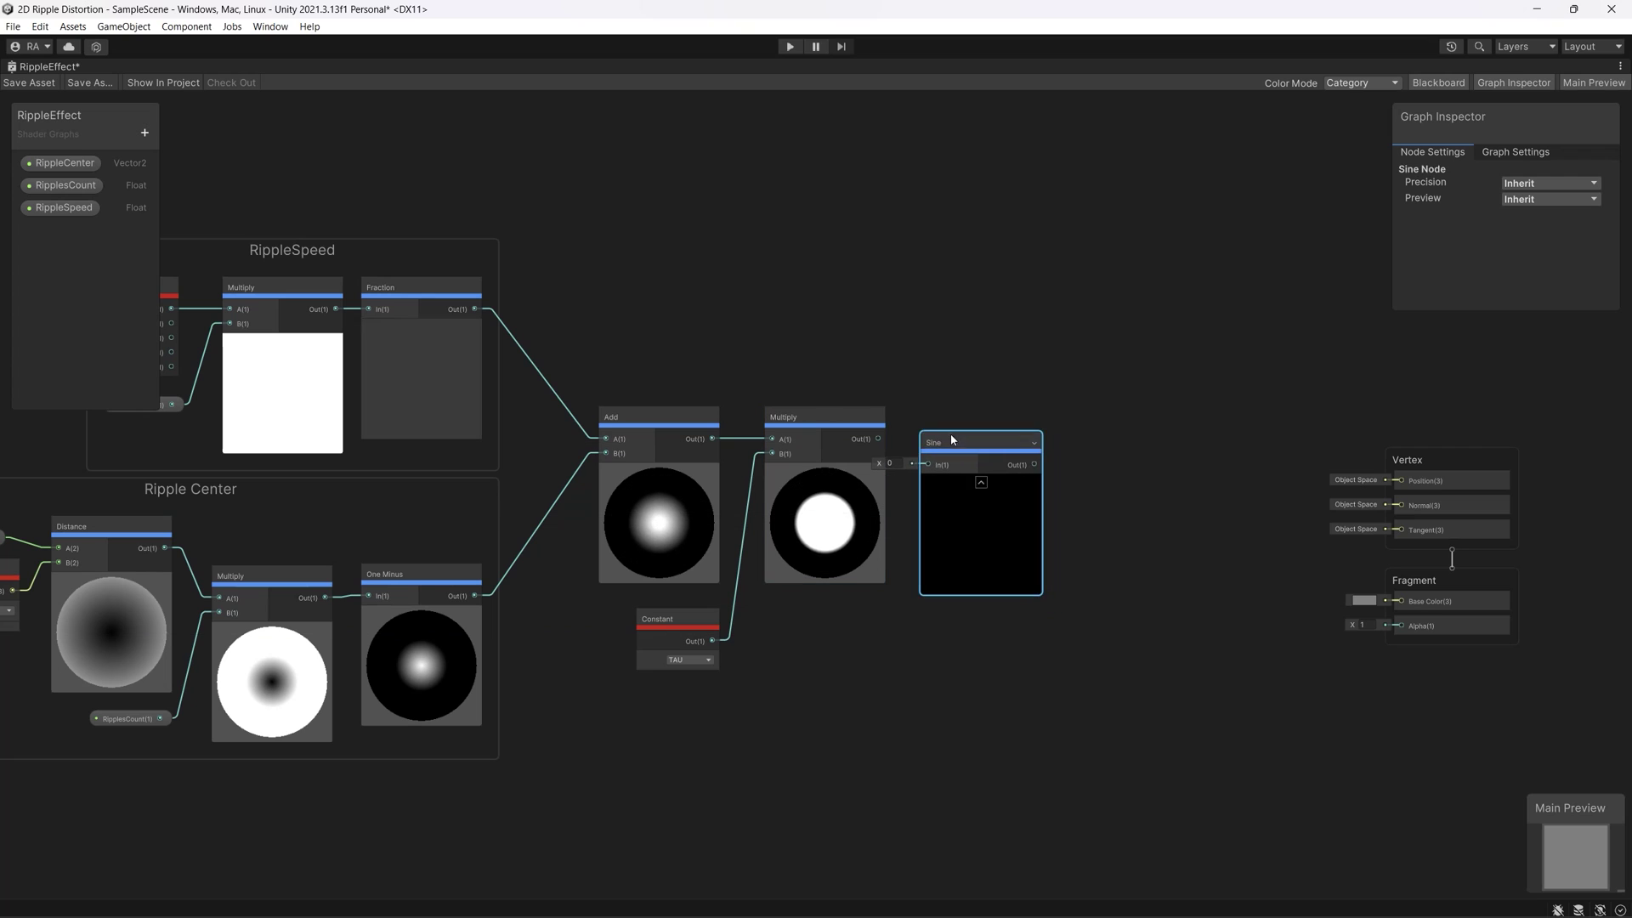
{"action": "mouse_move", "coordinate": [907, 463]}
{"action": "left_mouse_down"}
{"action": "mouse_move", "coordinate": [927, 464]}
{"action": "mouse_move", "coordinate": [930, 424]}
{"action": "left_mouse_up"}
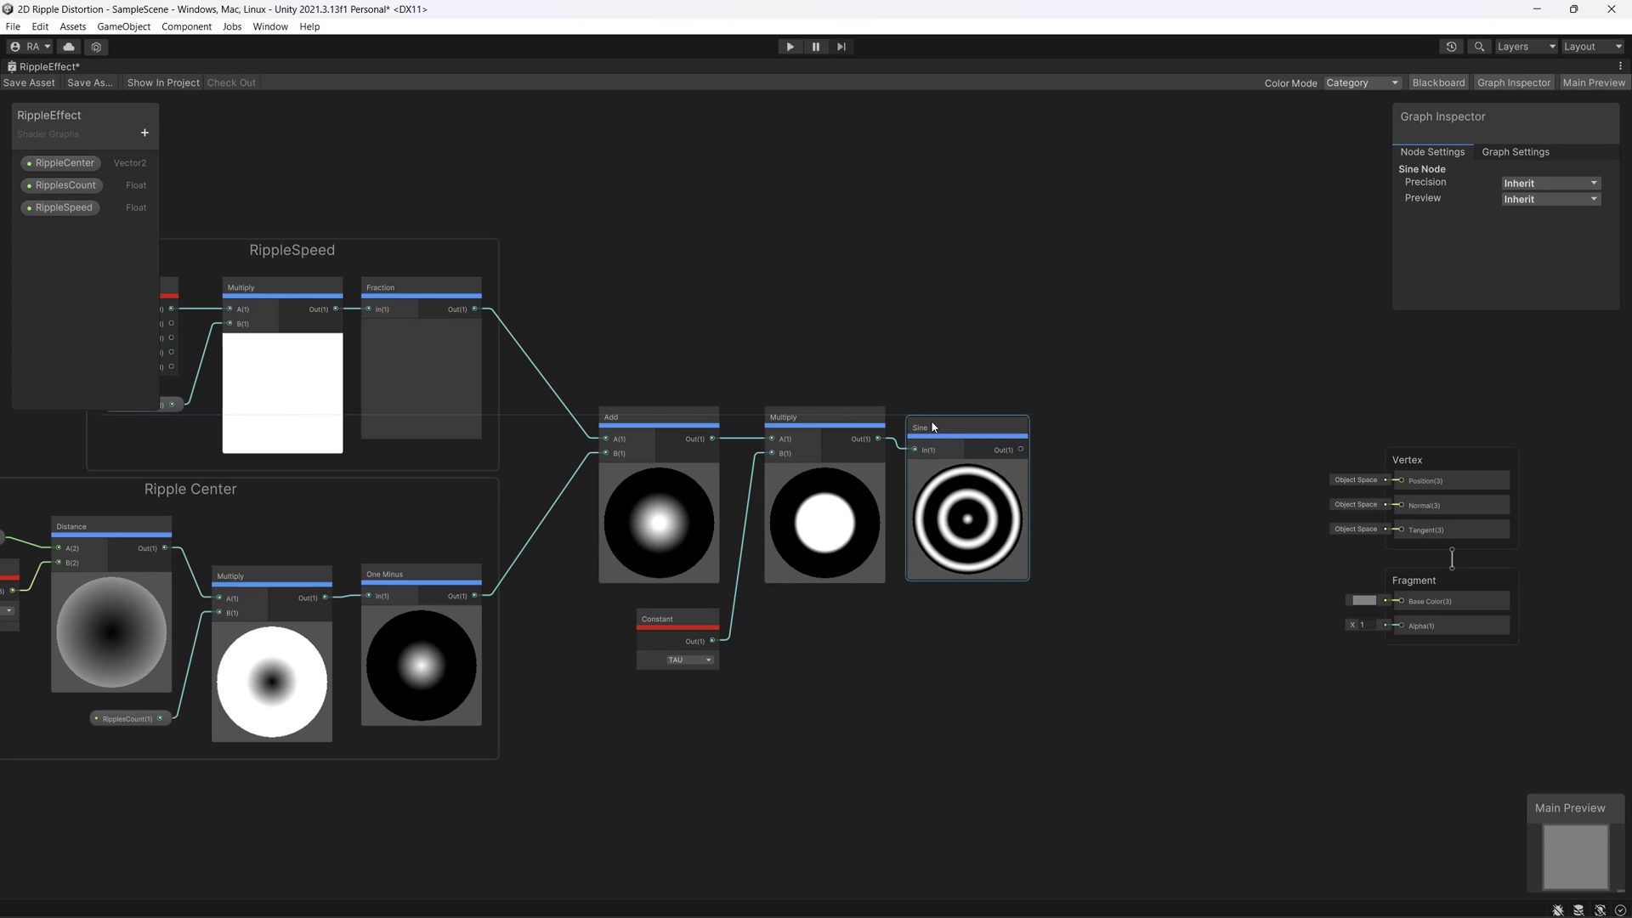
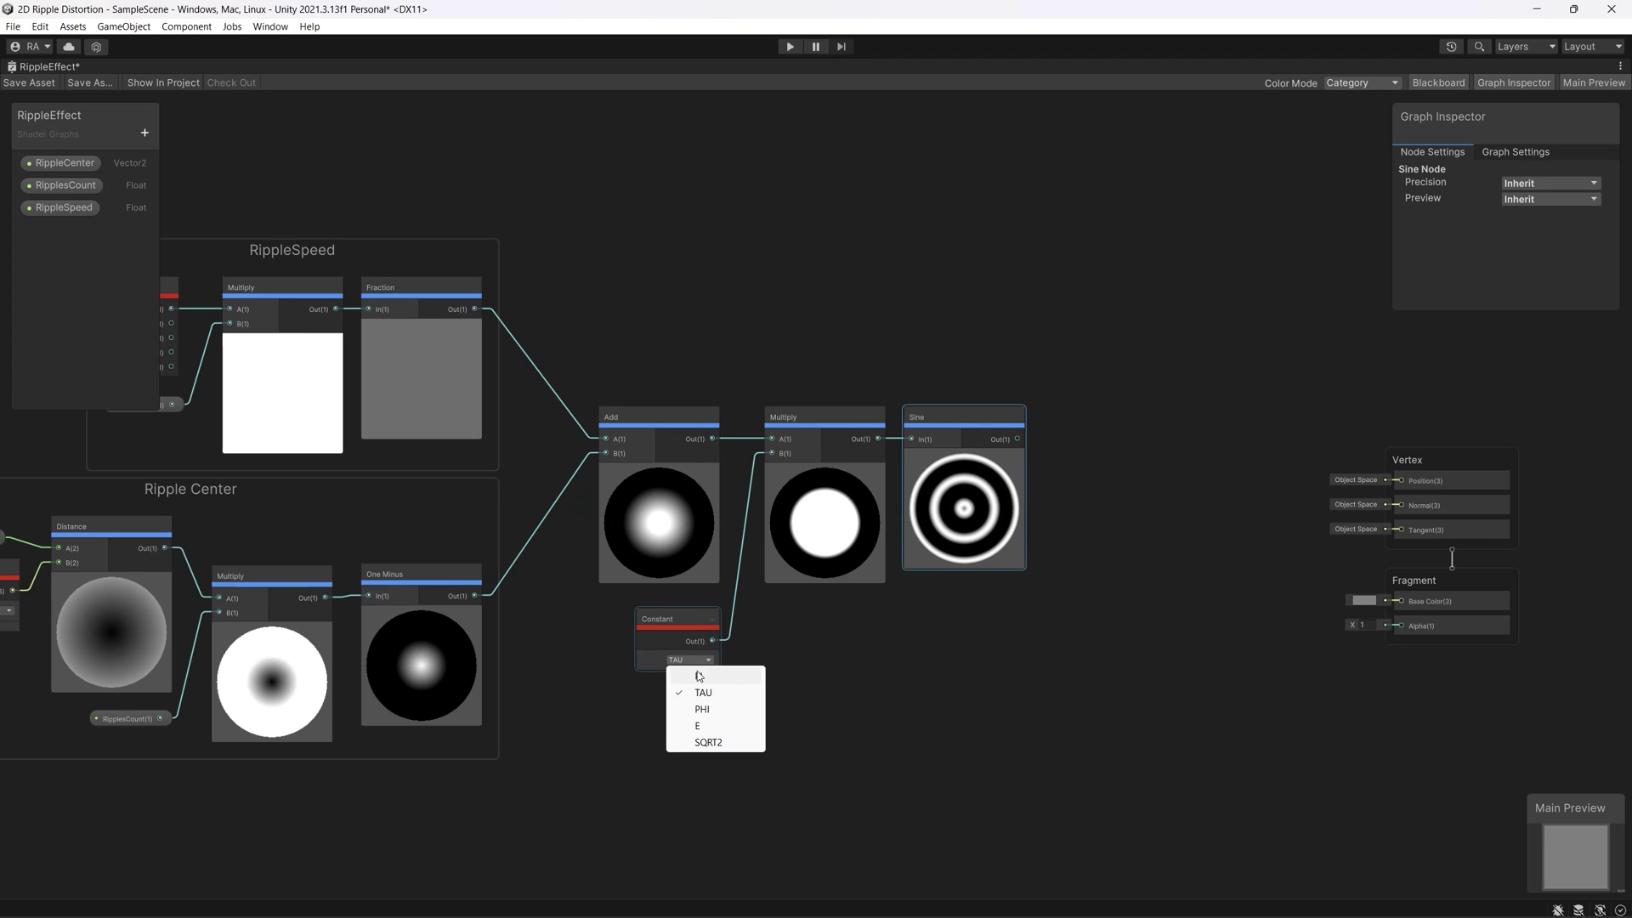
Try PI on the Constant, revert to TAU, and add a Multiply node beside Sine
{"action": "left_click", "coordinate": [699, 676]}
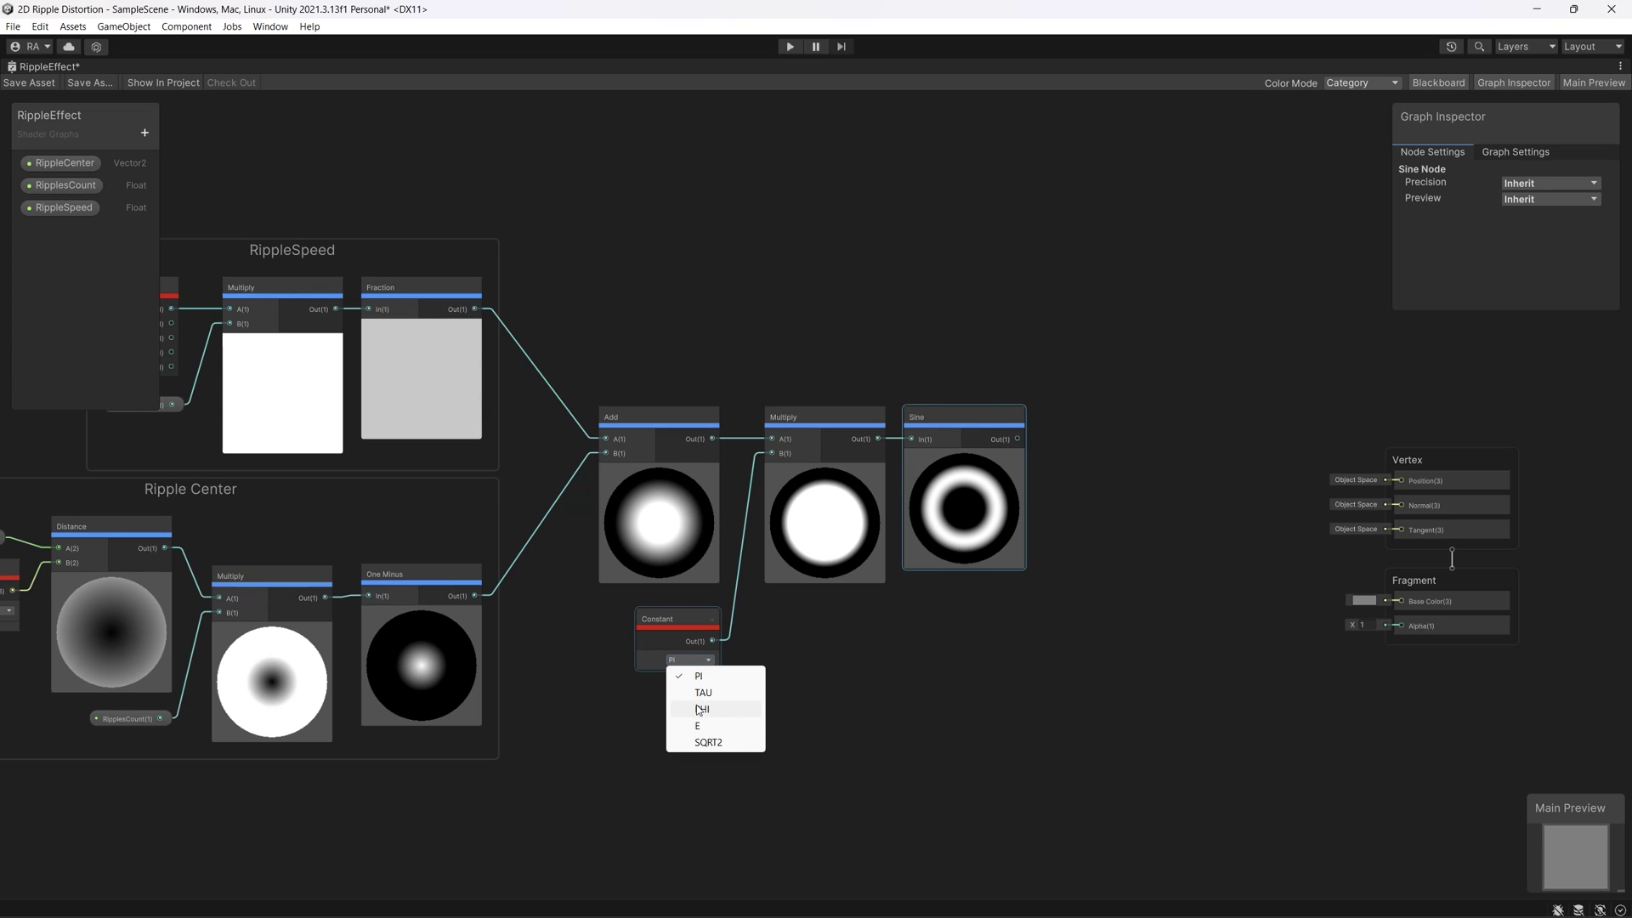
{"action": "left_click", "coordinate": [700, 694]}
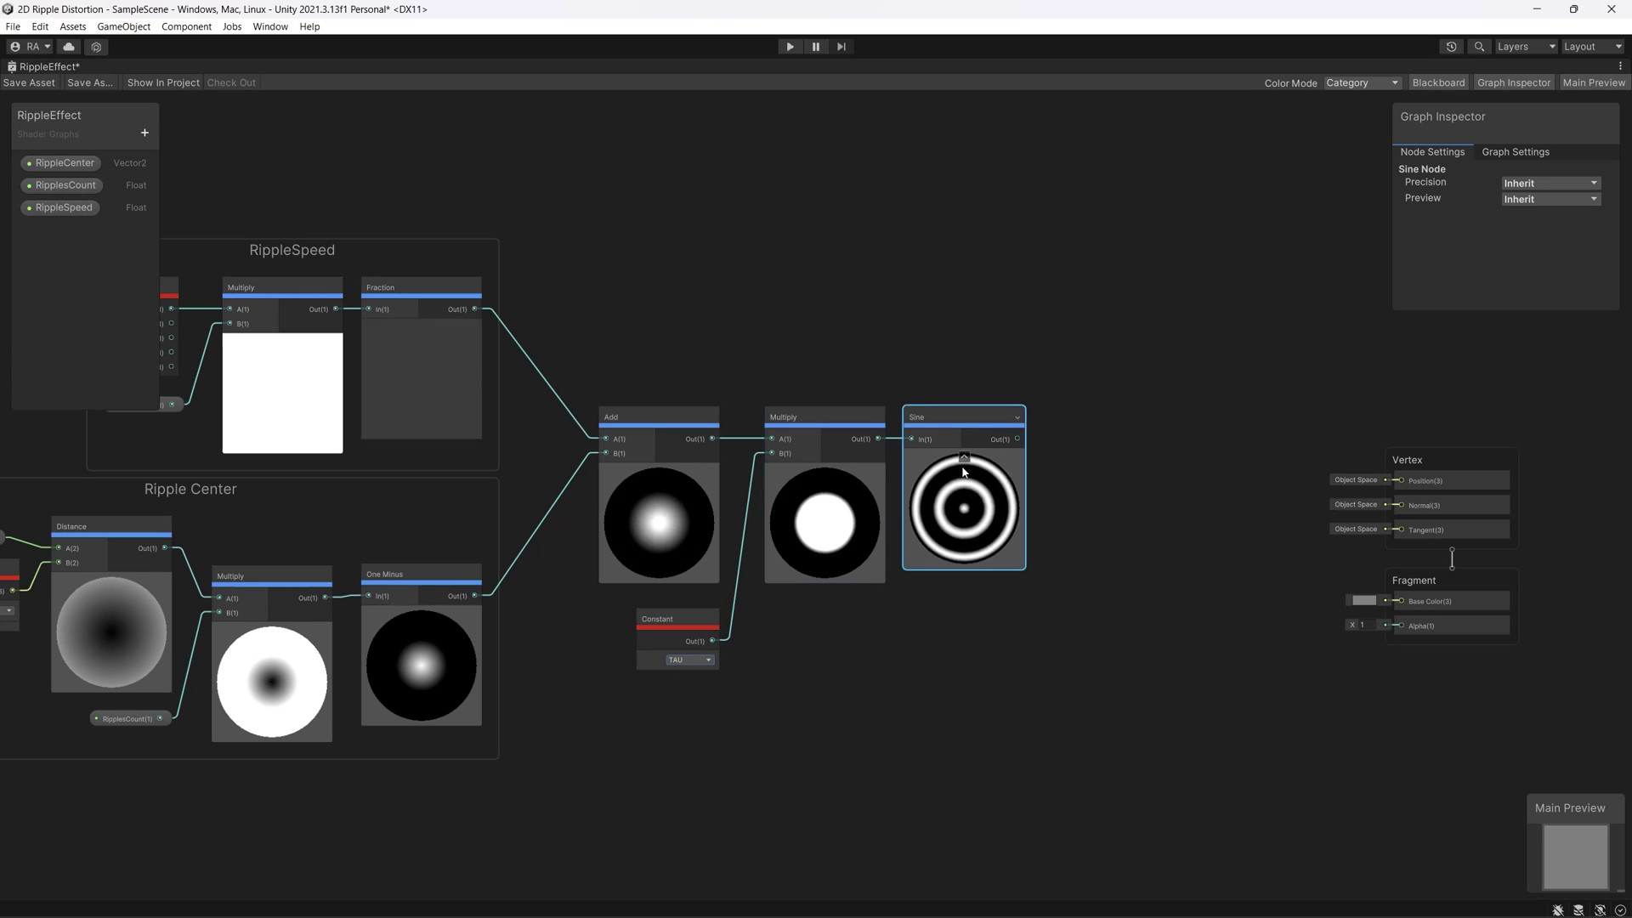
{"action": "right_click", "coordinate": [1044, 487]}
{"action": "left_click", "coordinate": [1084, 499]}
{"action": "type", "text": "multiply"}
{"action": "key", "text": "Return"}
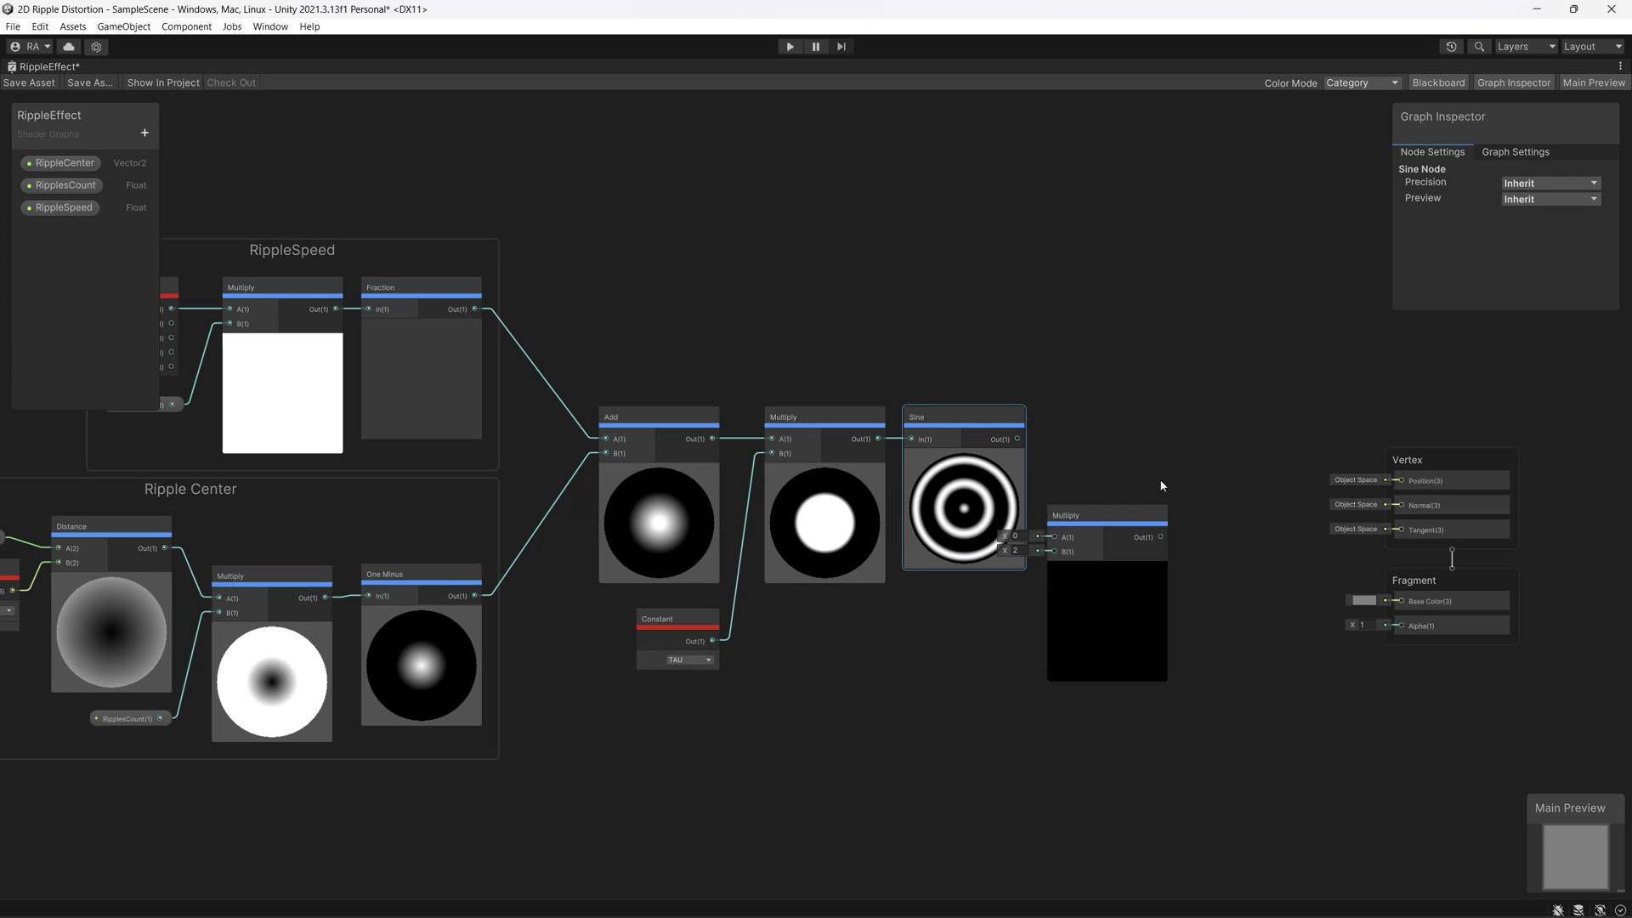
{"action": "left_click_drag", "start_coordinate": [1084, 517], "coordinate": [1105, 418]}
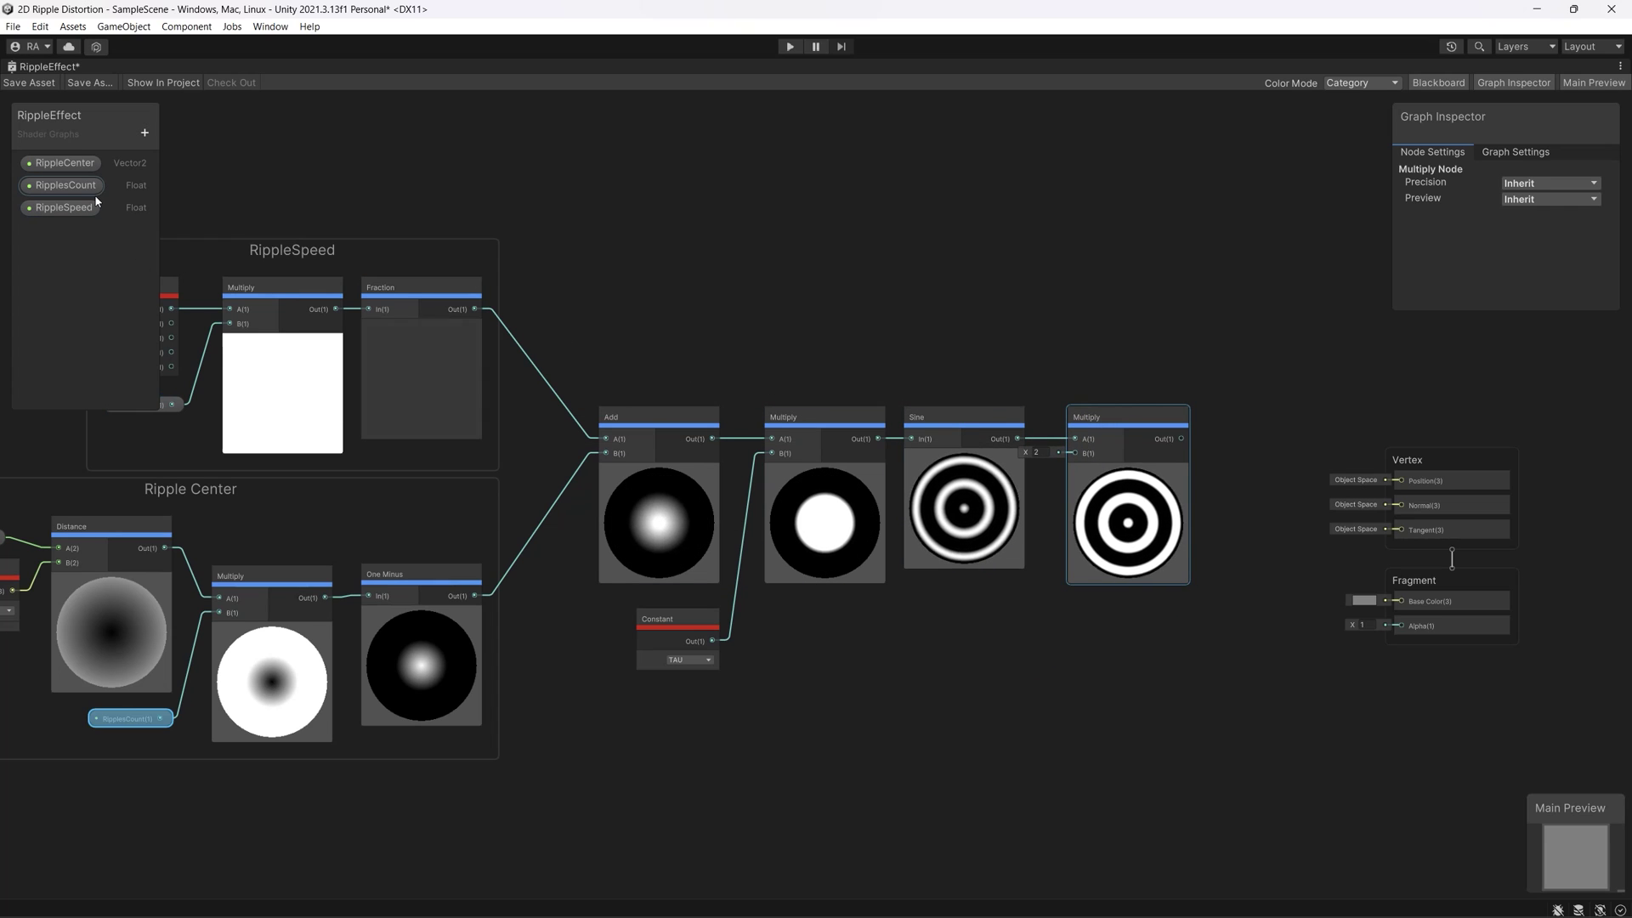
Add a RippleStrength float slider property and wire it into the Multiply B input
{"action": "left_click", "coordinate": [145, 134]}
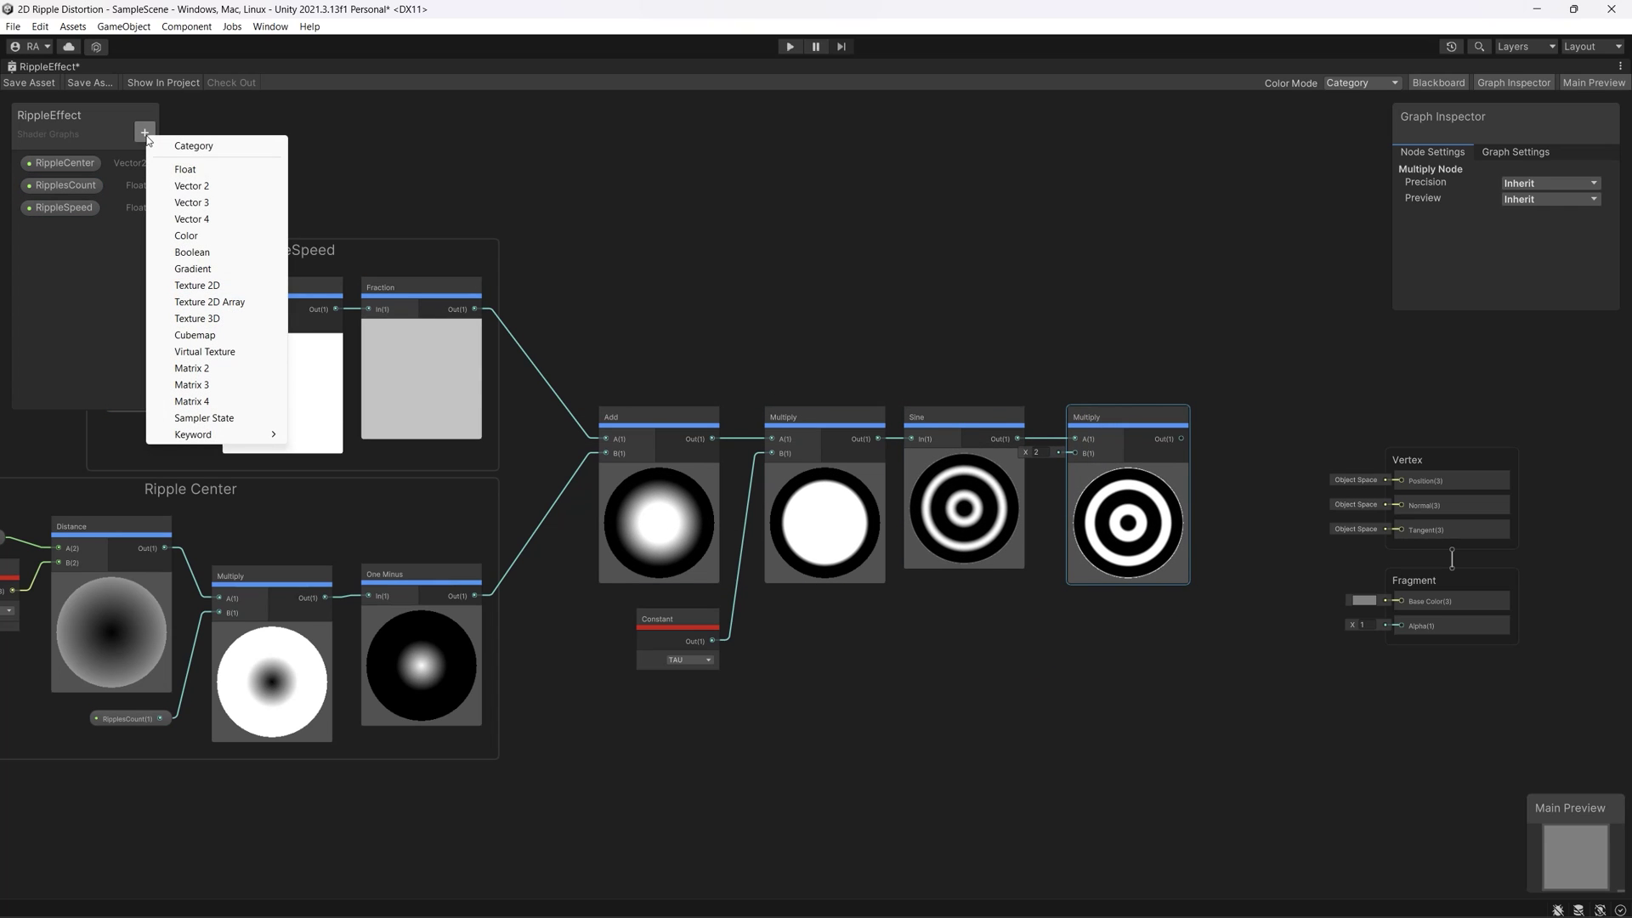
{"action": "left_click", "coordinate": [185, 170]}
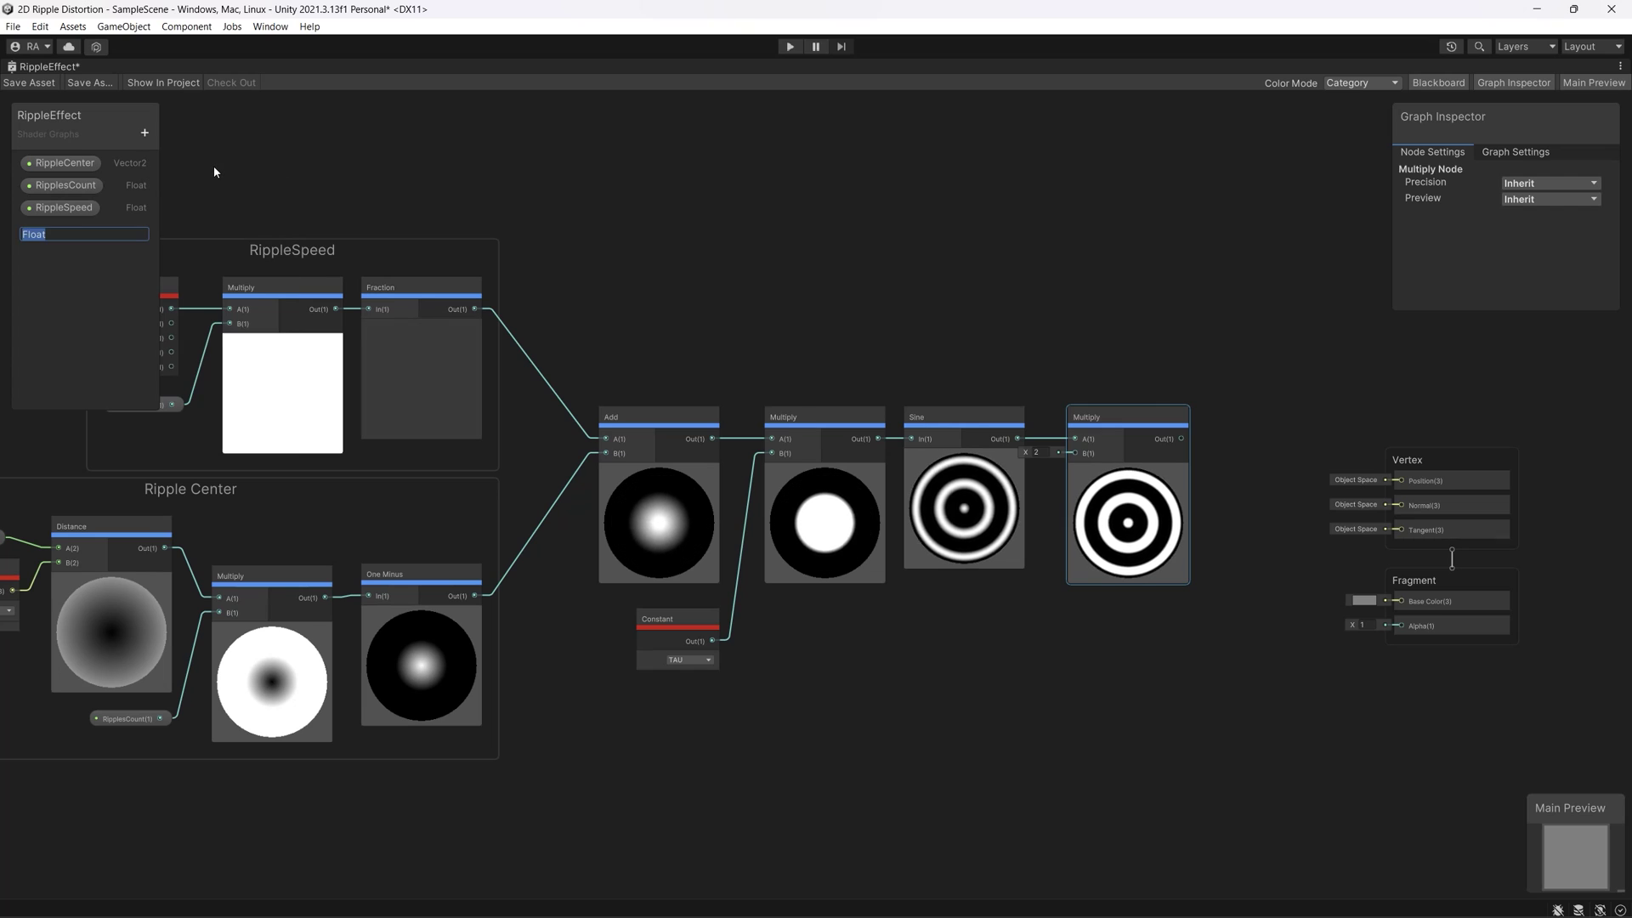
{"action": "type", "text": "RippleStrength"}
{"action": "key", "text": "Return"}
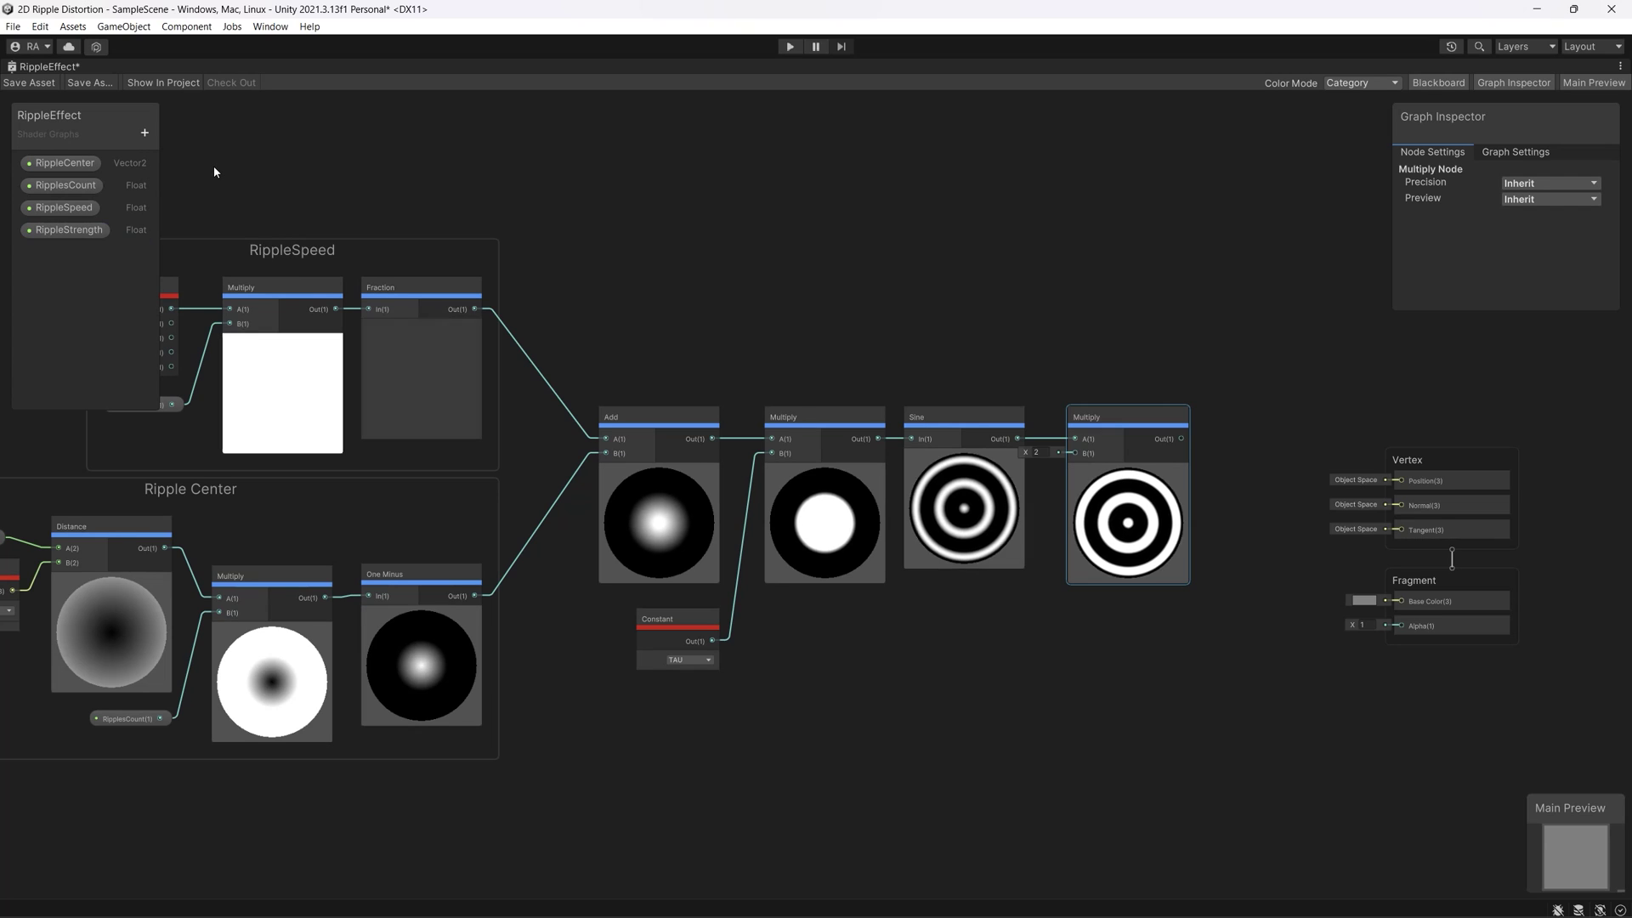
{"action": "left_click", "coordinate": [137, 231]}
{"action": "left_click_drag", "start_coordinate": [1020, 629], "coordinate": [977, 619]}
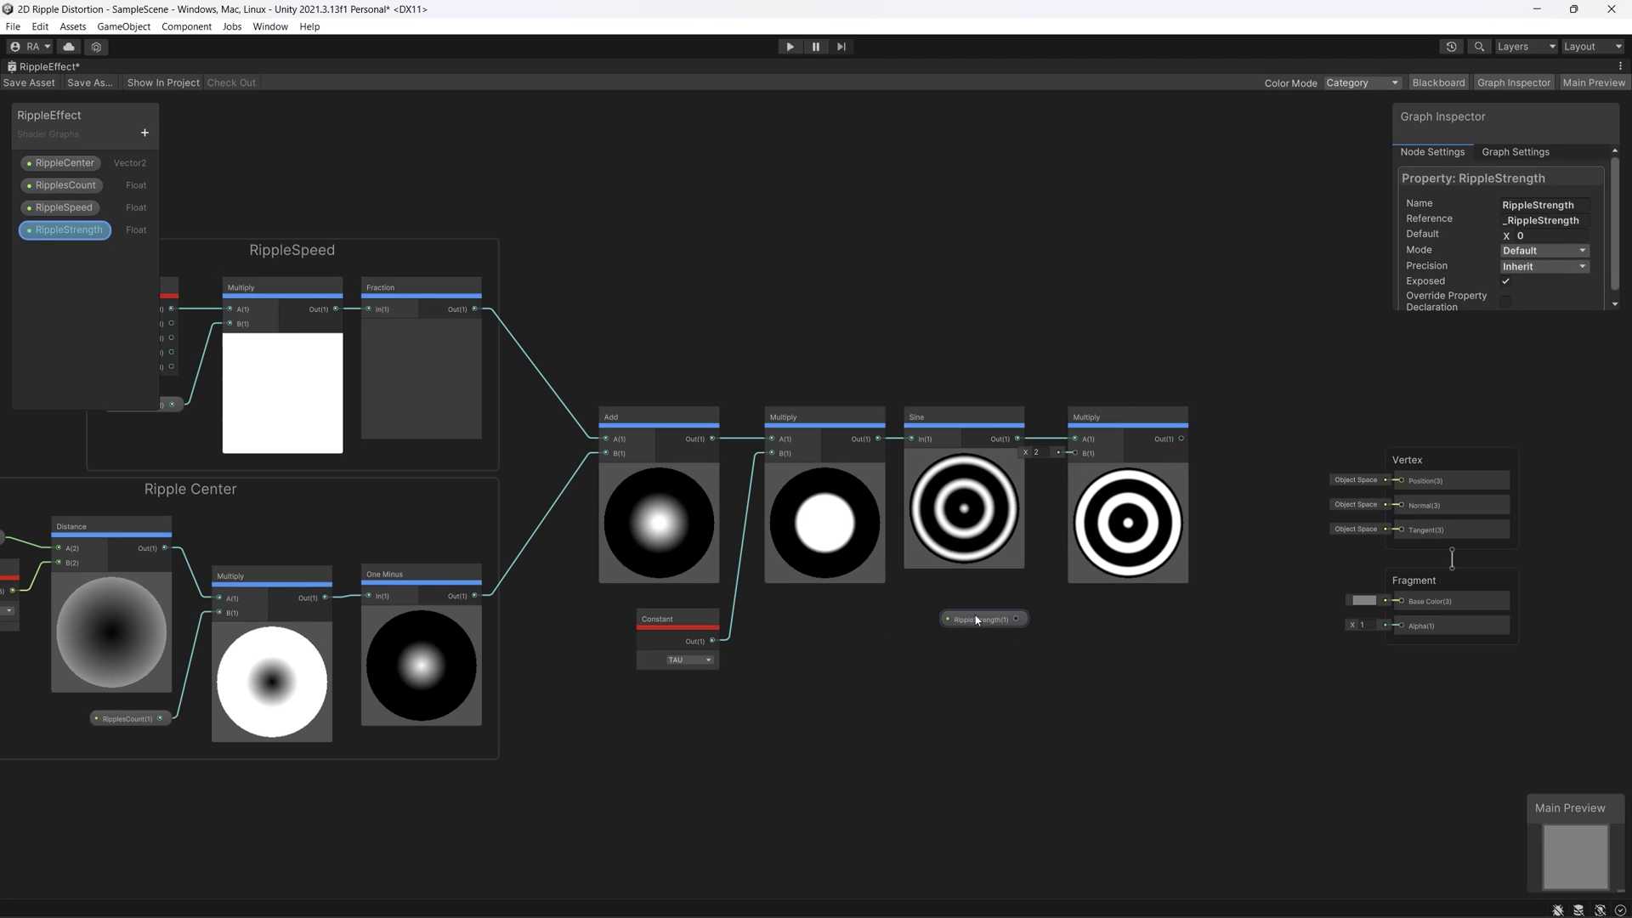
{"action": "left_click", "coordinate": [1013, 620]}
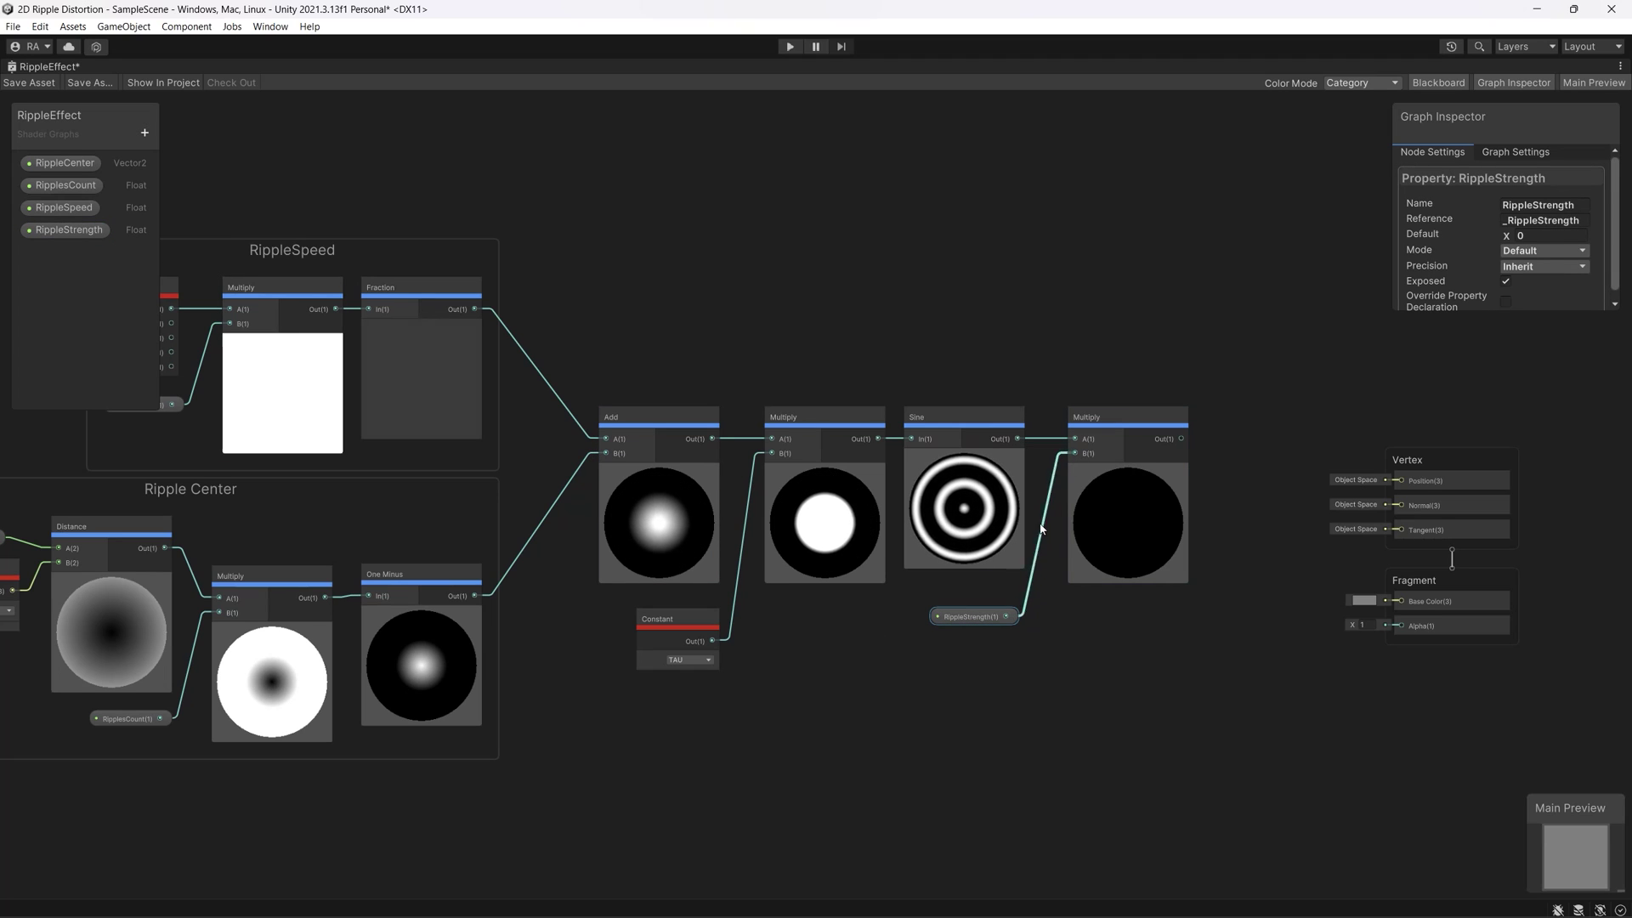
{"action": "left_click_drag", "start_coordinate": [1069, 505], "coordinate": [1082, 555]}
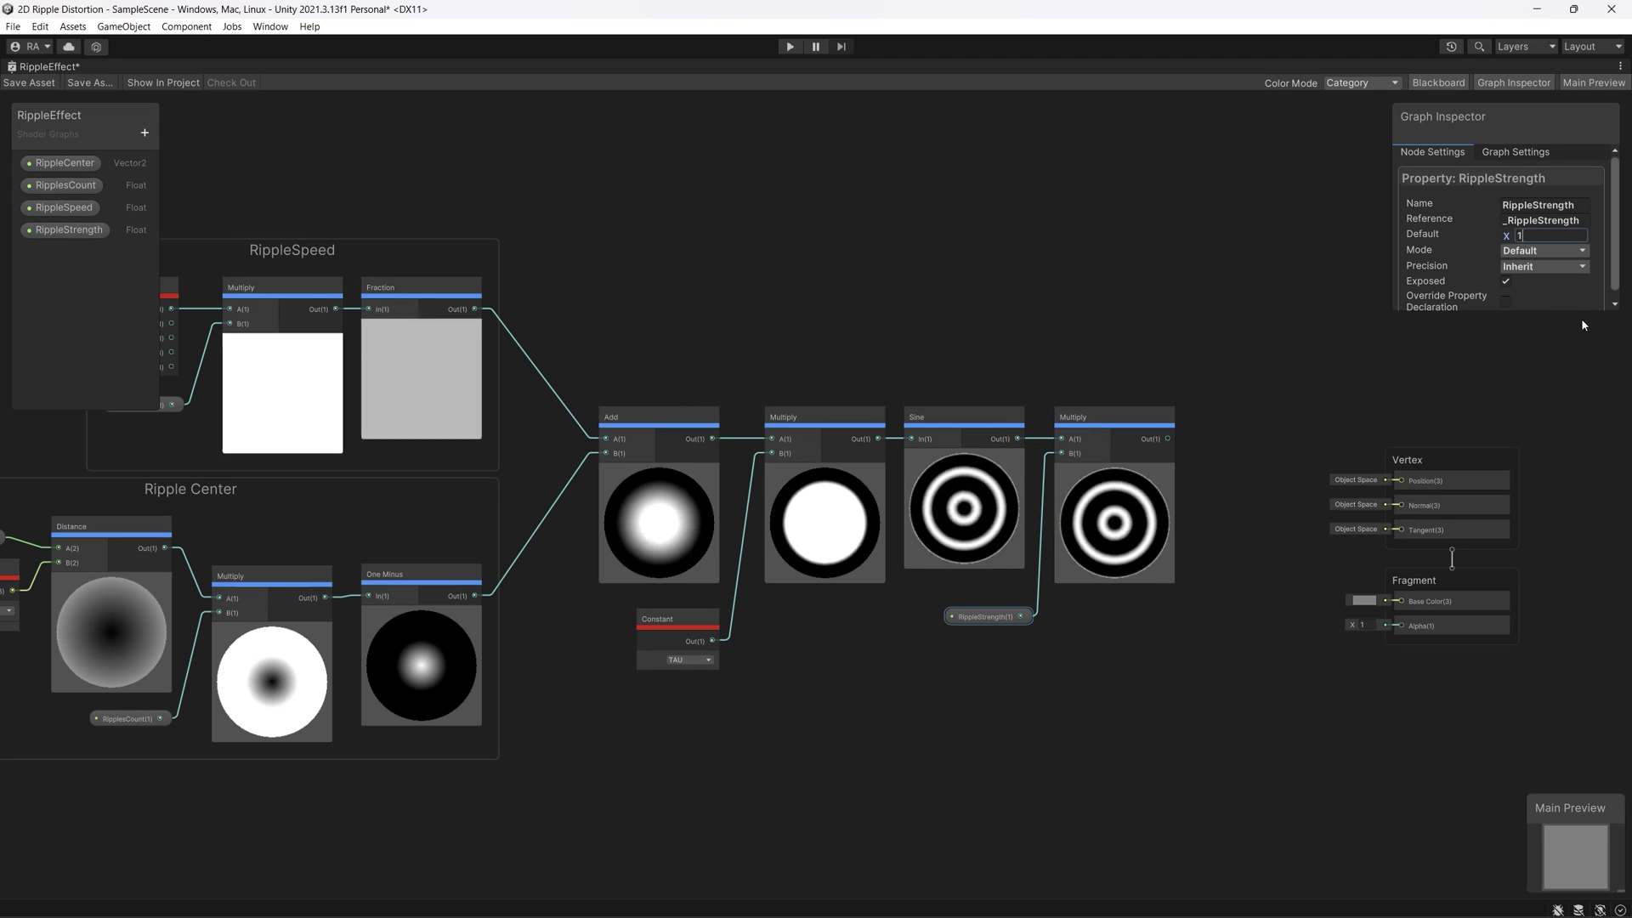
{"action": "left_click", "coordinate": [1545, 249]}
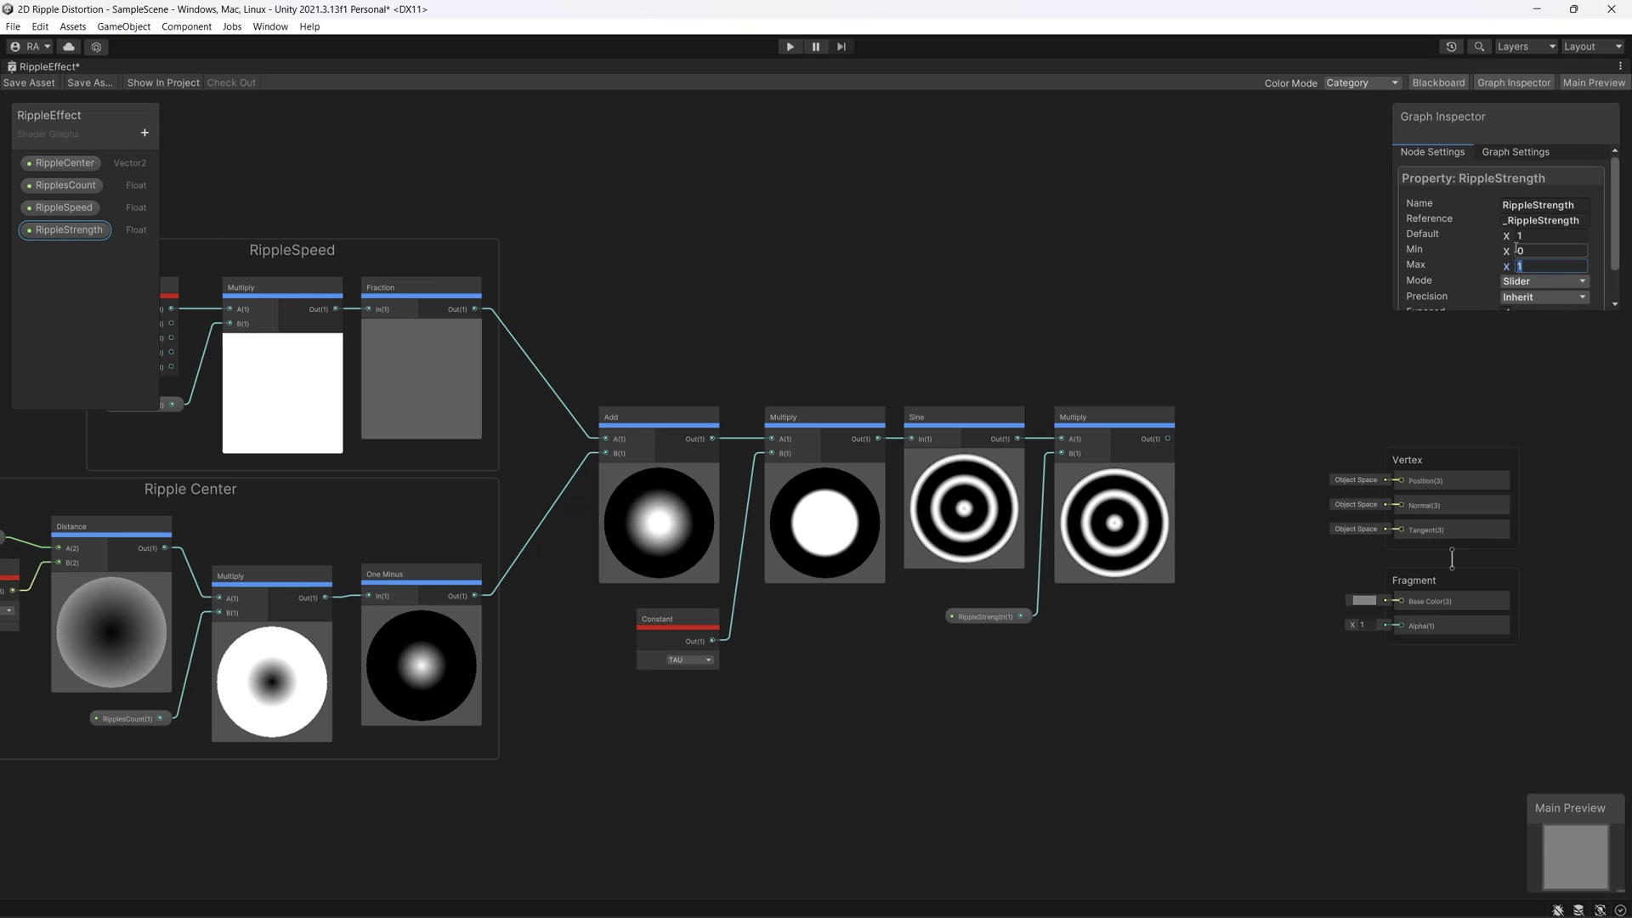
Group the ripple-building nodes with Ctrl+G under a descriptive title
{"action": "left_click_drag", "start_coordinate": [577, 373], "coordinate": [1130, 685]}
{"action": "key", "text": "ctrl+g"}
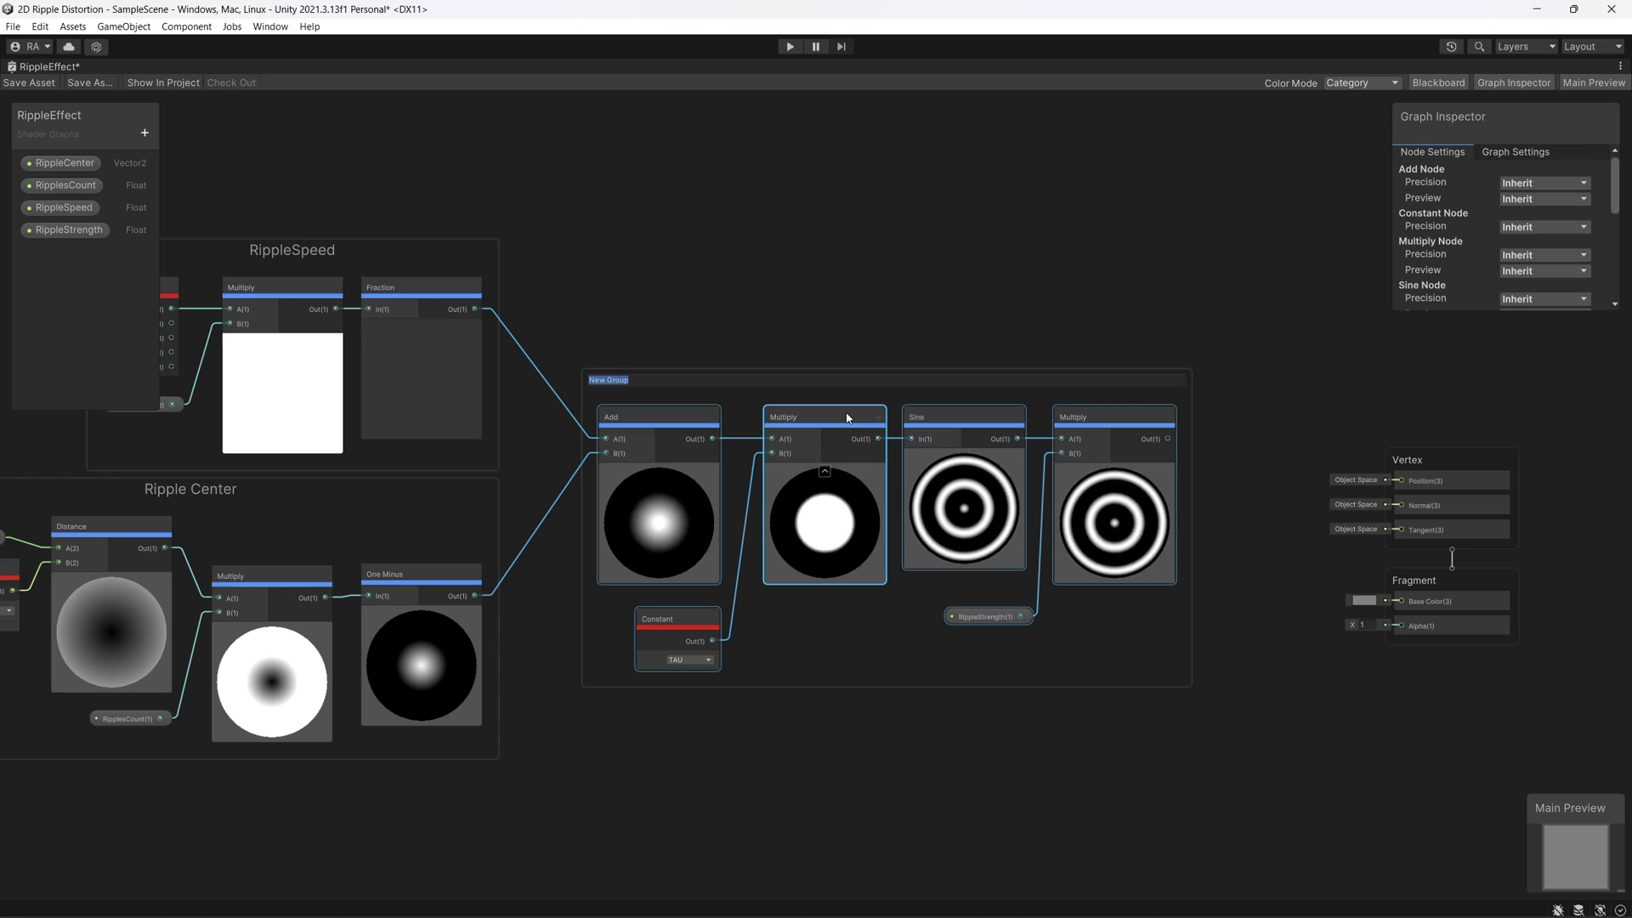
{"action": "type", "text": "Creating the Ripple Using Sine and Constrolling it's Strength"}
{"action": "key", "text": "Return"}
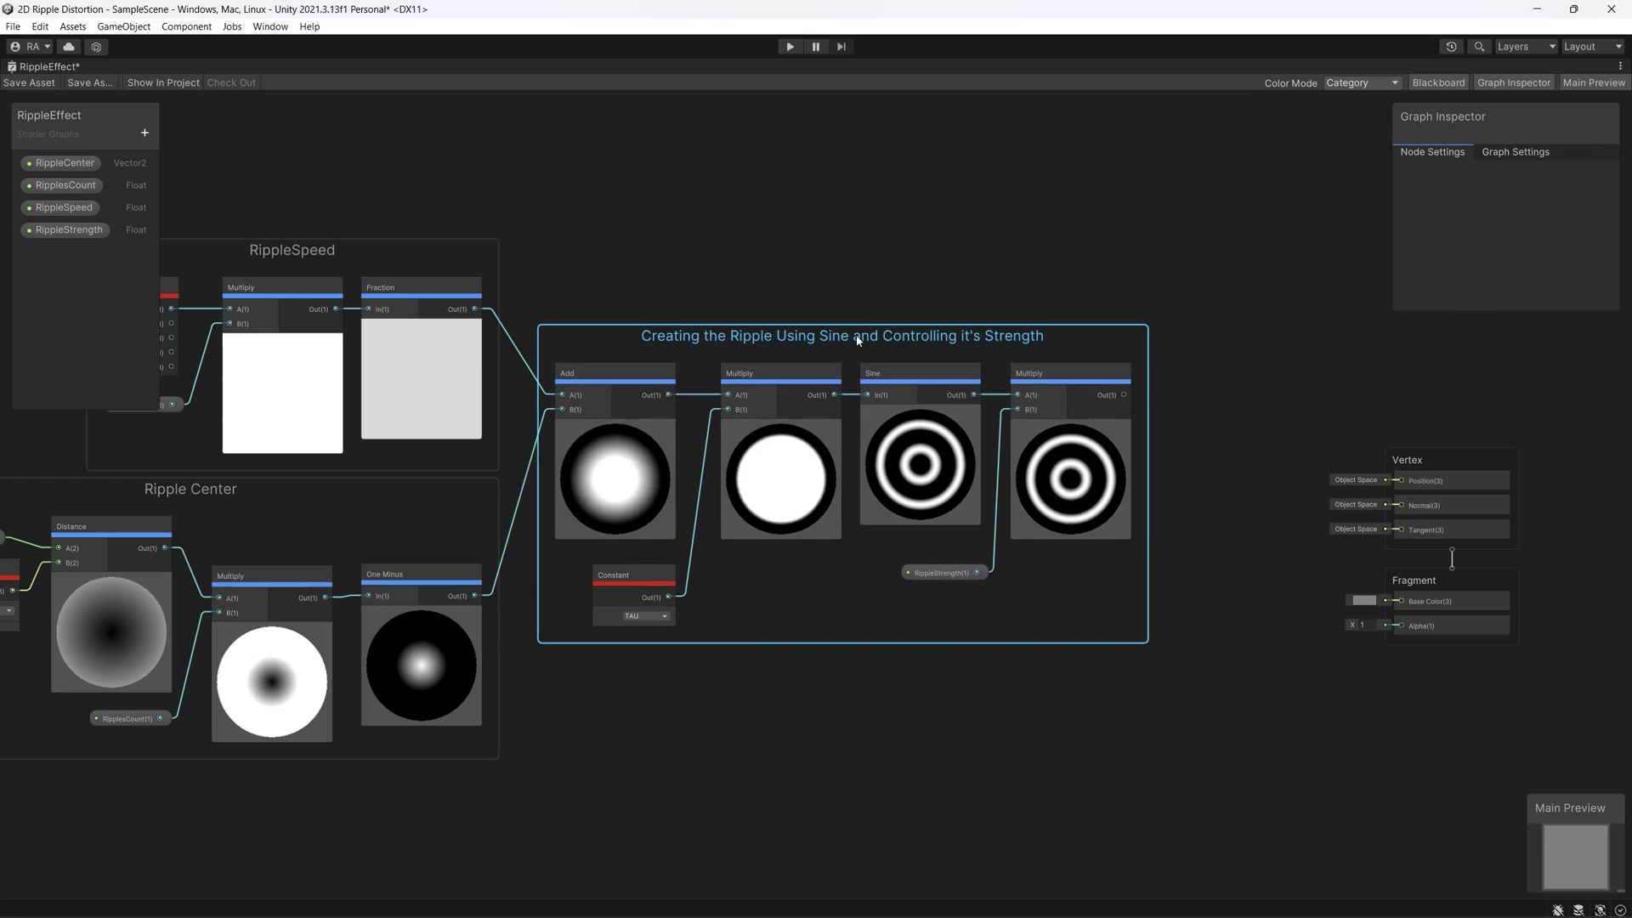
{"action": "scroll", "coordinate": [857, 341], "scroll_direction": "up", "scroll_amount": 2}
Add a Normal From Height node fed by the scaled ripple output
{"action": "right_click", "coordinate": [966, 346]}
{"action": "left_click", "coordinate": [1005, 357]}
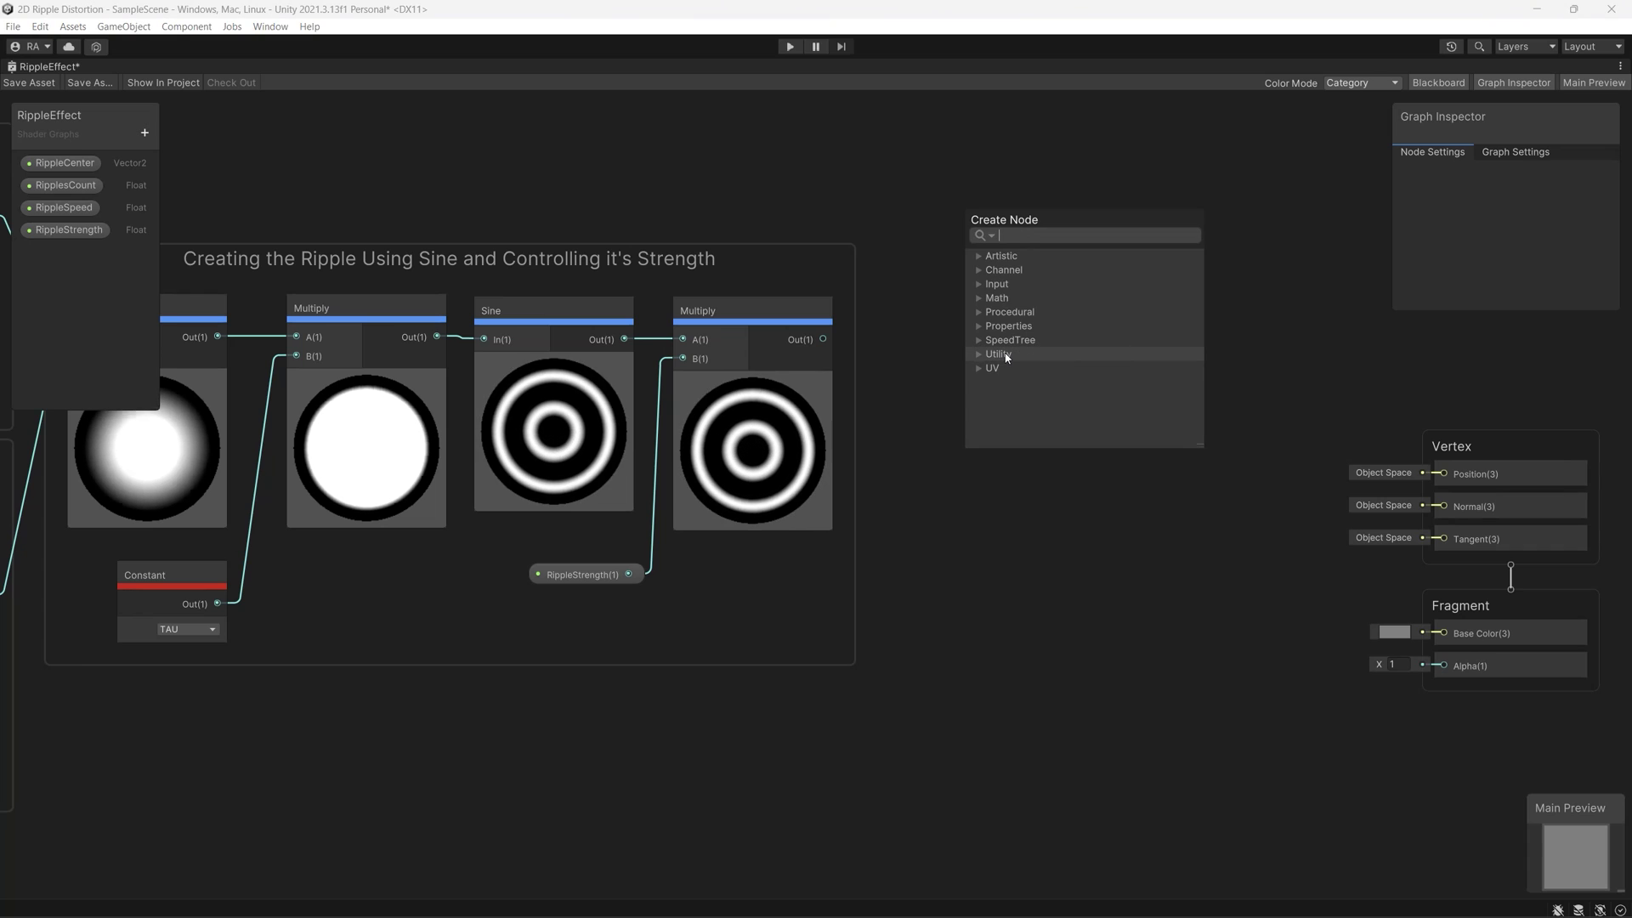
{"action": "type", "text": "normal"}
{"action": "key", "text": "Return"}
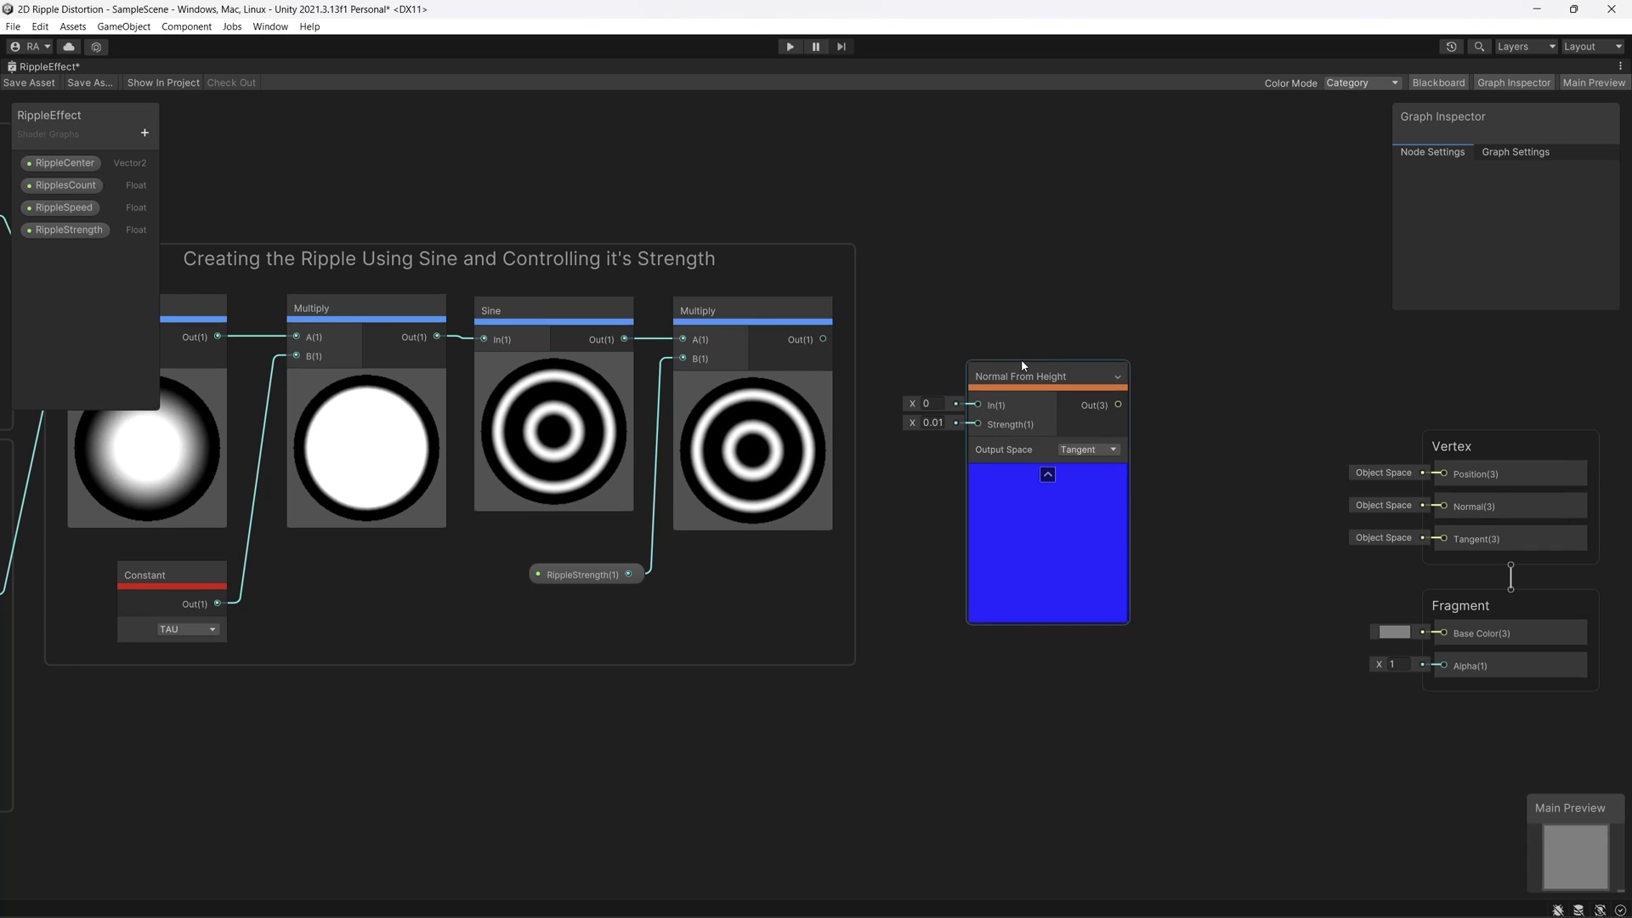
{"action": "mouse_move", "coordinate": [828, 343]}
{"action": "left_mouse_down"}
{"action": "mouse_move", "coordinate": [977, 404]}
{"action": "mouse_move", "coordinate": [949, 315]}
{"action": "left_mouse_up"}
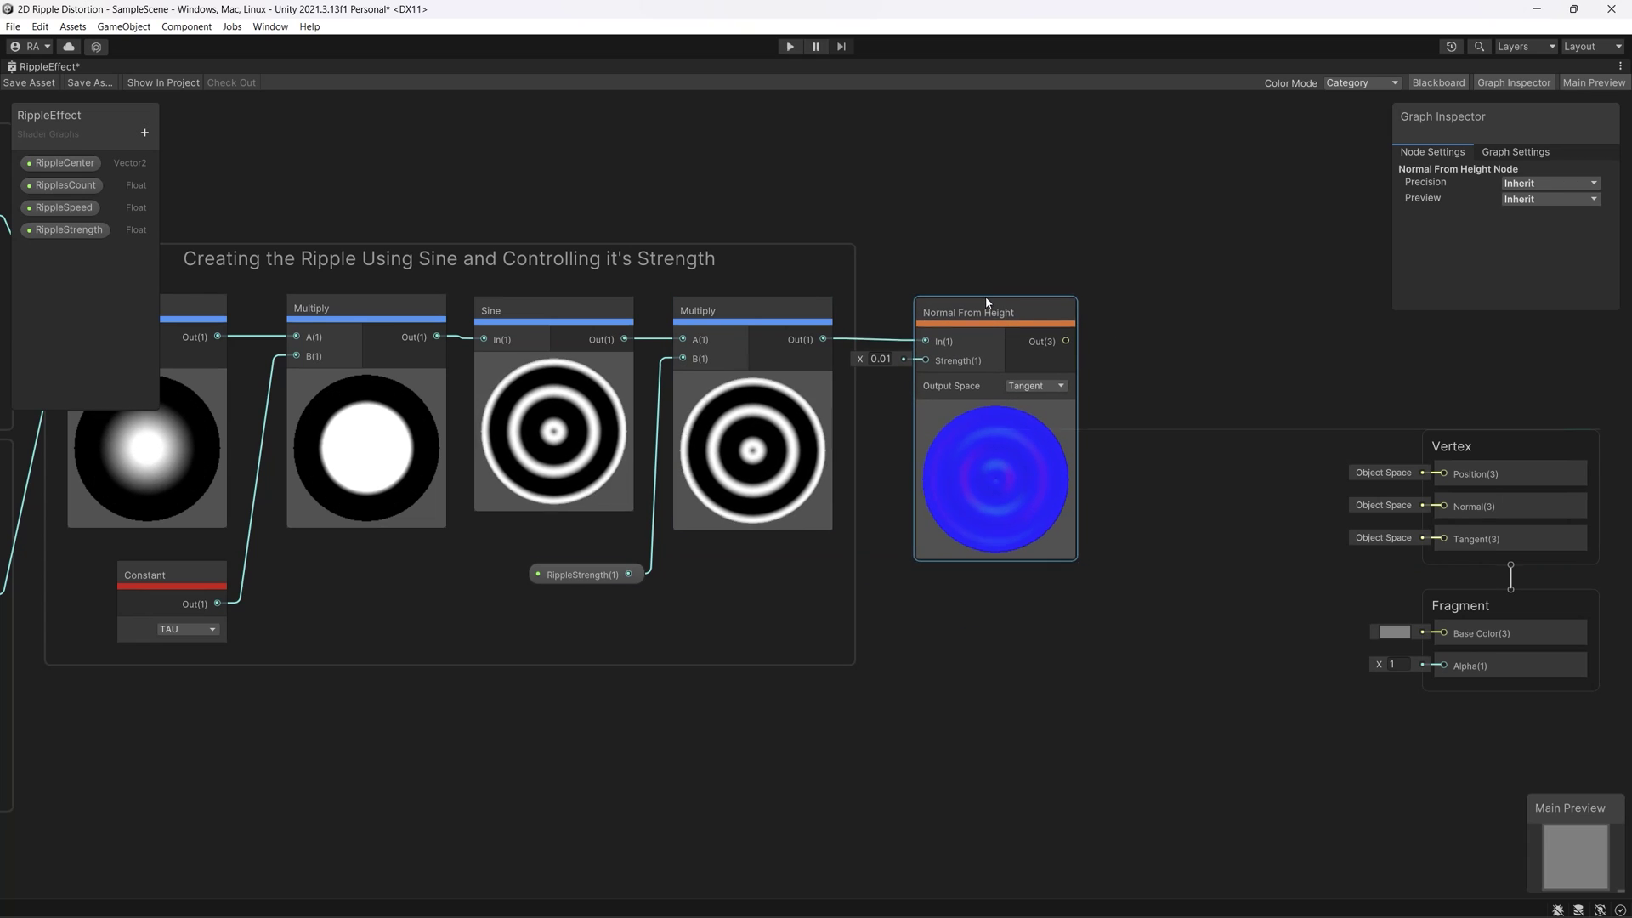
Add a Tiling And Offset node with Normal From Height driving its Offset
{"action": "right_click", "coordinate": [1212, 315]}
{"action": "left_click", "coordinate": [1245, 326]}
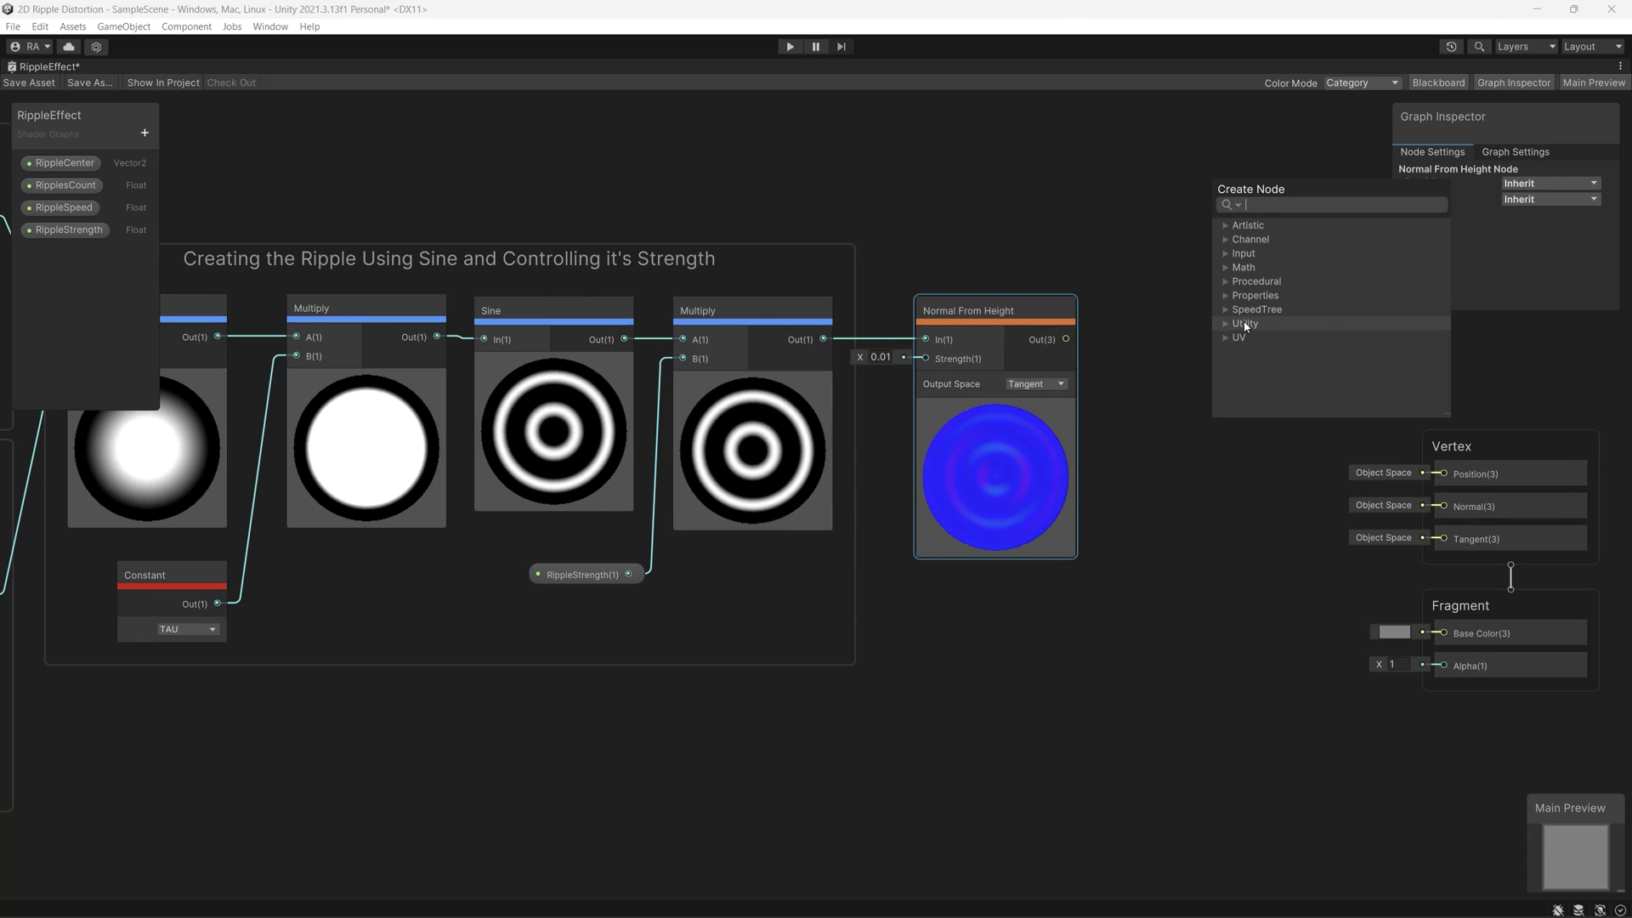
{"action": "type", "text": "tile"}
{"action": "key", "text": "BackSpace"}
{"action": "type", "text": "ing"}
{"action": "key", "text": "Return"}
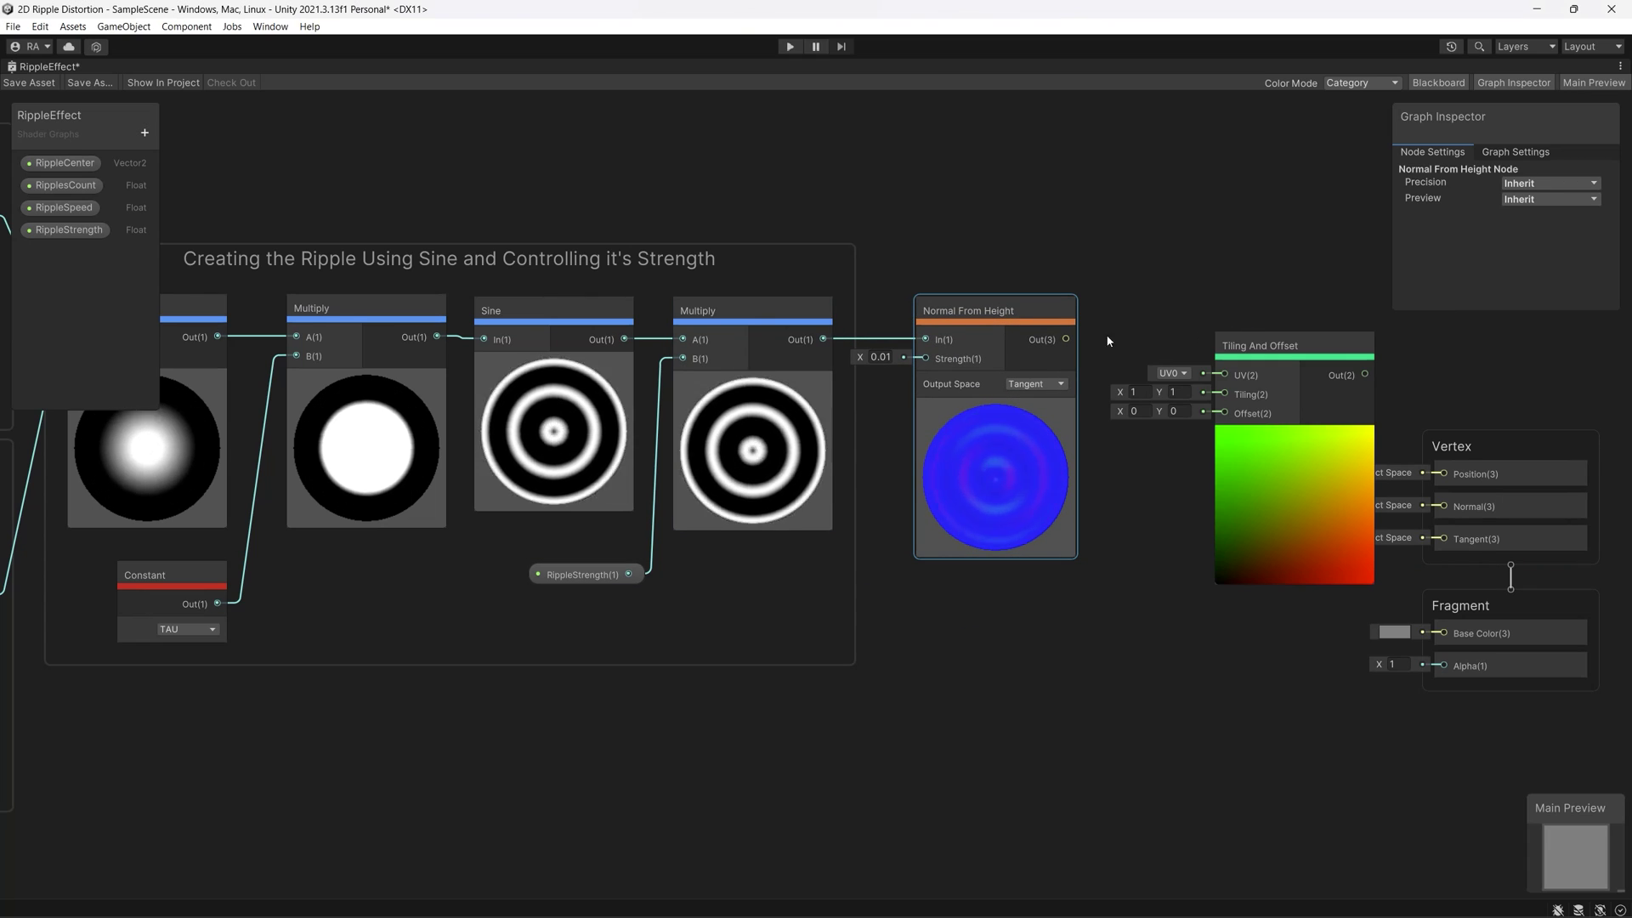
{"action": "left_click_drag", "start_coordinate": [1276, 346], "coordinate": [1199, 291]}
{"action": "mouse_move", "coordinate": [1026, 299]}
{"action": "left_mouse_down"}
{"action": "mouse_move", "coordinate": [987, 279]}
{"action": "mouse_move", "coordinate": [1148, 359]}
{"action": "left_mouse_up"}
{"action": "scroll", "coordinate": [766, 446], "scroll_direction": "down", "scroll_amount": 5}
Rearrange the ripple nodes, repositioning Normal From Height and selecting the output blocks
{"action": "left_click_drag", "start_coordinate": [287, 335], "coordinate": [887, 588]}
{"action": "scroll", "coordinate": [684, 449], "scroll_direction": "up", "scroll_amount": 4}
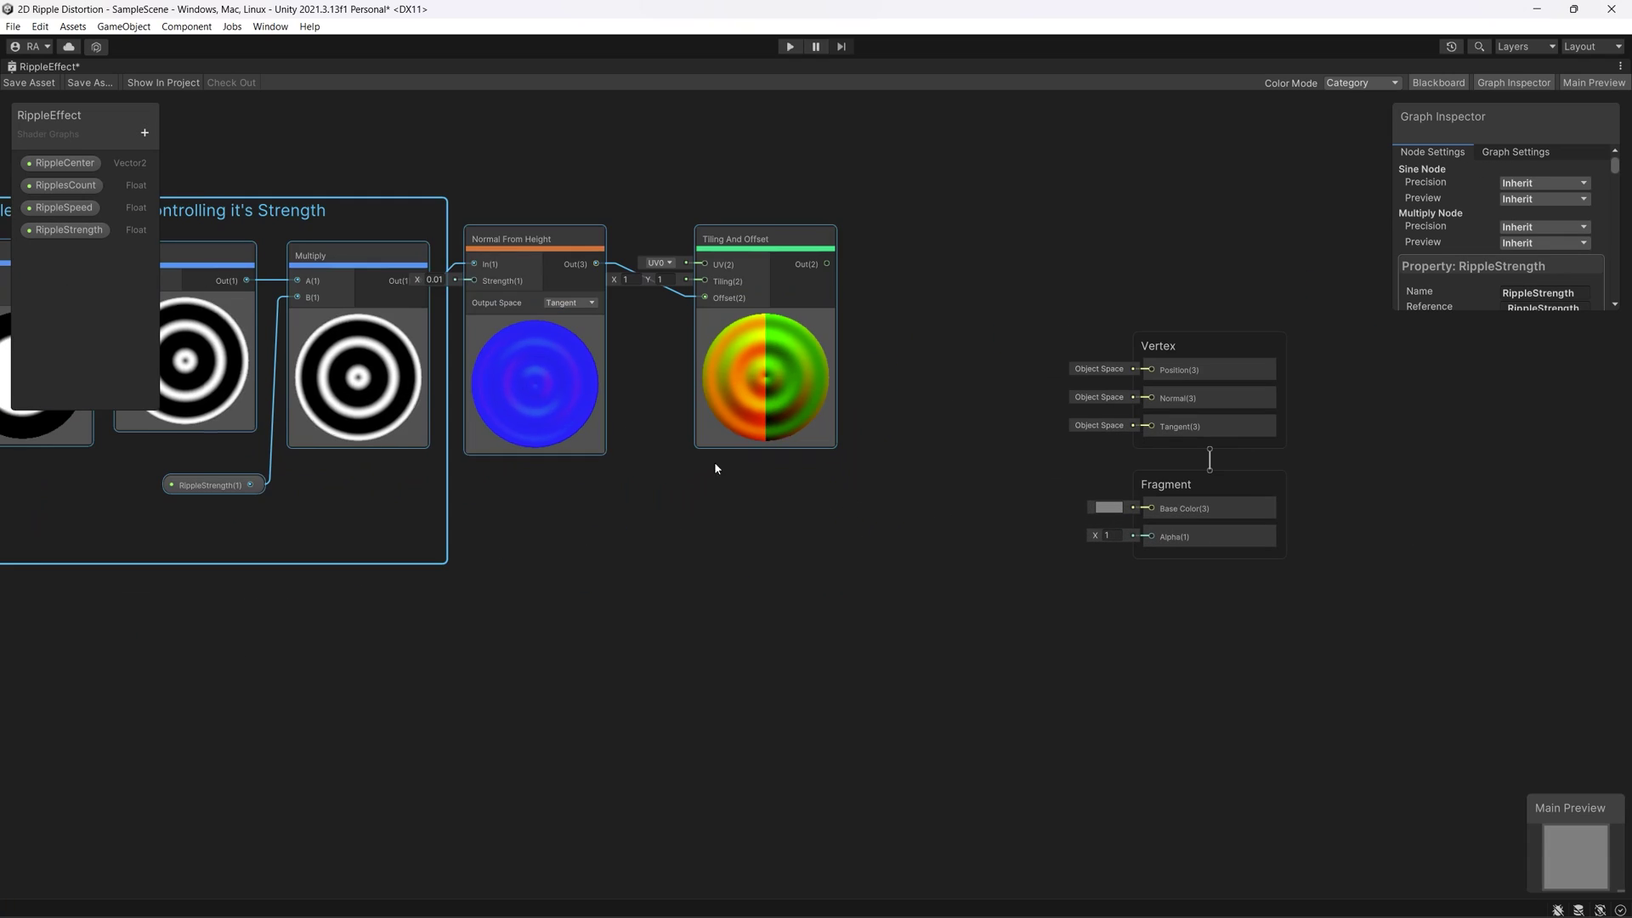
{"action": "scroll", "coordinate": [590, 513], "scroll_direction": "up", "scroll_amount": 1}
{"action": "left_click", "coordinate": [535, 125]}
{"action": "left_click_drag", "start_coordinate": [535, 126], "coordinate": [593, 325]}
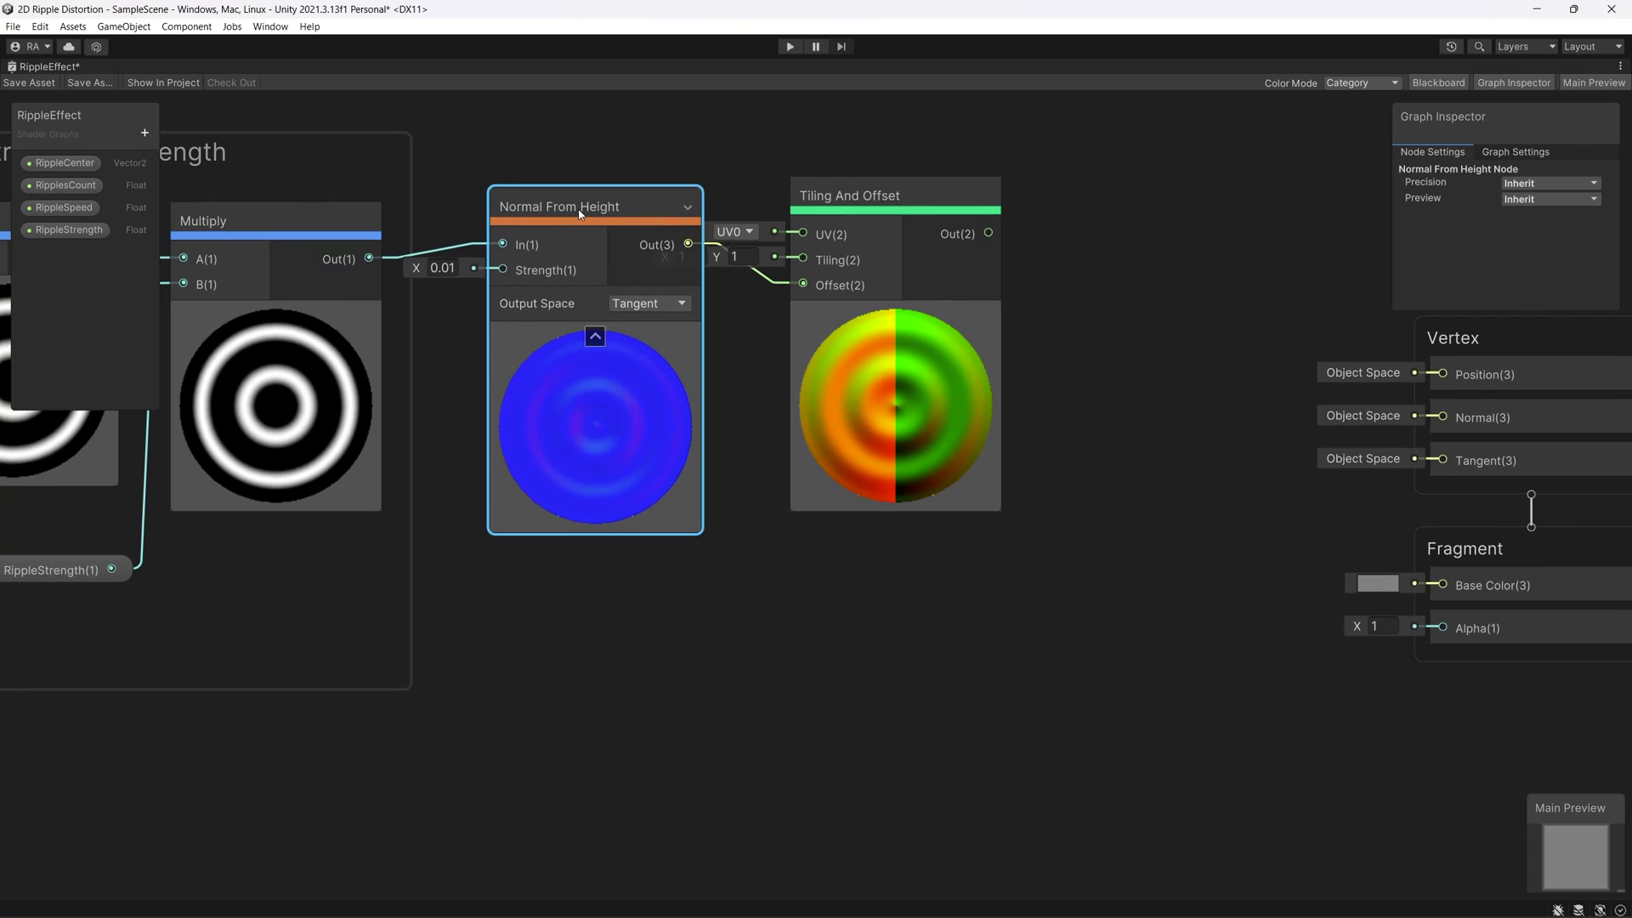
{"action": "scroll", "coordinate": [967, 261], "scroll_direction": "down", "scroll_amount": 2}
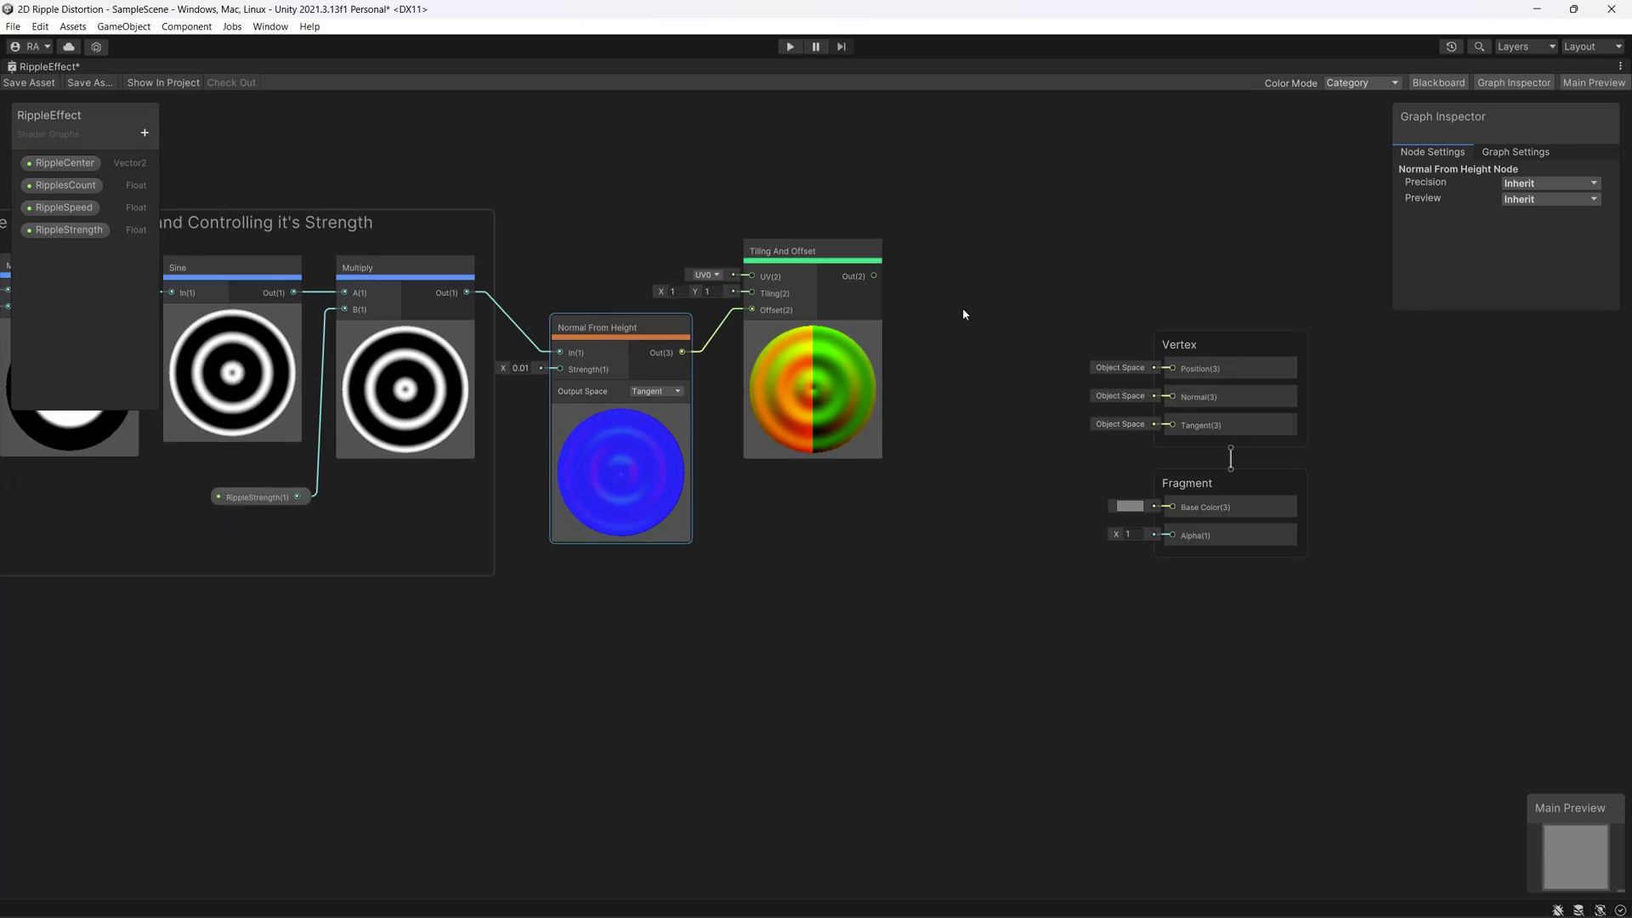
{"action": "left_click_drag", "start_coordinate": [1148, 294], "coordinate": [1360, 618]}
{"action": "scroll", "coordinate": [1097, 327], "scroll_direction": "up", "scroll_amount": 2}
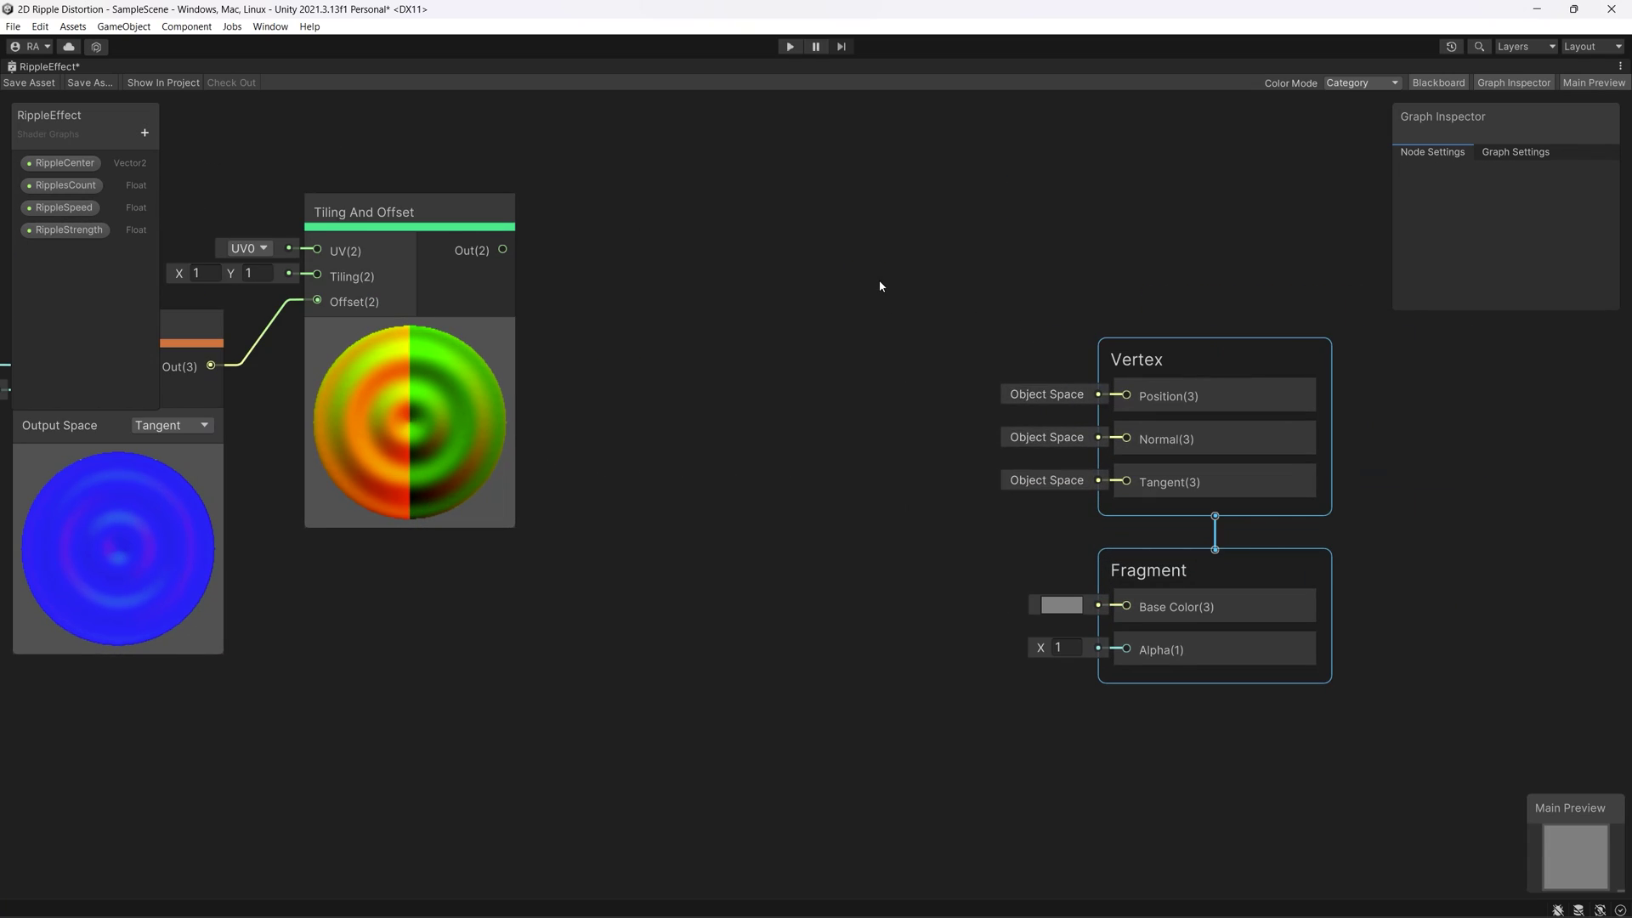
Add a Sample Texture 2D node using the Tiling And Offset output as UV
{"action": "key", "text": "space"}
{"action": "type", "text": "sa"}
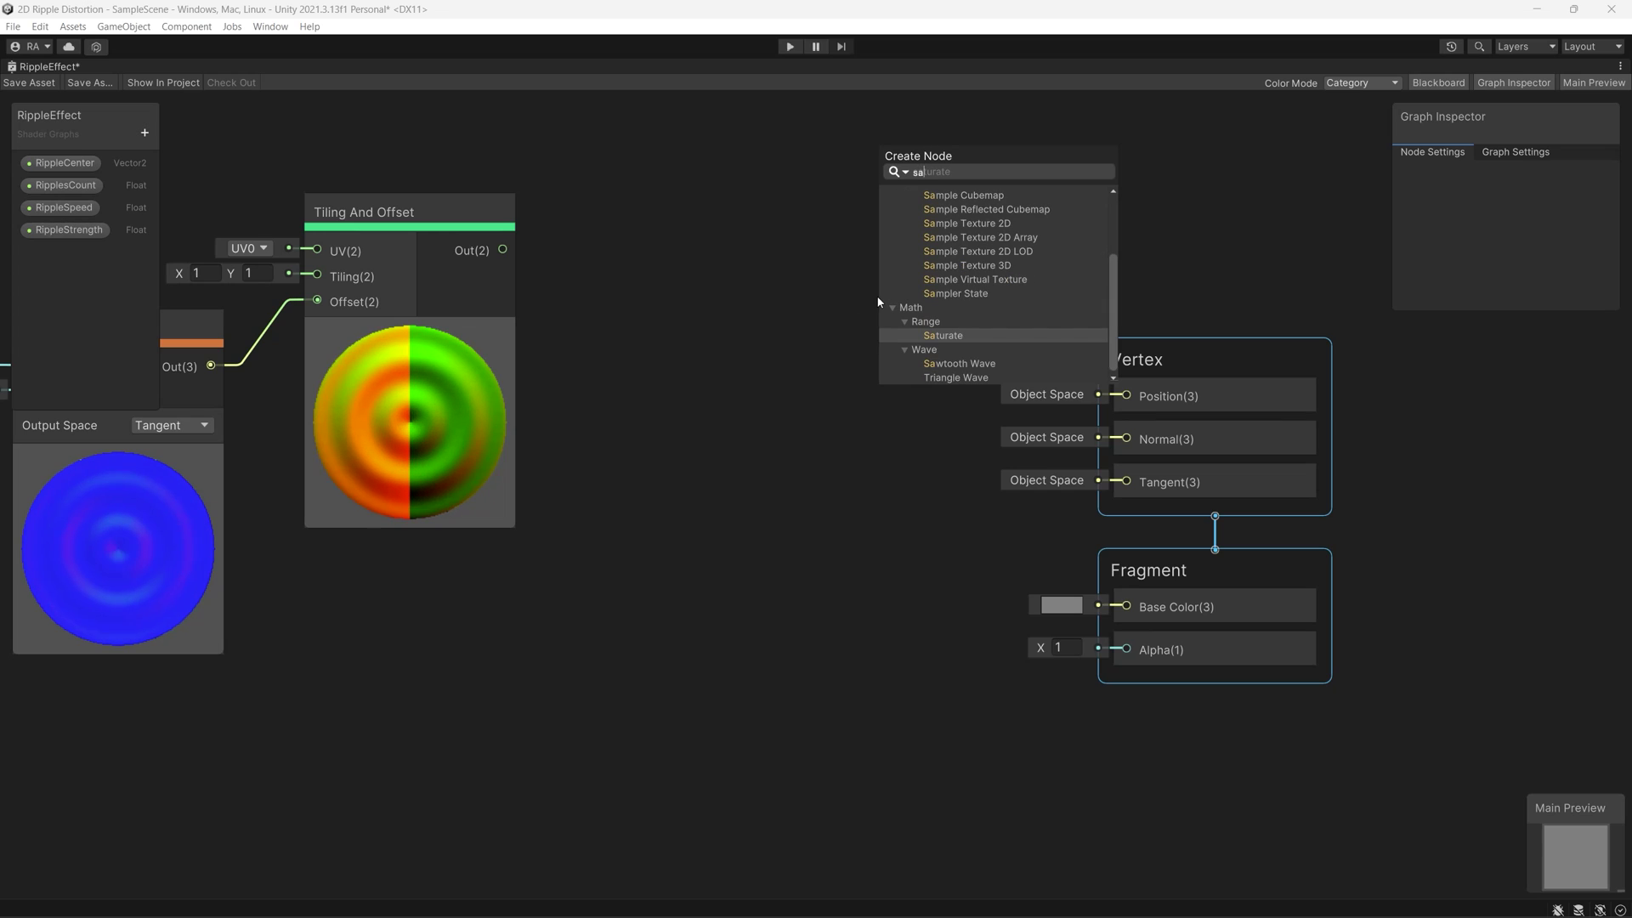
{"action": "type", "text": "m"}
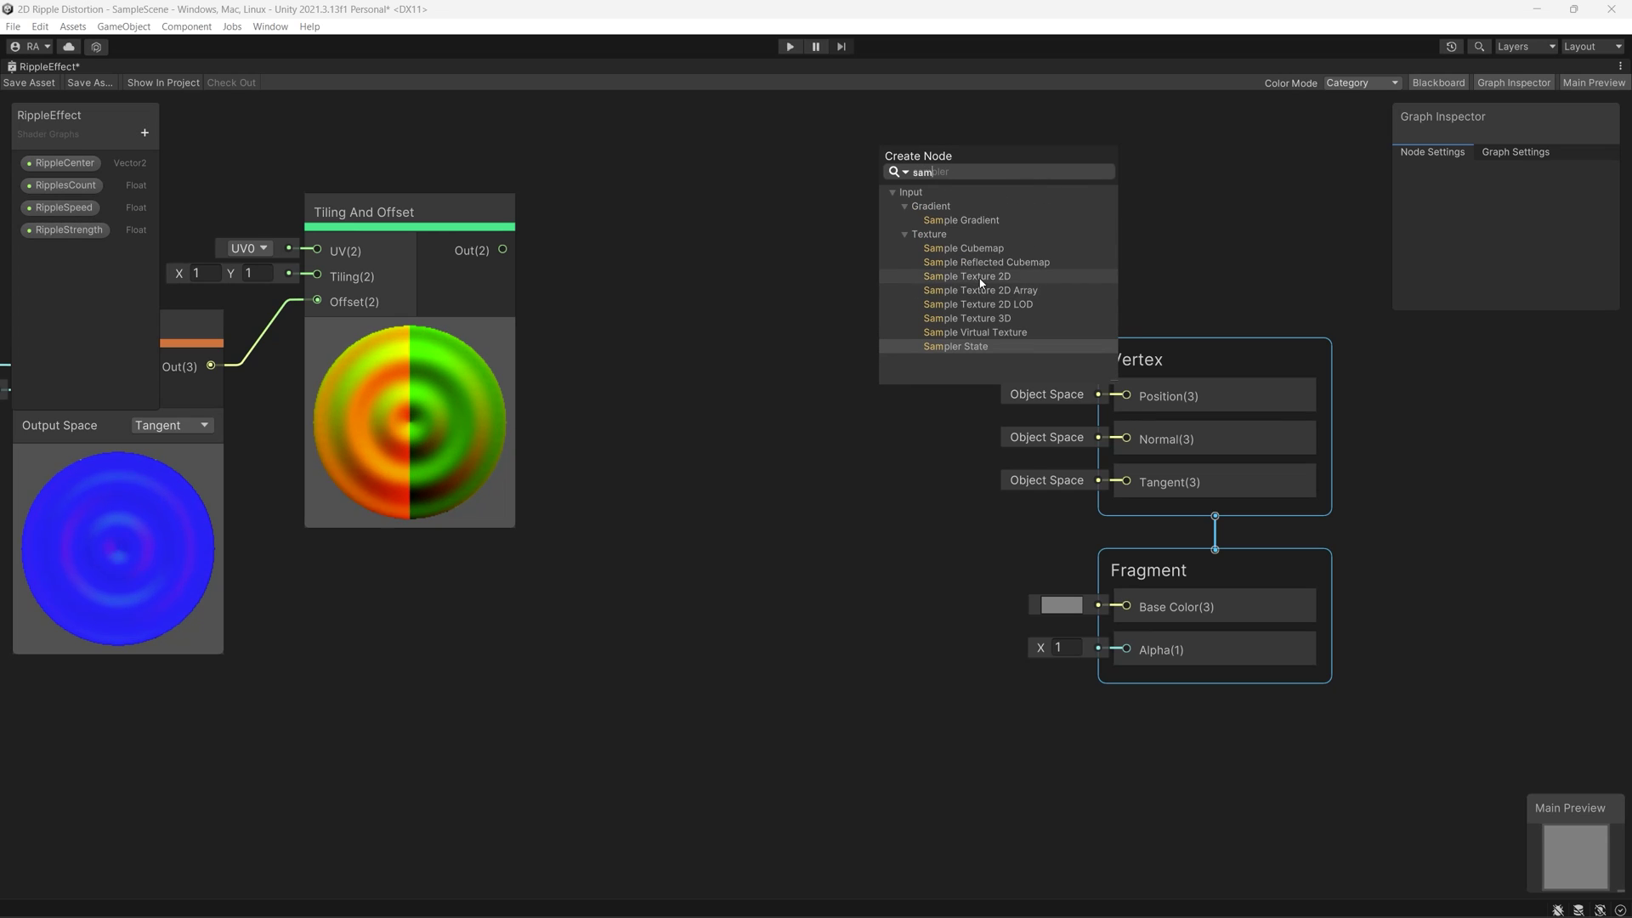
{"action": "left_click", "coordinate": [981, 275]}
{"action": "mouse_move", "coordinate": [942, 319]}
{"action": "left_mouse_down"}
{"action": "mouse_move", "coordinate": [641, 228]}
{"action": "mouse_move", "coordinate": [725, 186]}
{"action": "left_mouse_up"}
{"action": "left_click_drag", "start_coordinate": [503, 248], "coordinate": [684, 250]}
{"action": "middle_click_drag", "start_coordinate": [684, 250], "coordinate": [757, 391]}
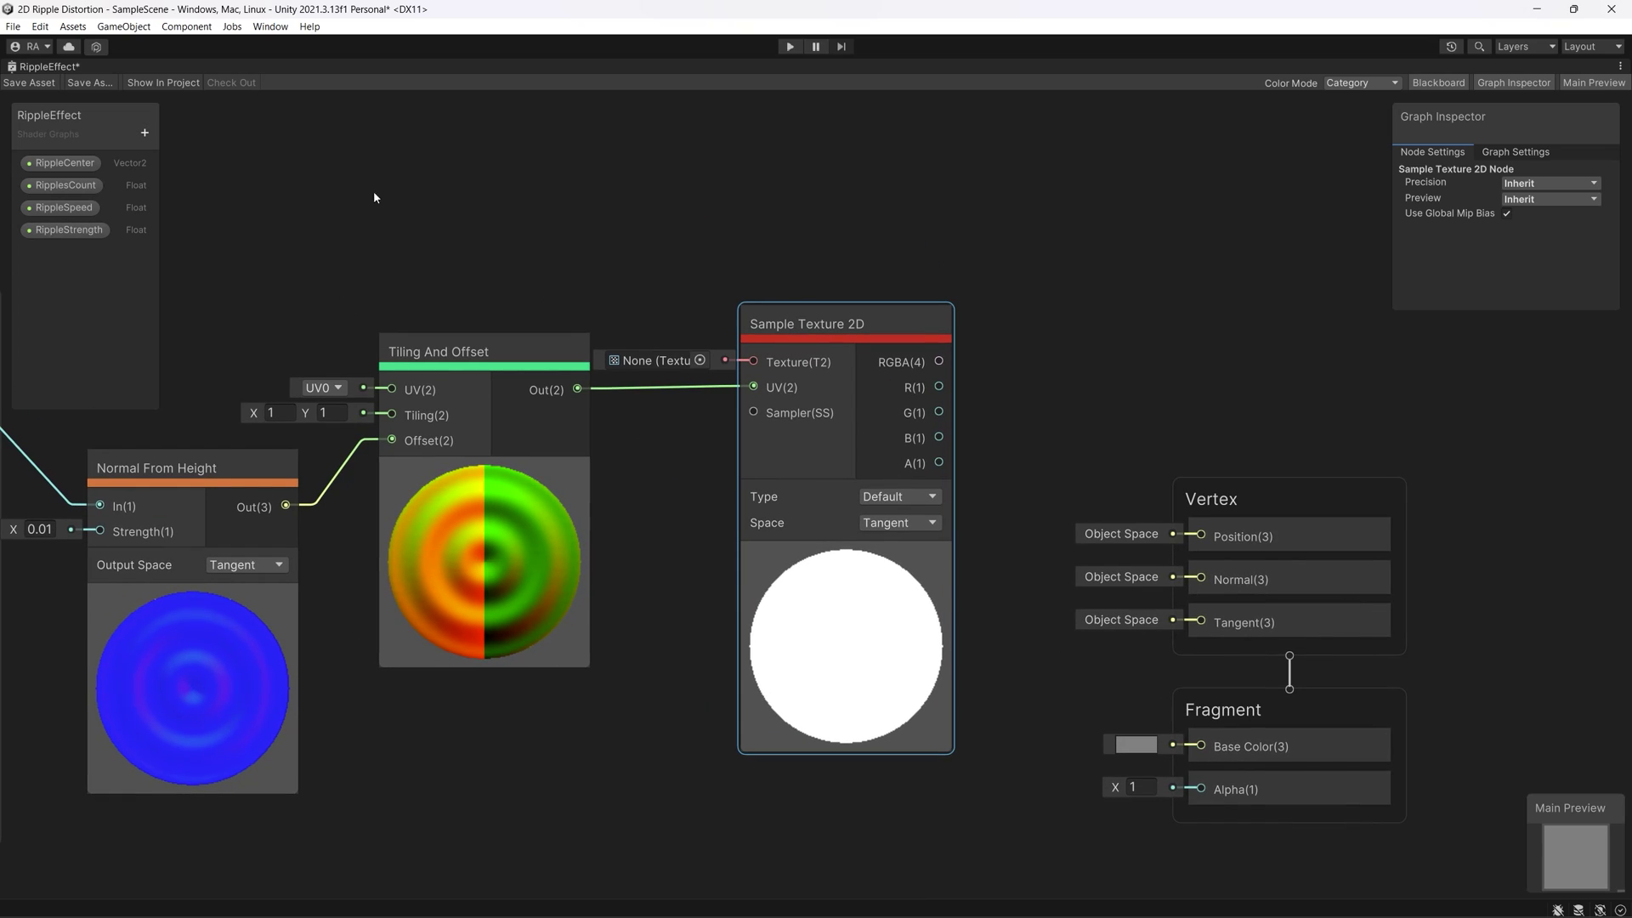
Create a Texture2D property named MainTex and connect it to the Sample Texture 2D input
{"action": "left_click", "coordinate": [144, 134]}
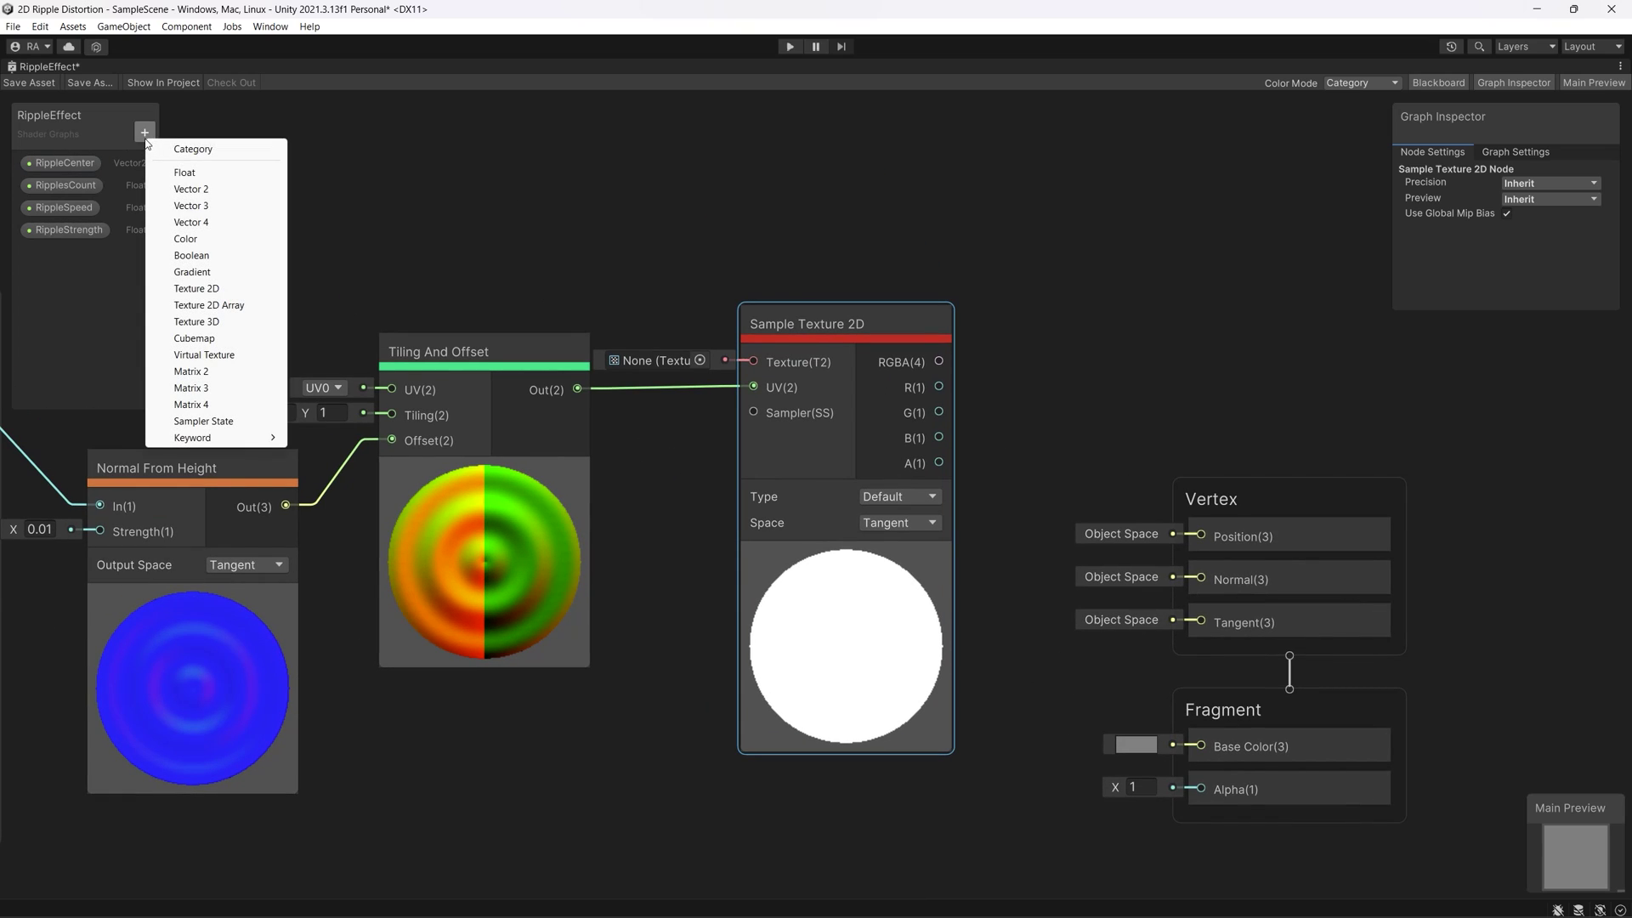
{"action": "left_click", "coordinate": [204, 289]}
{"action": "left_click", "coordinate": [54, 253]}
{"action": "type", "text": "MainTex"}
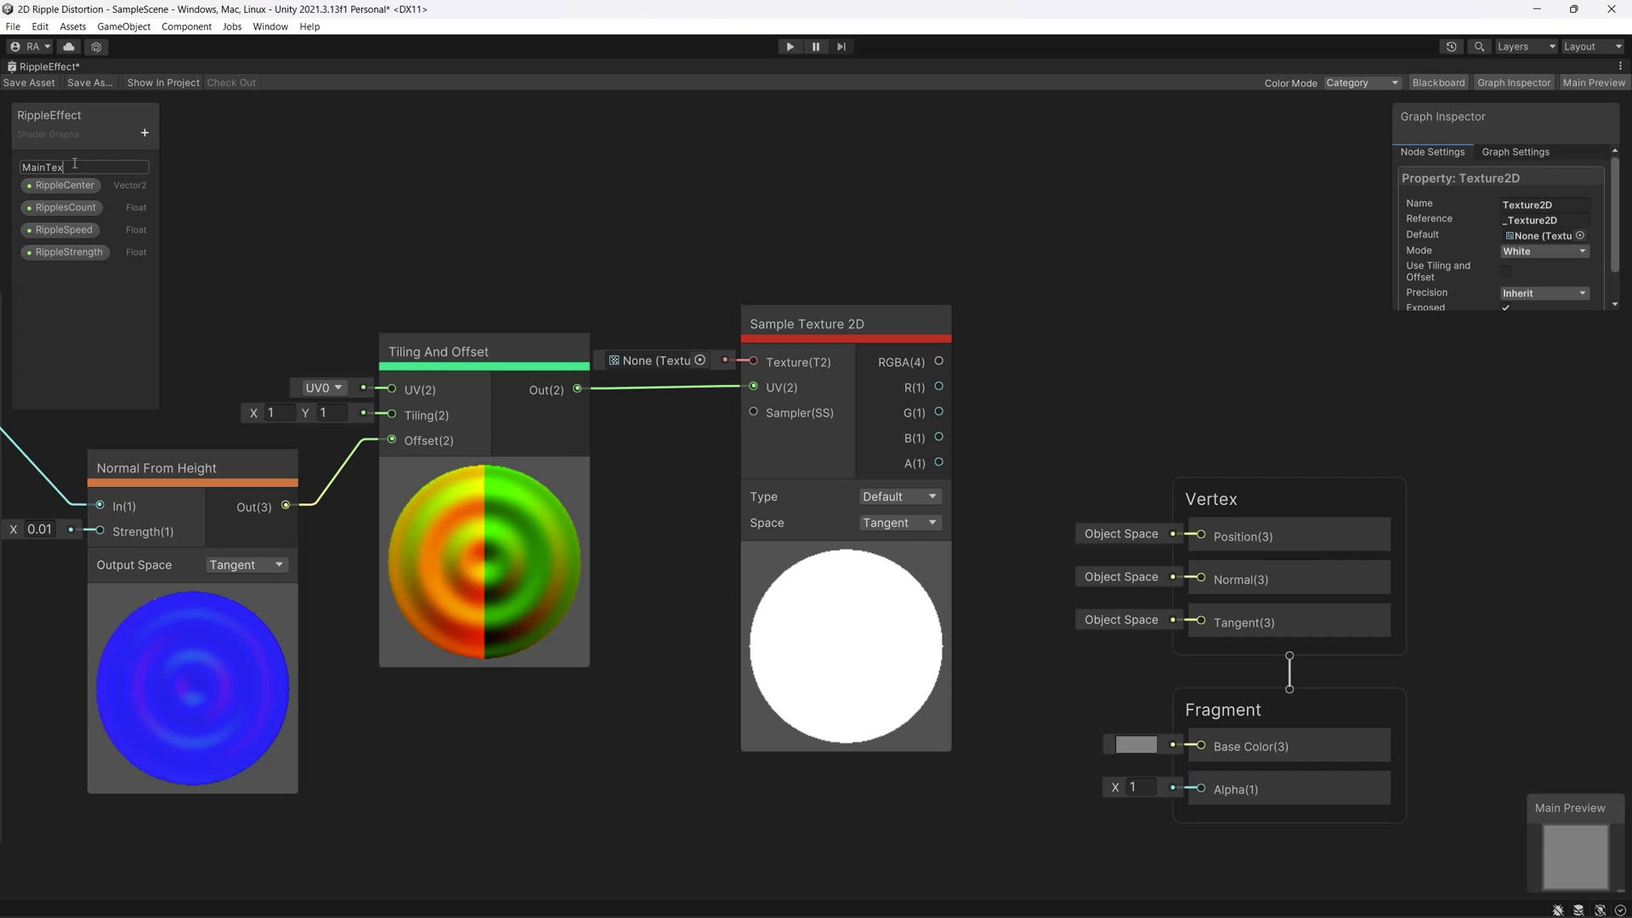
{"action": "key", "text": "Return"}
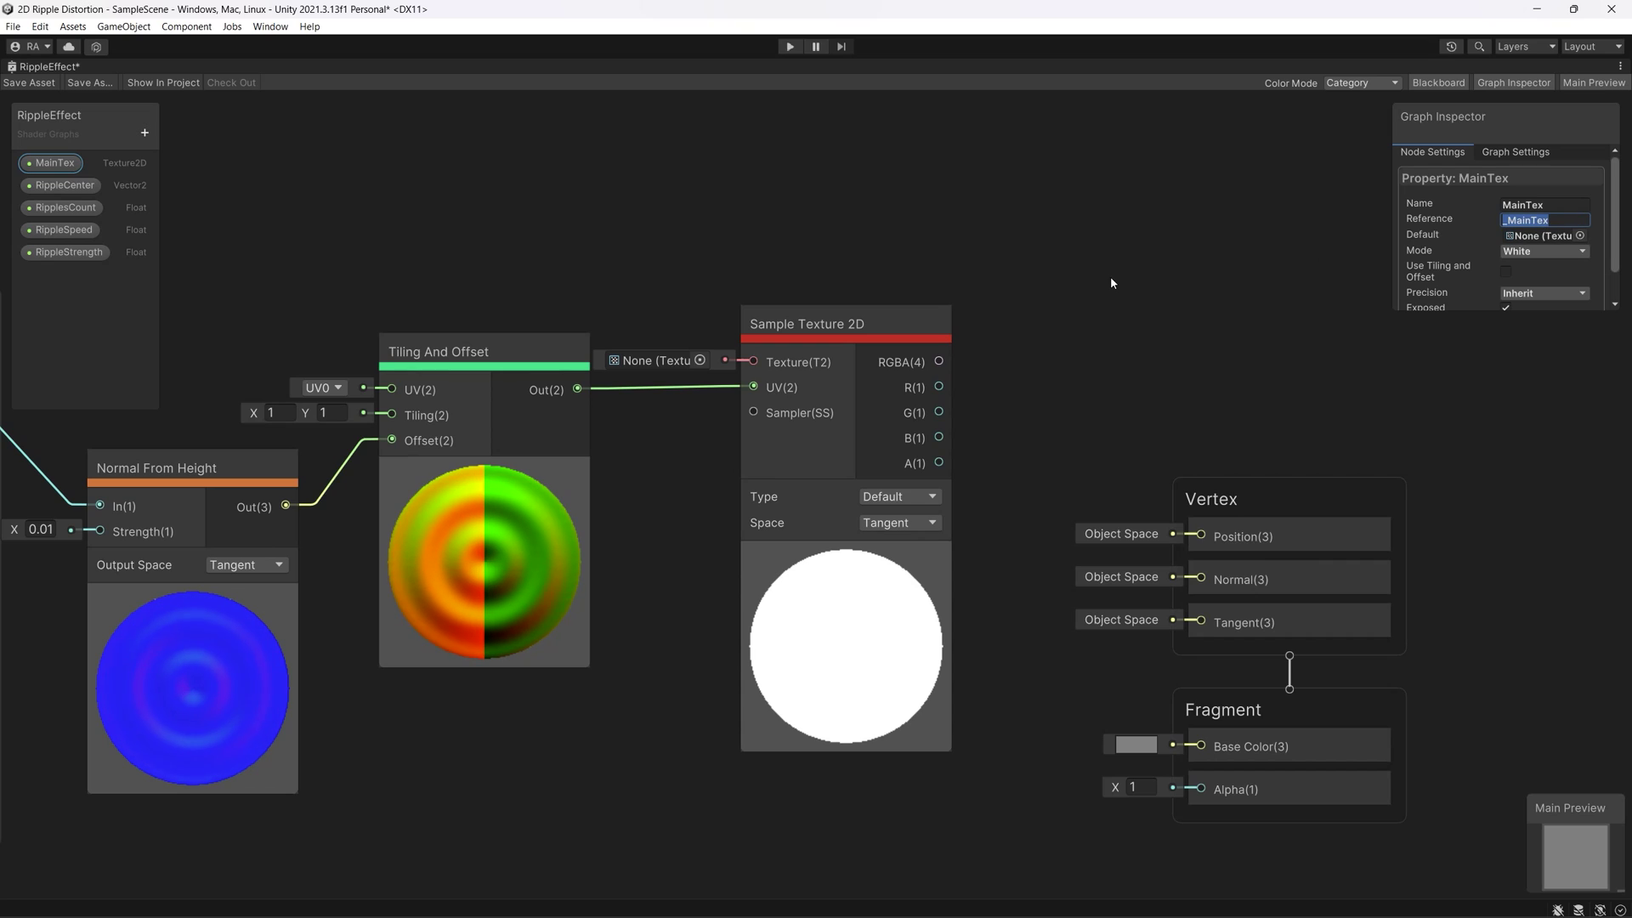
{"action": "mouse_move", "coordinate": [846, 383]}
{"action": "left_click_drag", "start_coordinate": [702, 335], "coordinate": [747, 359]}
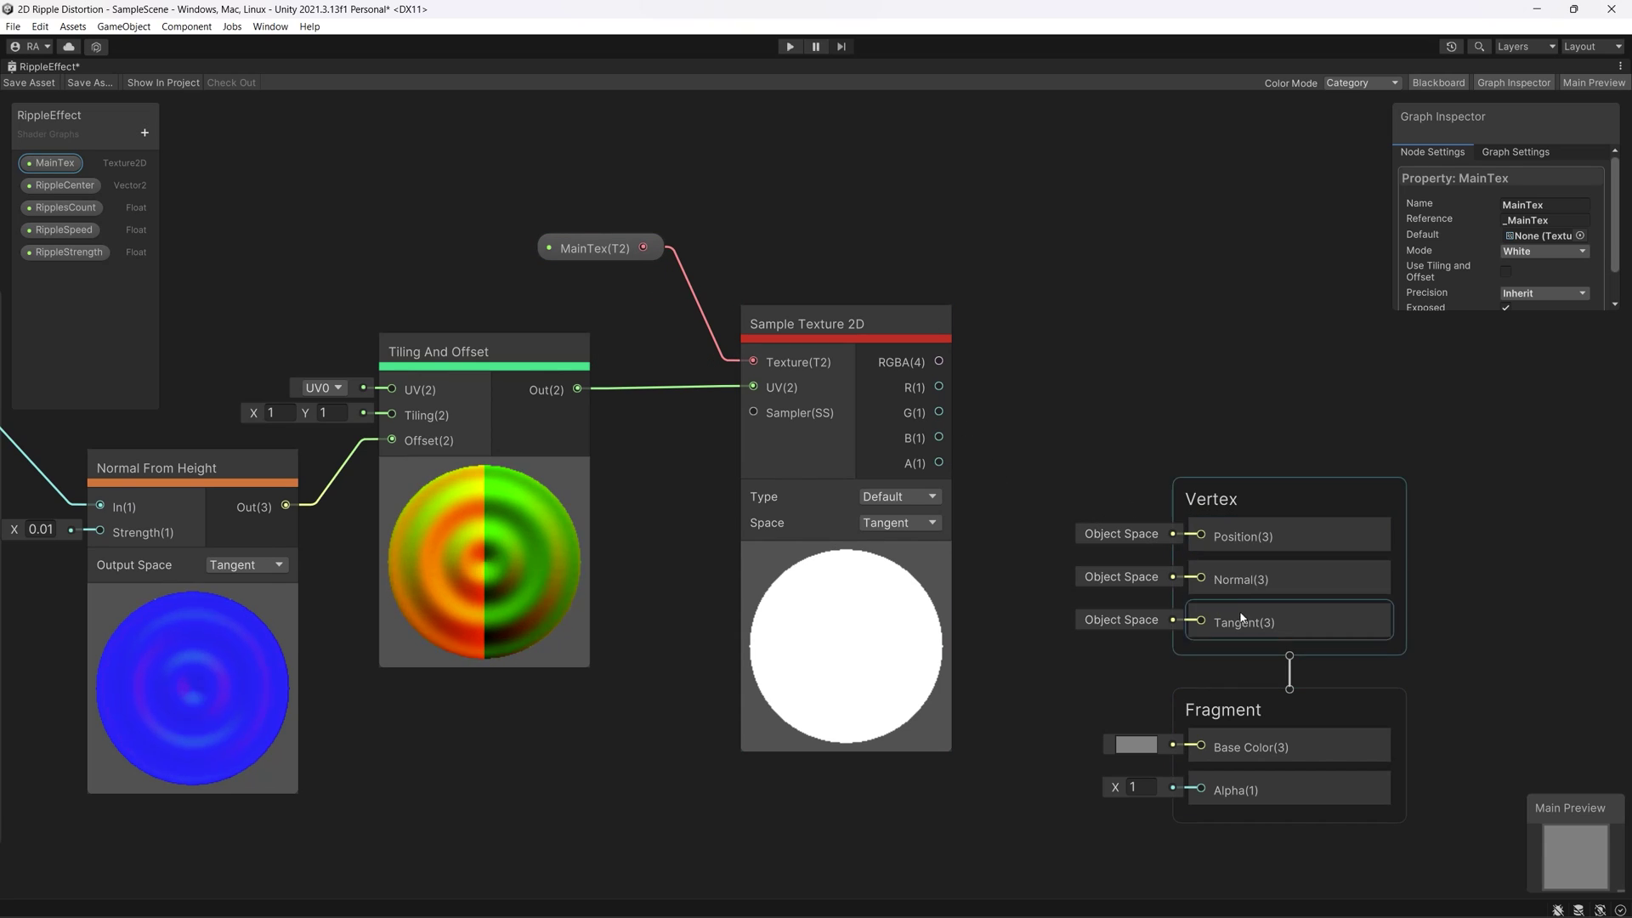
Move the Vertex and Fragment blocks near the texture node and wire alpha to Fragment Alpha
{"action": "left_click_drag", "start_coordinate": [1111, 425], "coordinate": [1342, 801]}
{"action": "left_click_drag", "start_coordinate": [1296, 497], "coordinate": [1189, 190]}
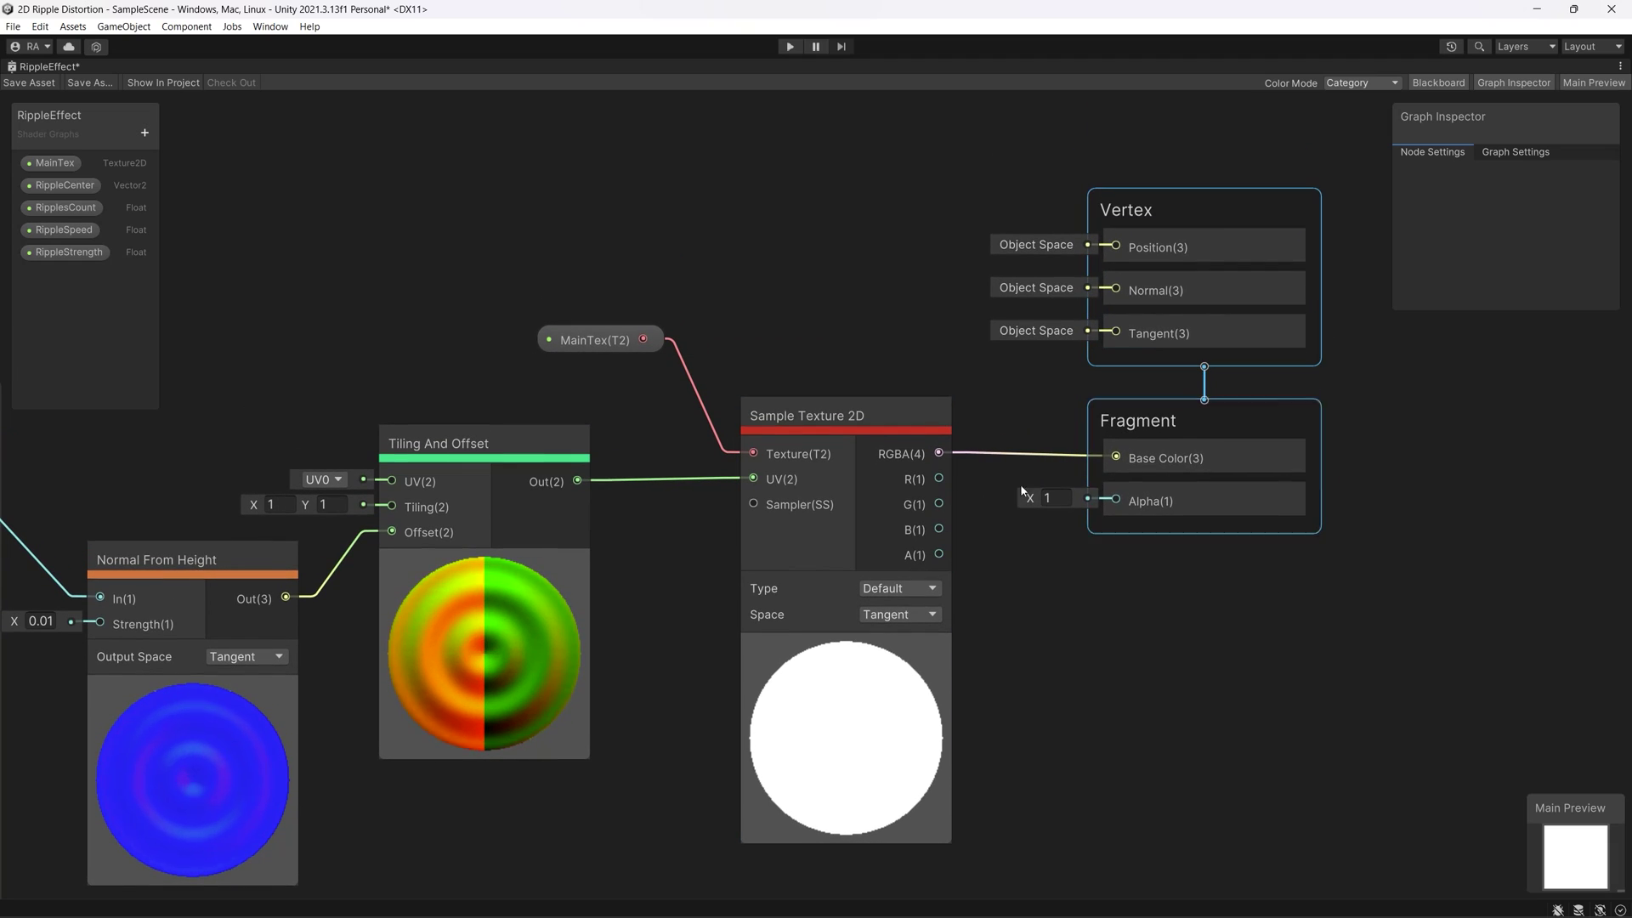
{"action": "left_click_drag", "start_coordinate": [940, 553], "coordinate": [1110, 501]}
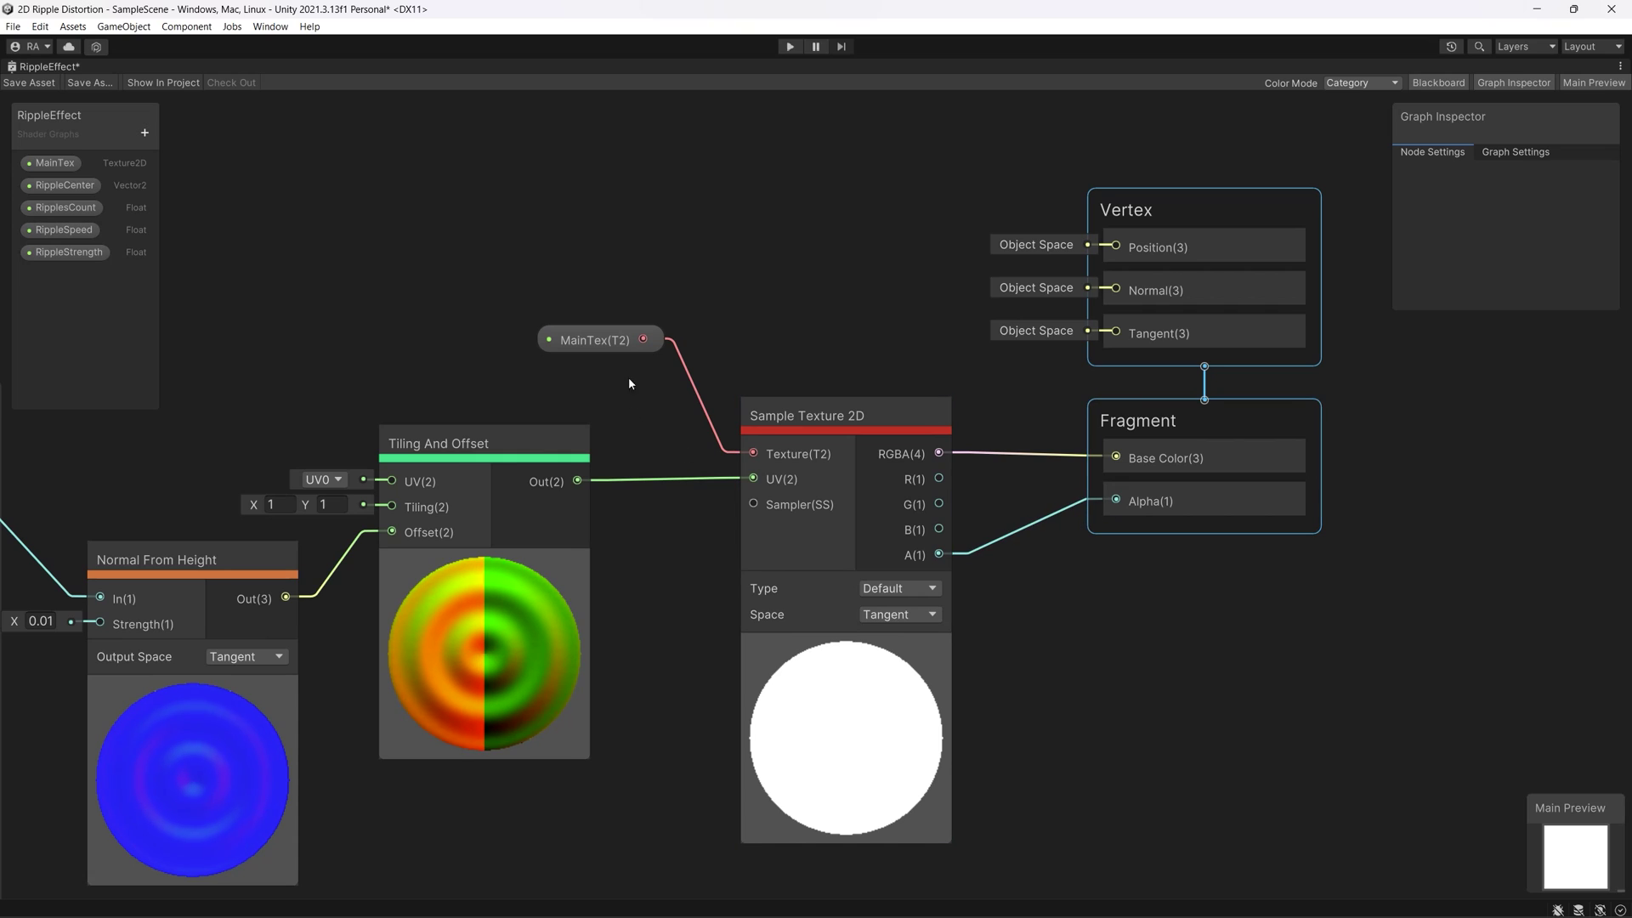
Set MainTex's default texture to the 1621223 image
{"action": "left_click", "coordinate": [610, 343]}
{"action": "left_click", "coordinate": [1579, 237]}
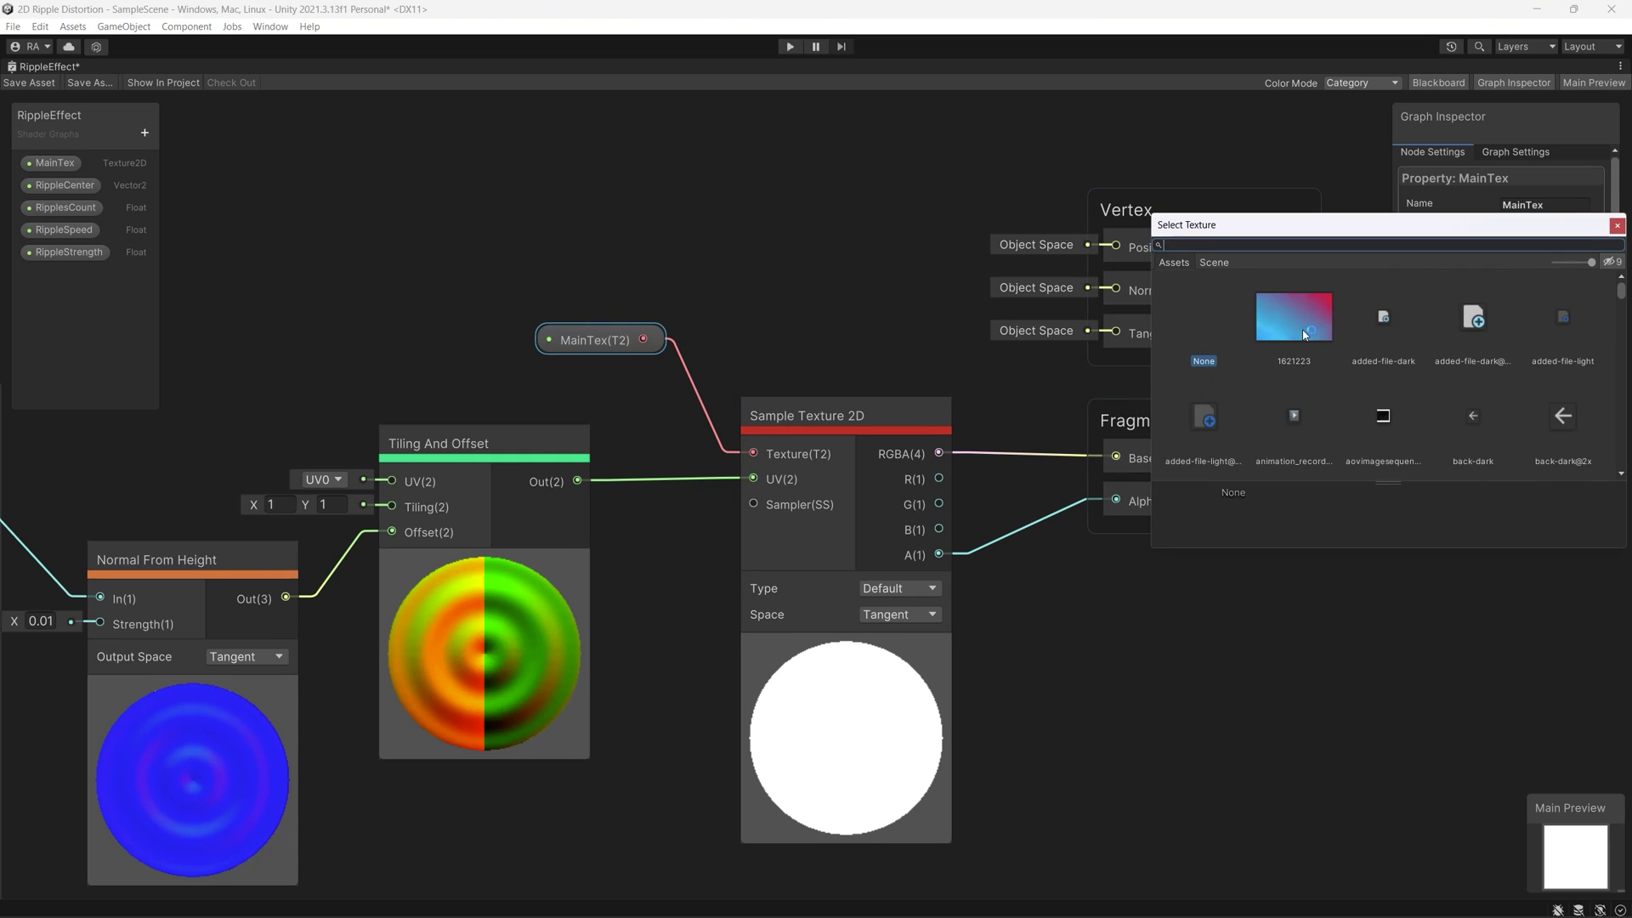
{"action": "left_click", "coordinate": [1294, 291]}
{"action": "left_click", "coordinate": [958, 327]}
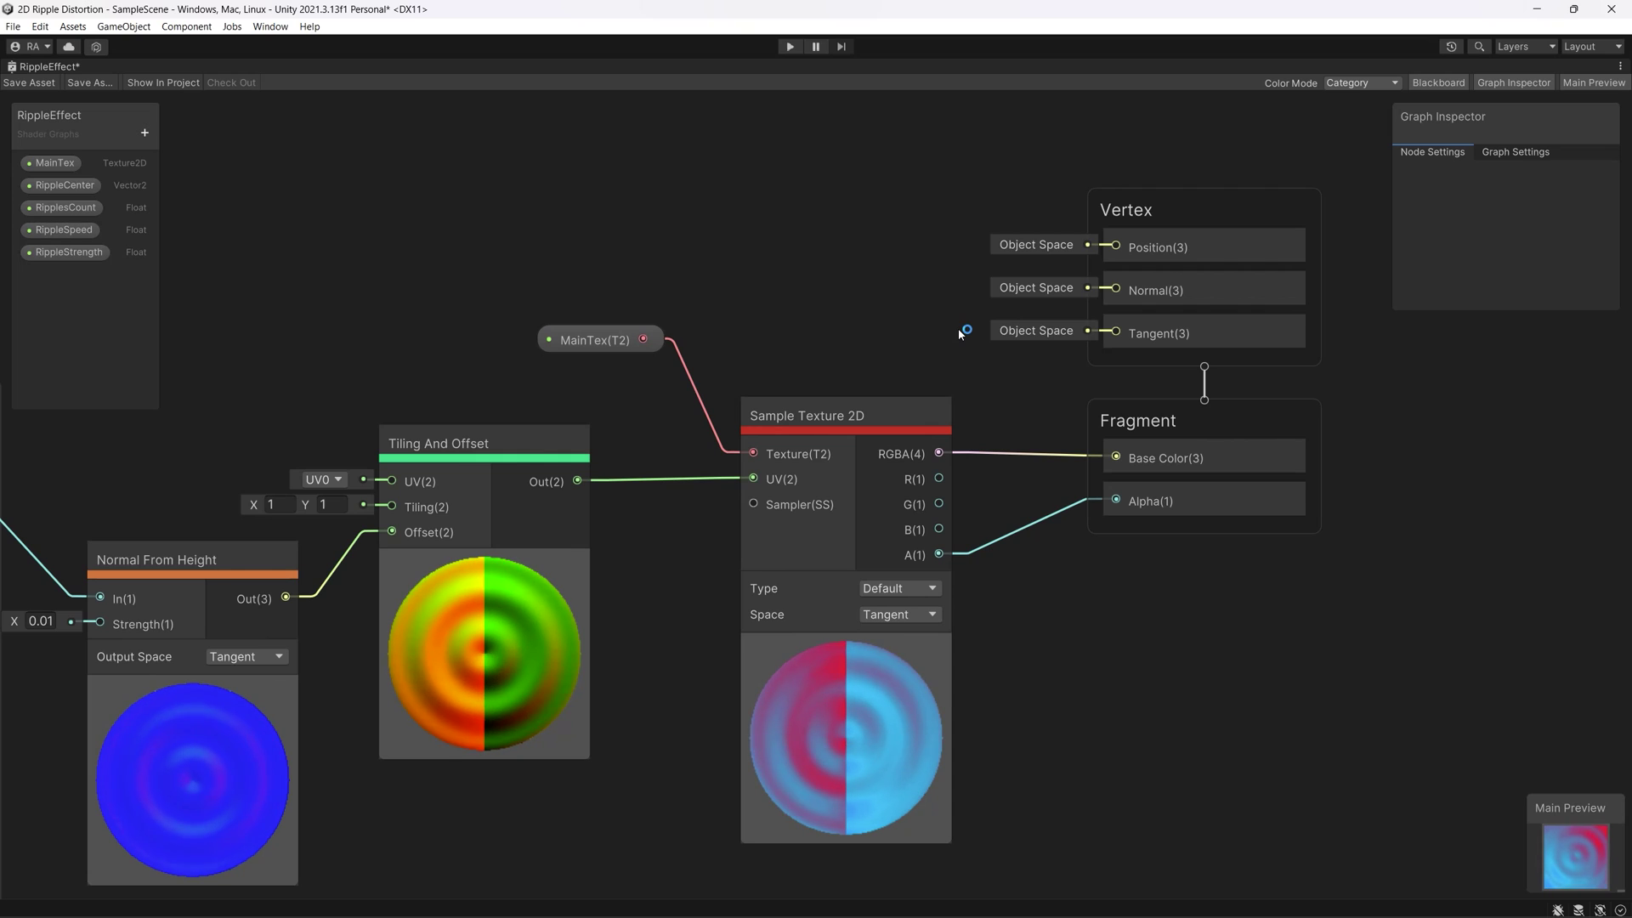
Restore the editor layout and create a material named Background in the Ripple folder
{"action": "double_click", "coordinate": [45, 67]}
{"action": "left_click", "coordinate": [342, 66]}
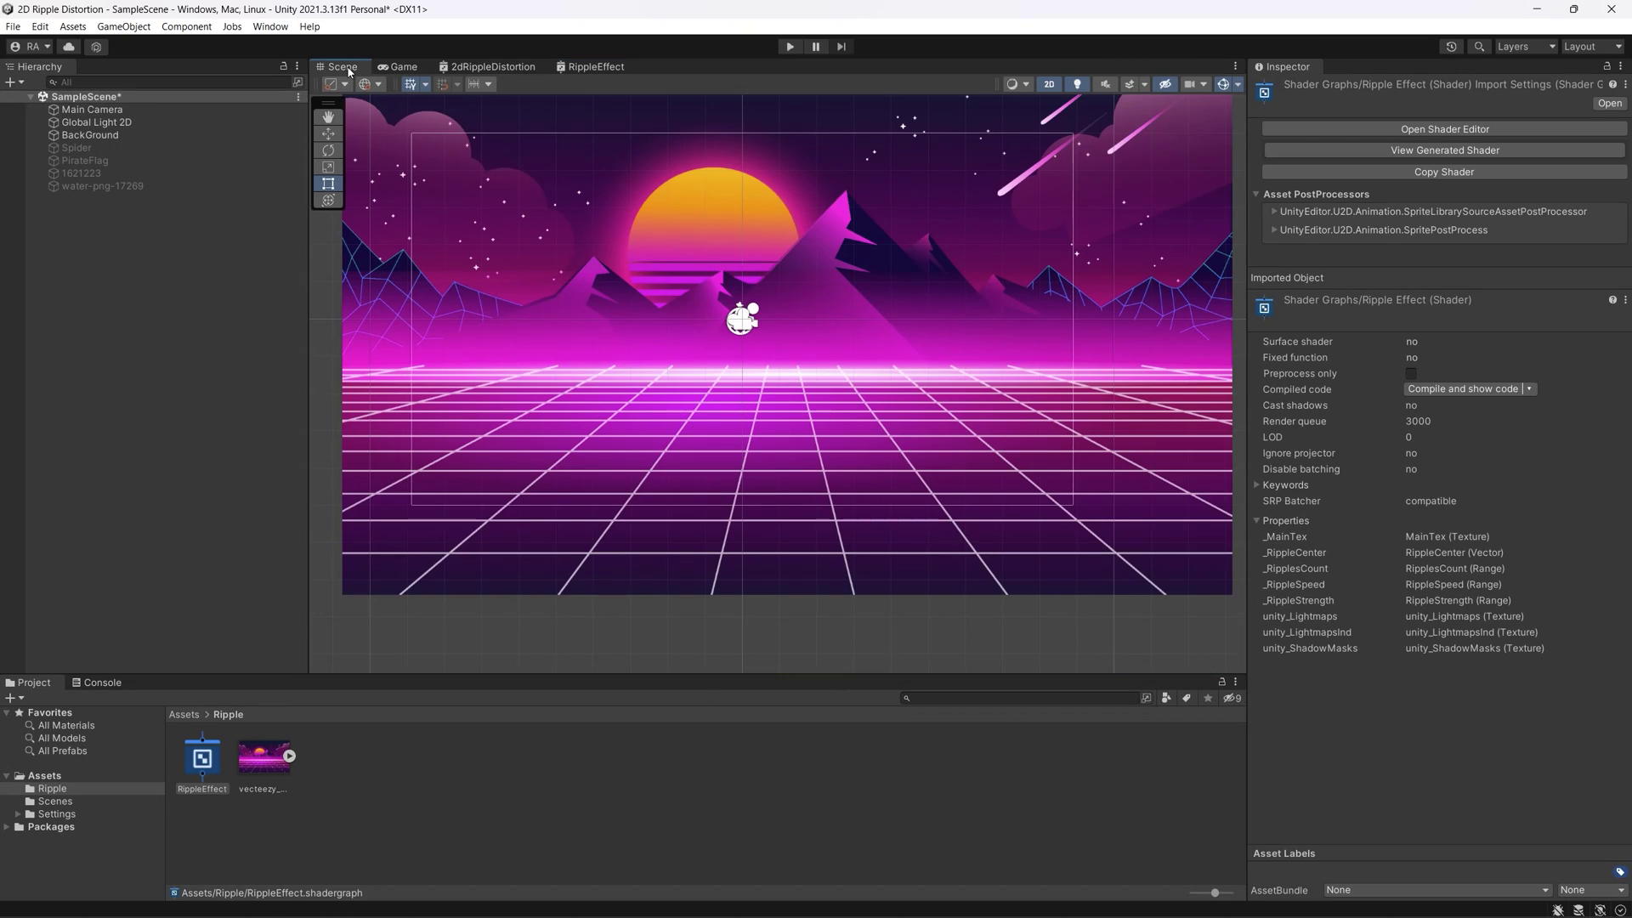
{"action": "left_click", "coordinate": [401, 773]}
{"action": "right_click", "coordinate": [401, 773]}
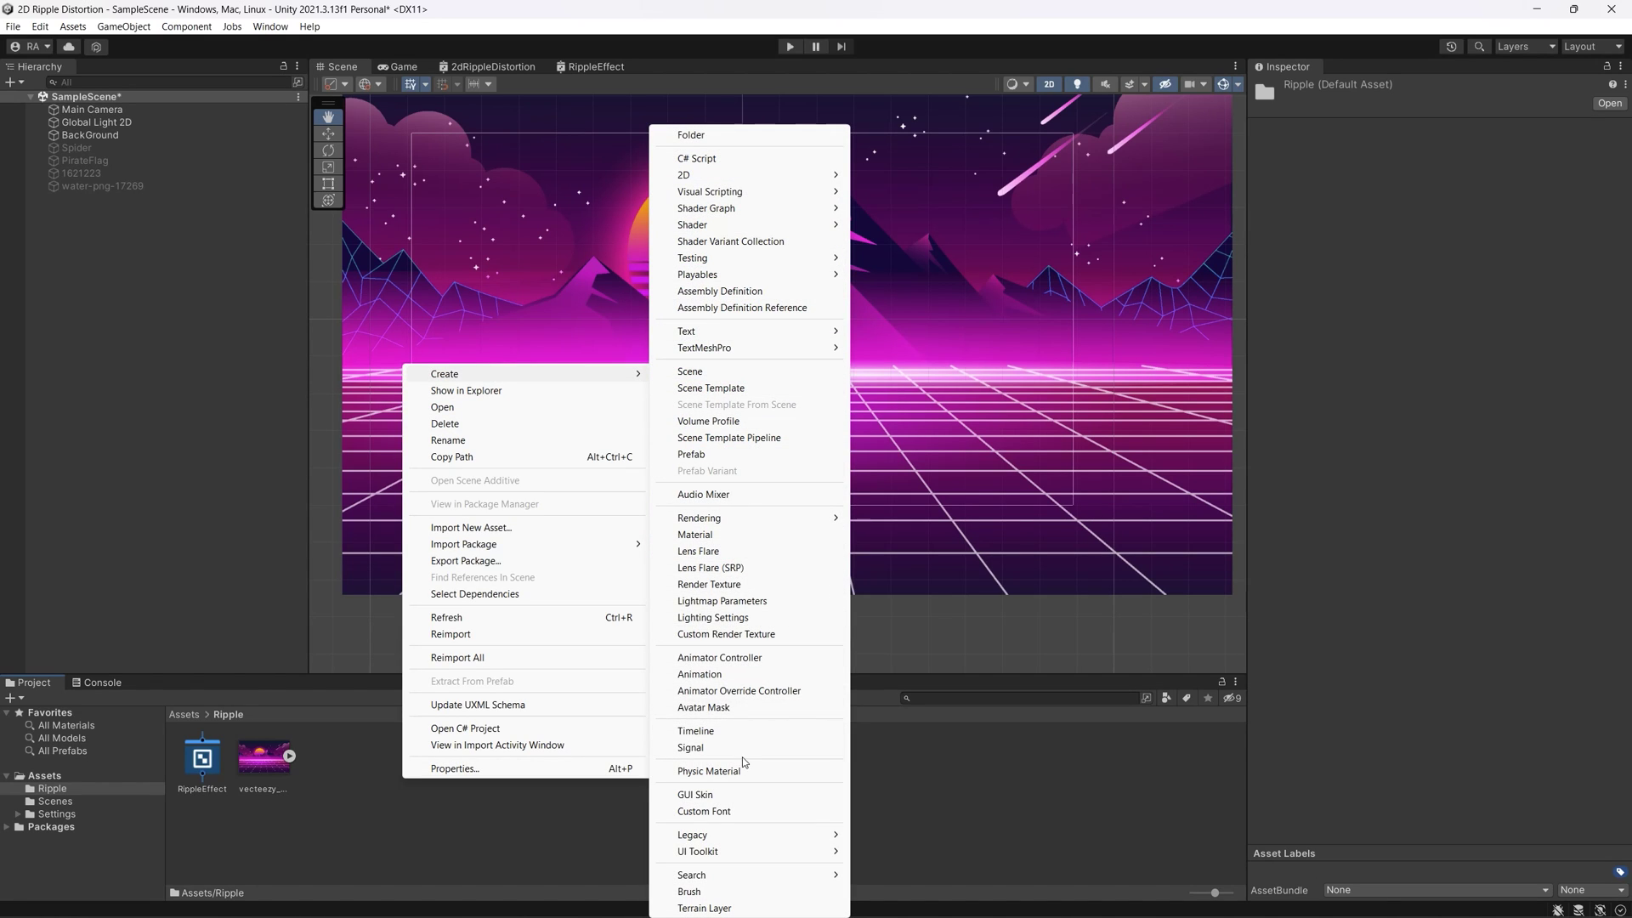
{"action": "left_click", "coordinate": [696, 535]}
{"action": "type", "text": "Background"}
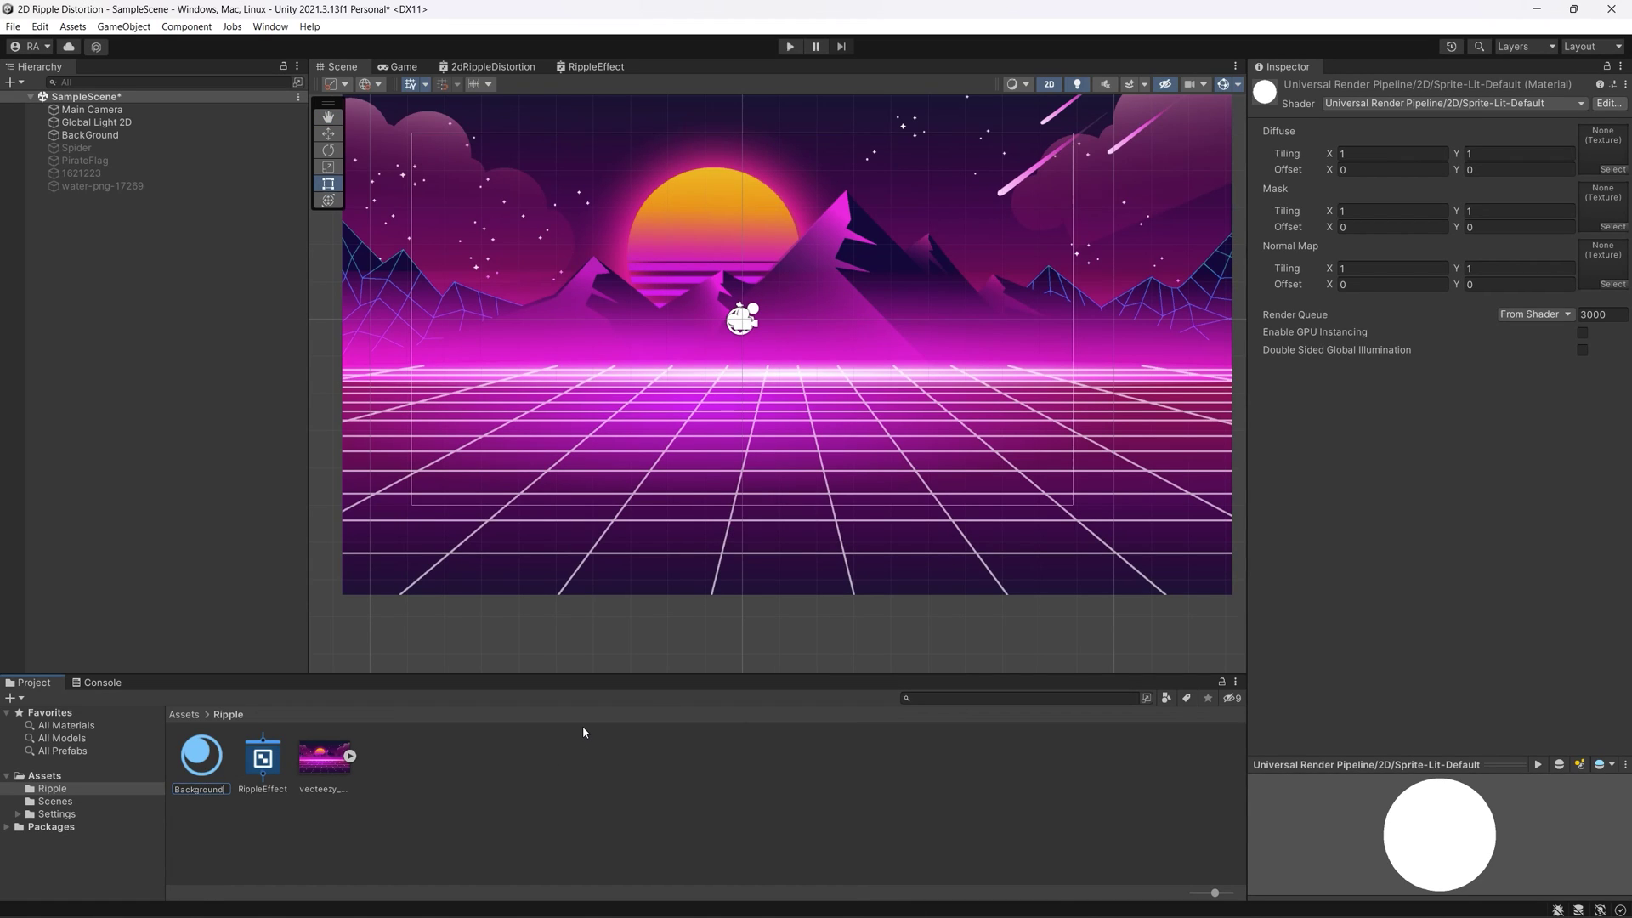
{"action": "key", "text": "Return"}
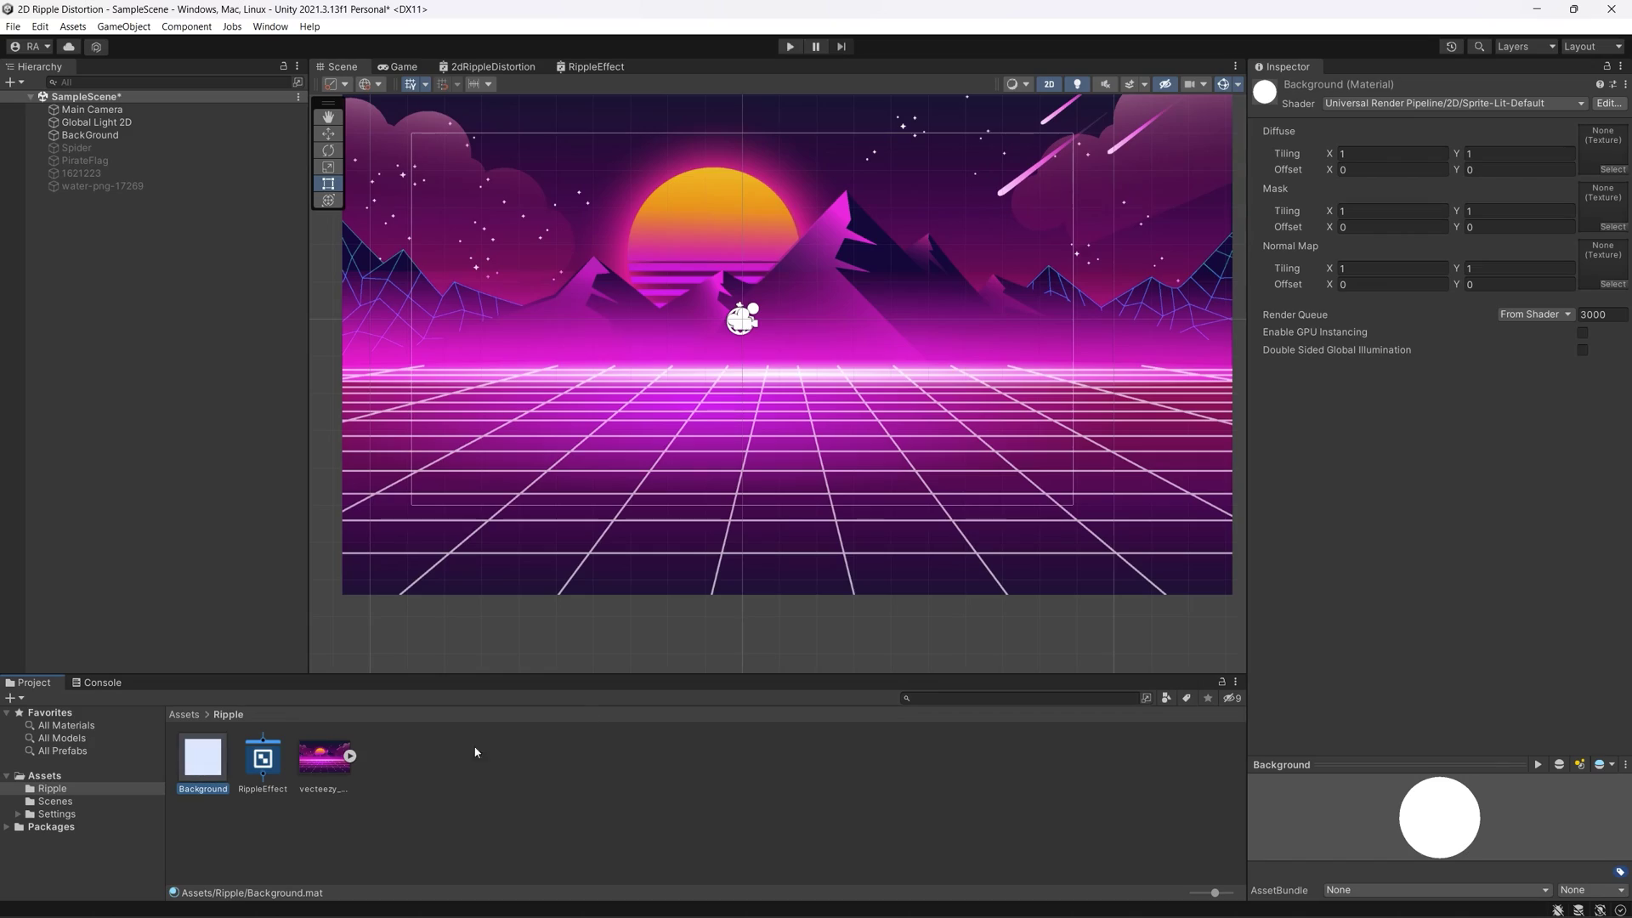
Apply the Background material to the BackGround sprite and lower RipplesCount to 0.3
{"action": "mouse_move", "coordinate": [240, 763]}
{"action": "left_mouse_down"}
{"action": "mouse_move", "coordinate": [211, 774]}
{"action": "mouse_move", "coordinate": [748, 510]}
{"action": "left_mouse_up"}
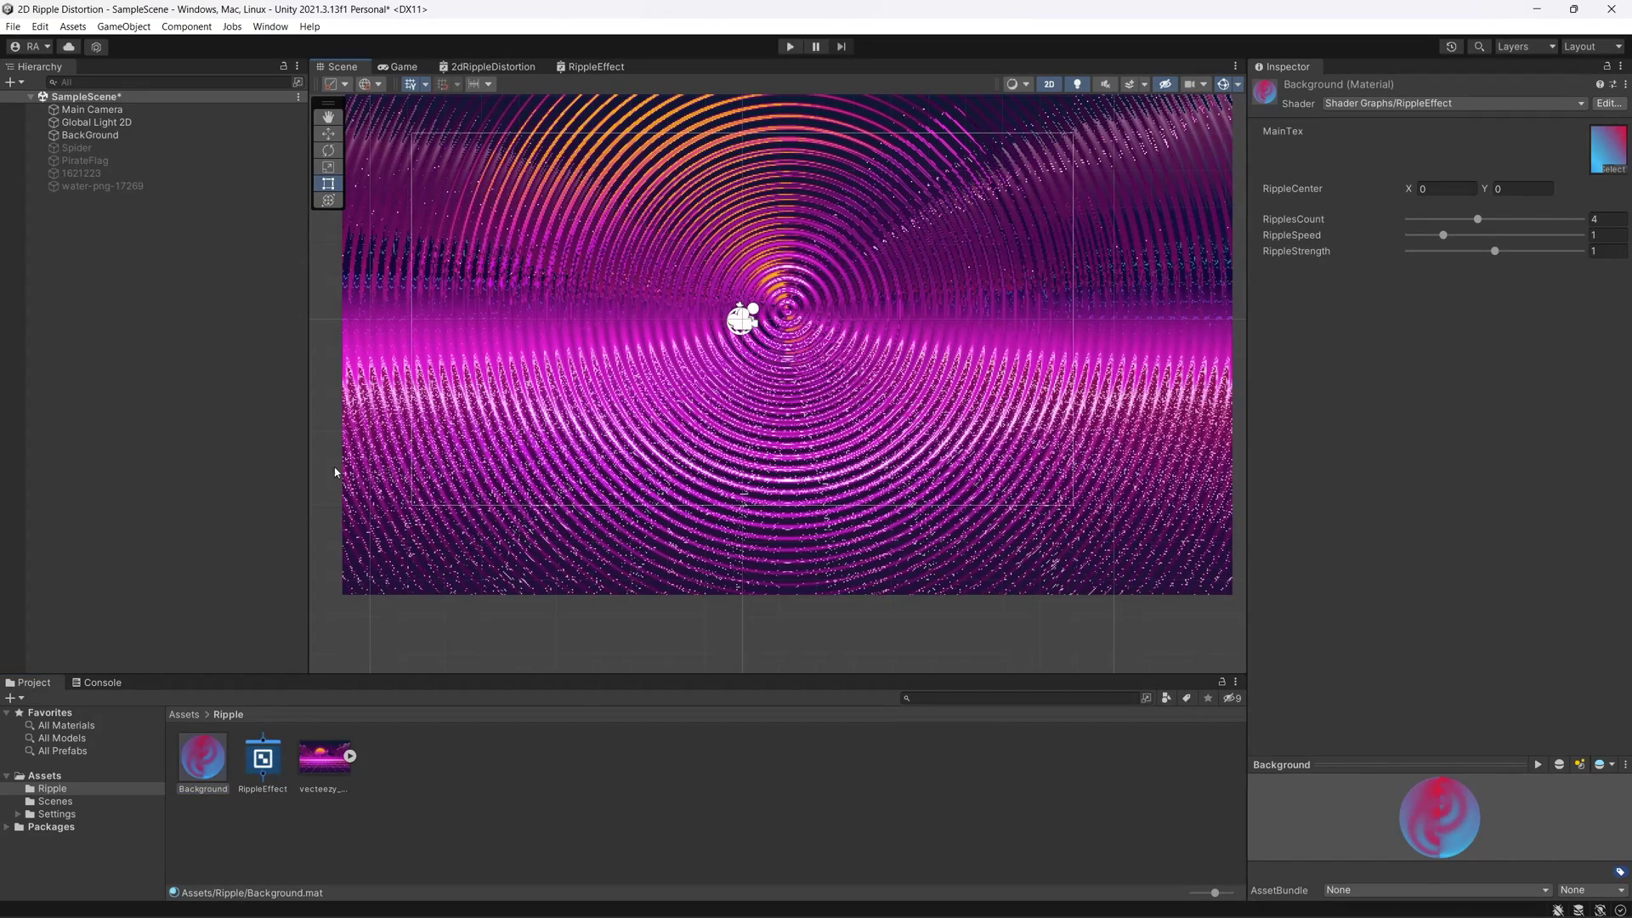
{"action": "left_click", "coordinate": [117, 136]}
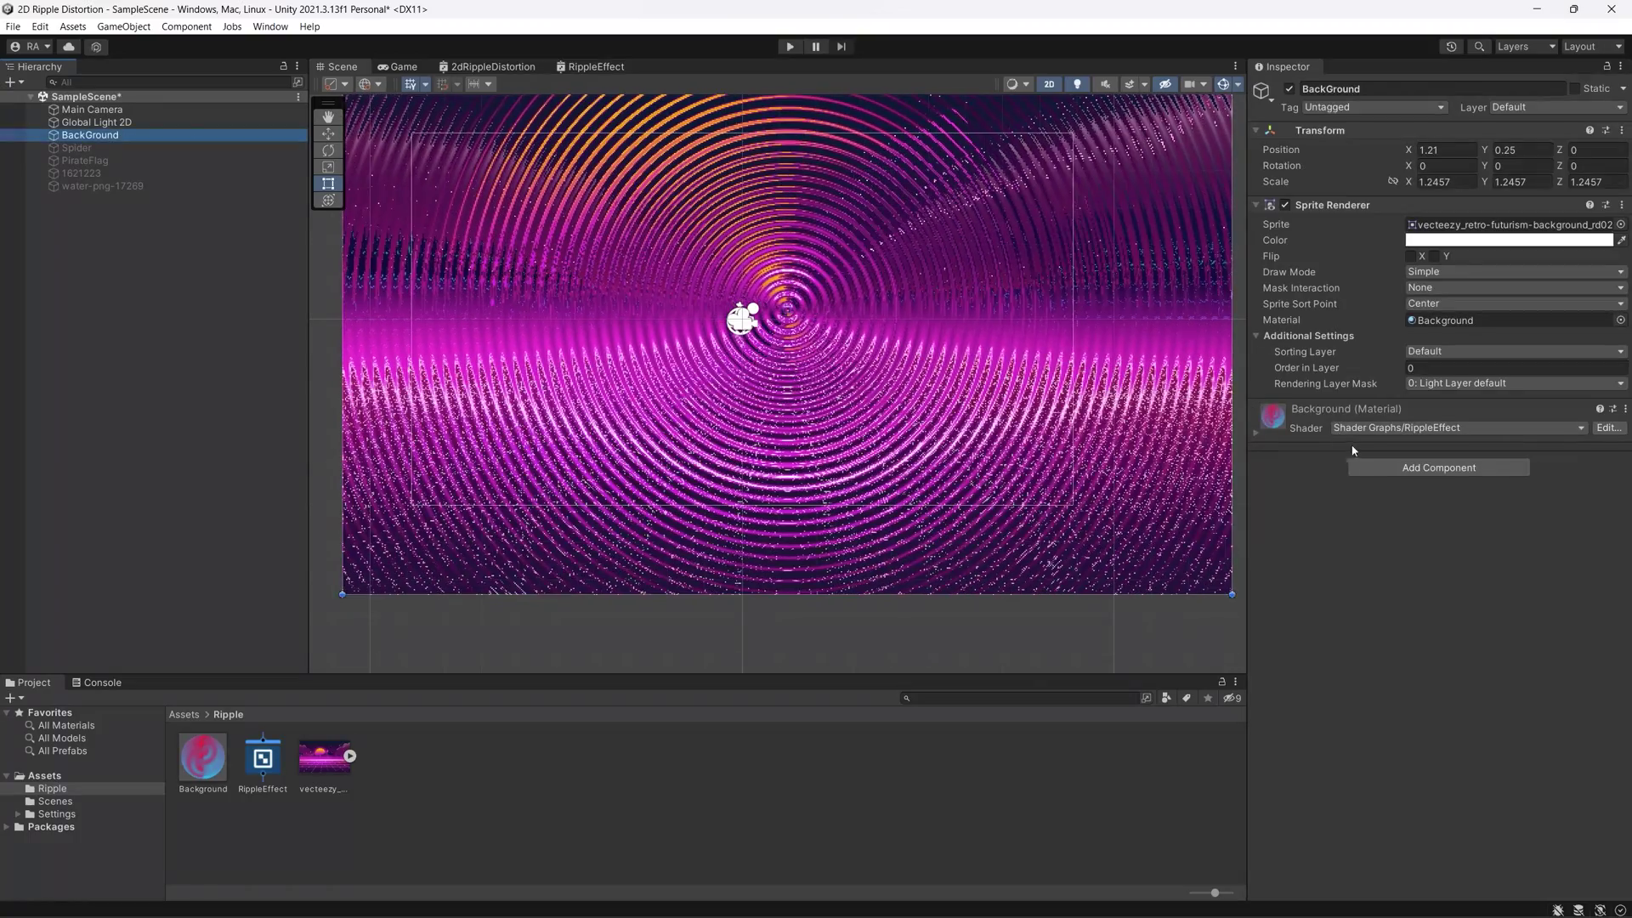
{"action": "left_click", "coordinate": [1262, 437]}
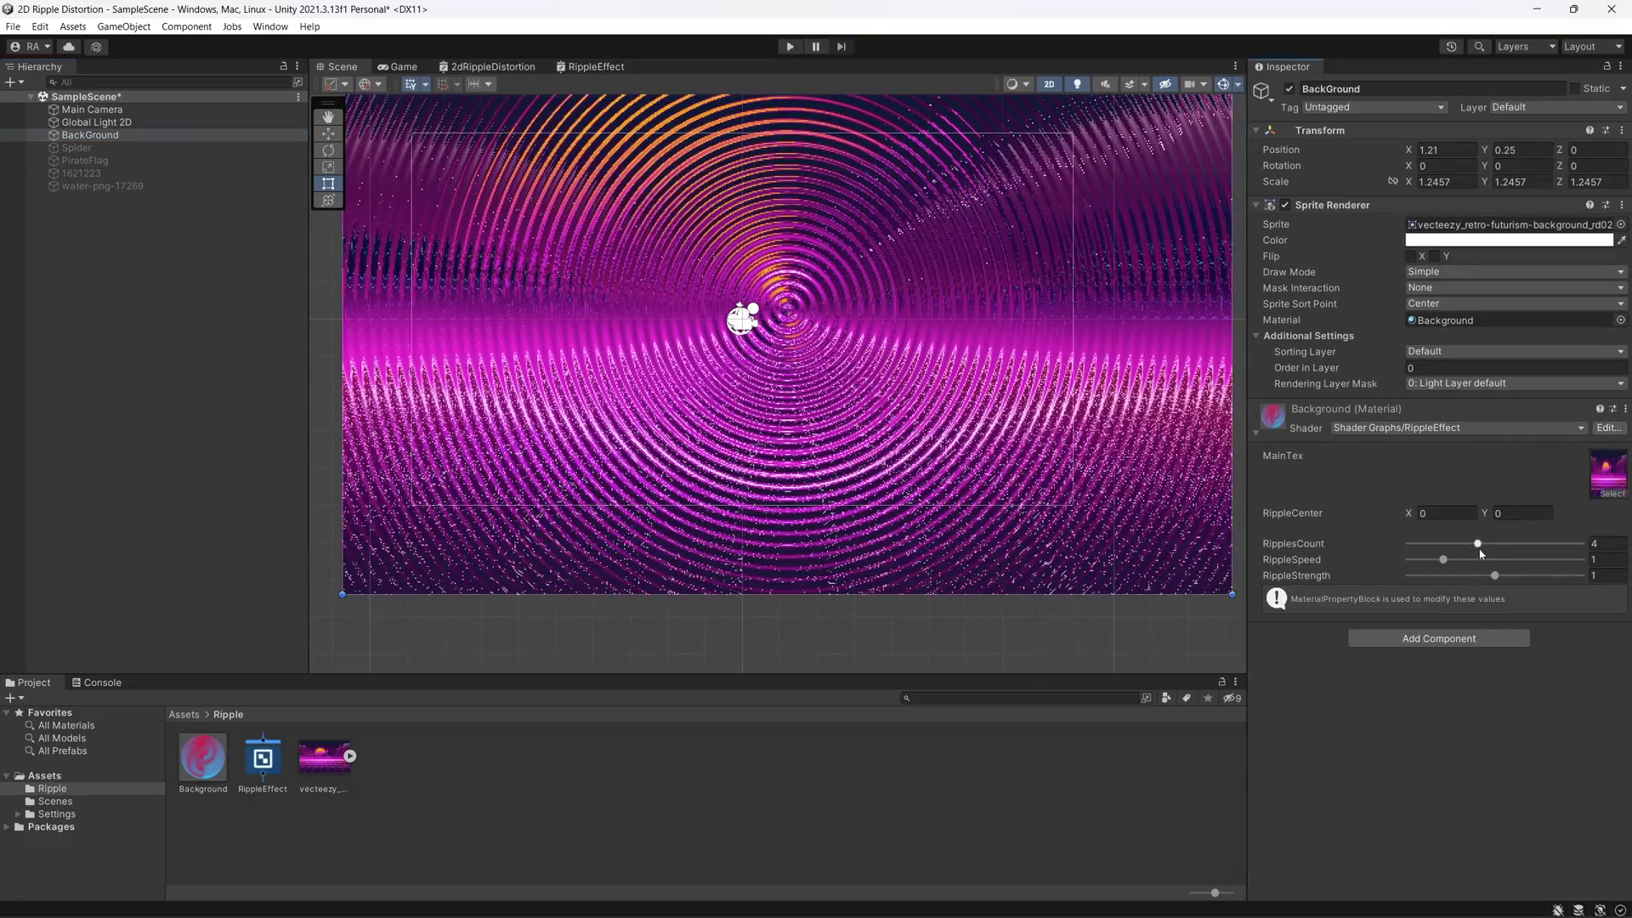
{"action": "left_click_drag", "start_coordinate": [1482, 552], "coordinate": [1421, 553]}
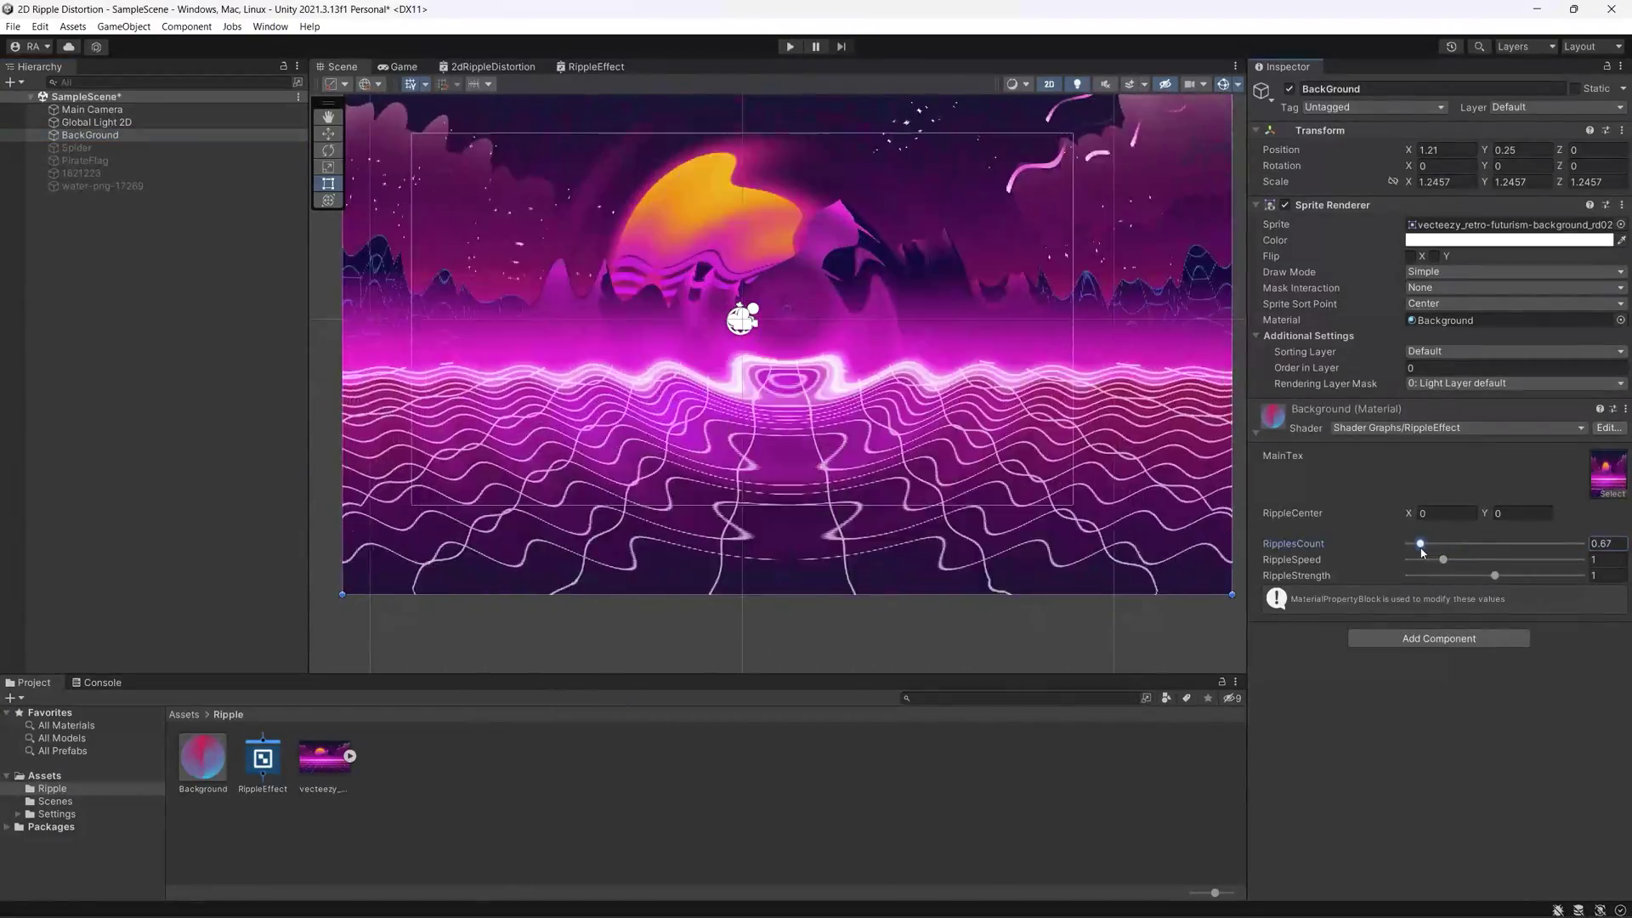
{"action": "left_click", "coordinate": [1603, 543]}
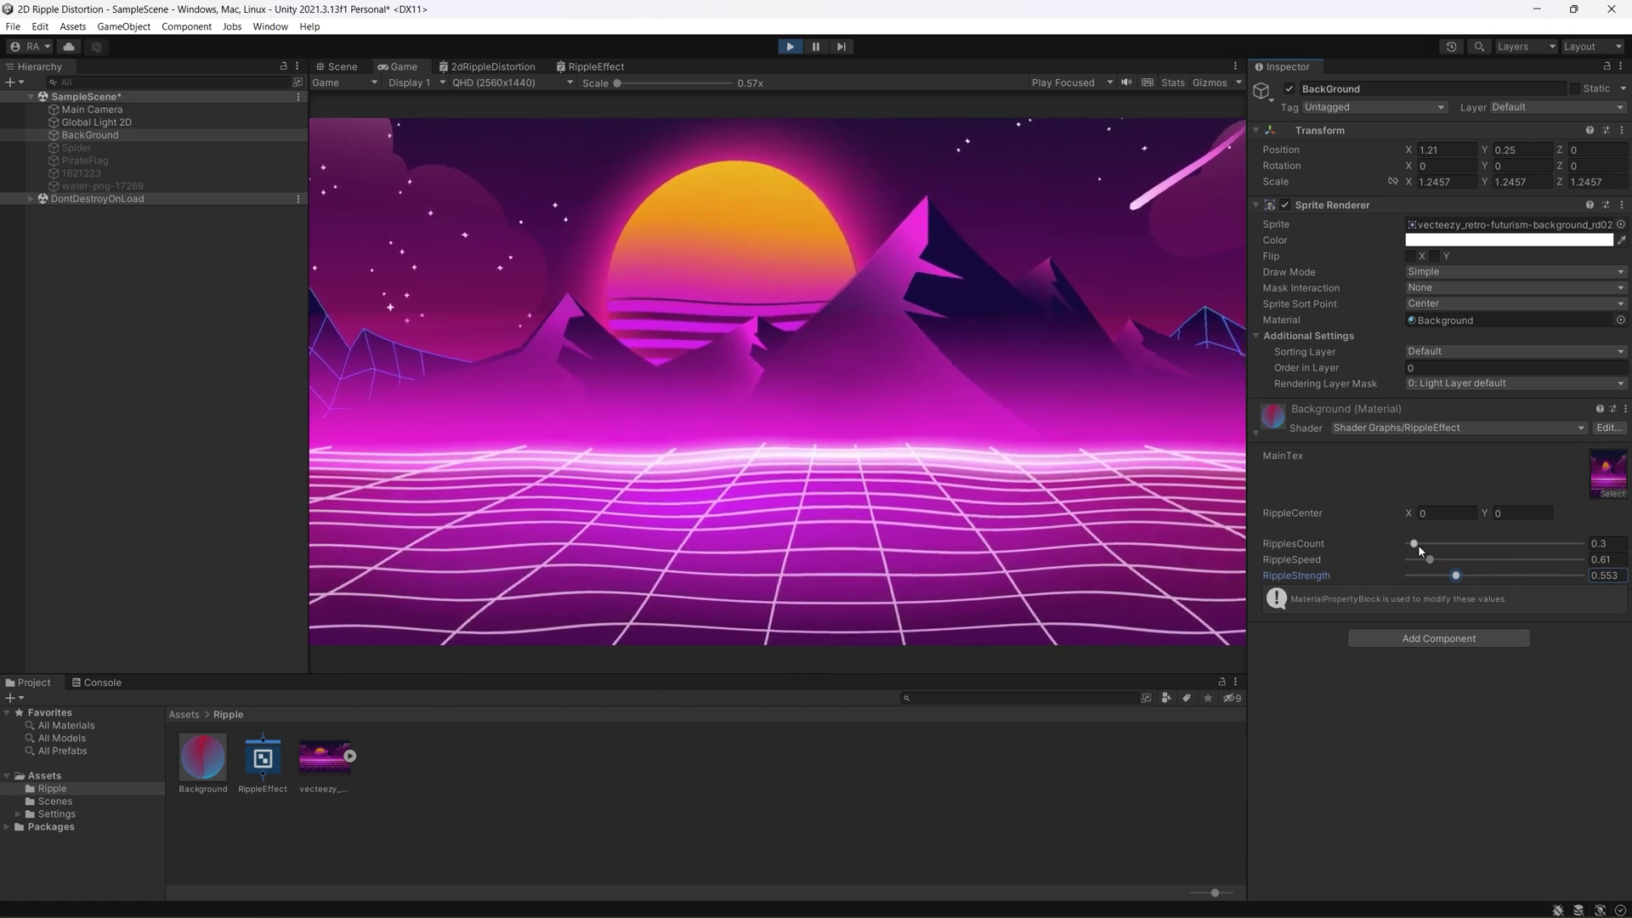
Raise RipplesCount to 0.54, move RippleCenter X to 0.25, and enter play mode
{"action": "left_click_drag", "start_coordinate": [1415, 545], "coordinate": [1418, 547]}
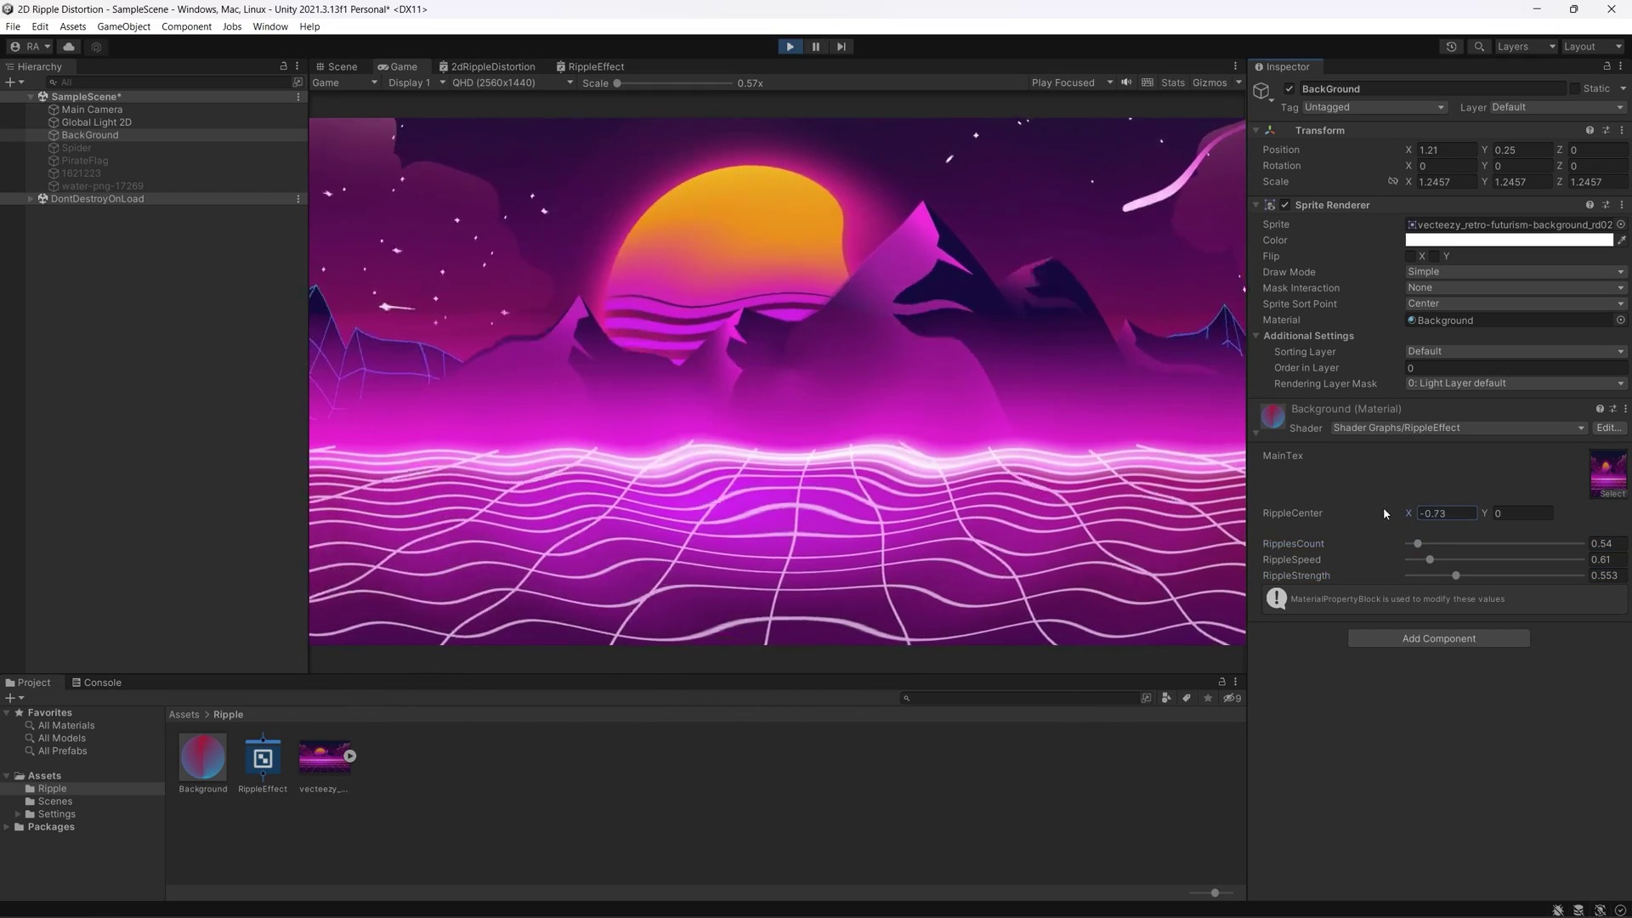
{"action": "mouse_move", "coordinate": [1410, 513]}
{"action": "left_mouse_down"}
{"action": "mouse_move", "coordinate": [1160, 538]}
{"action": "mouse_move", "coordinate": [1532, 519]}
{"action": "left_mouse_up"}
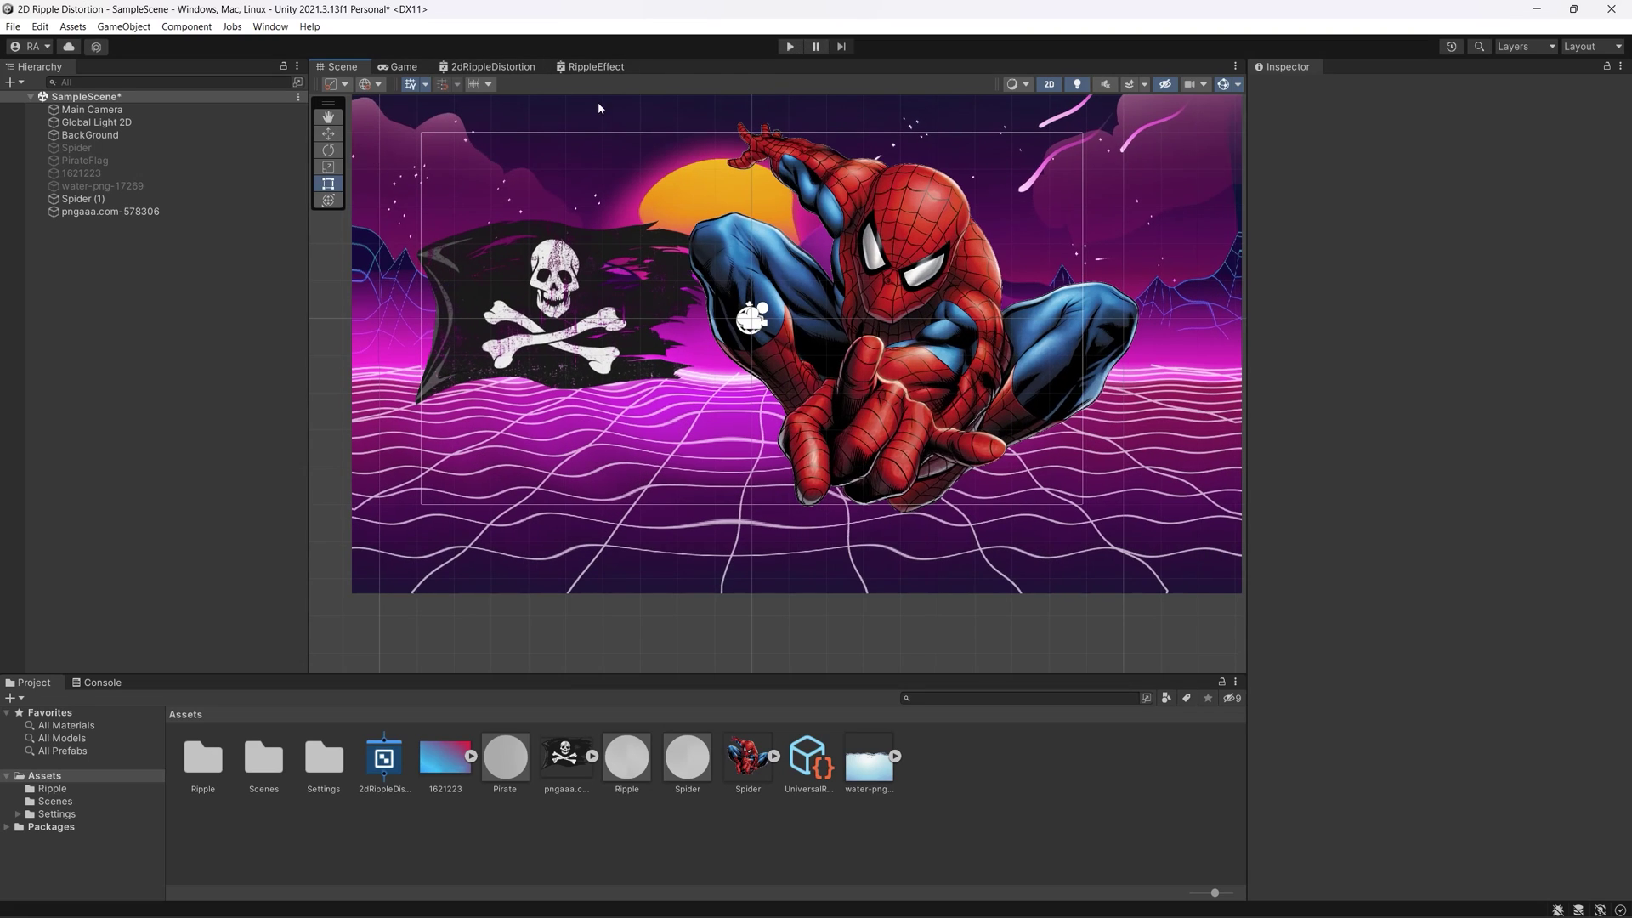
{"action": "left_click", "coordinate": [789, 47]}
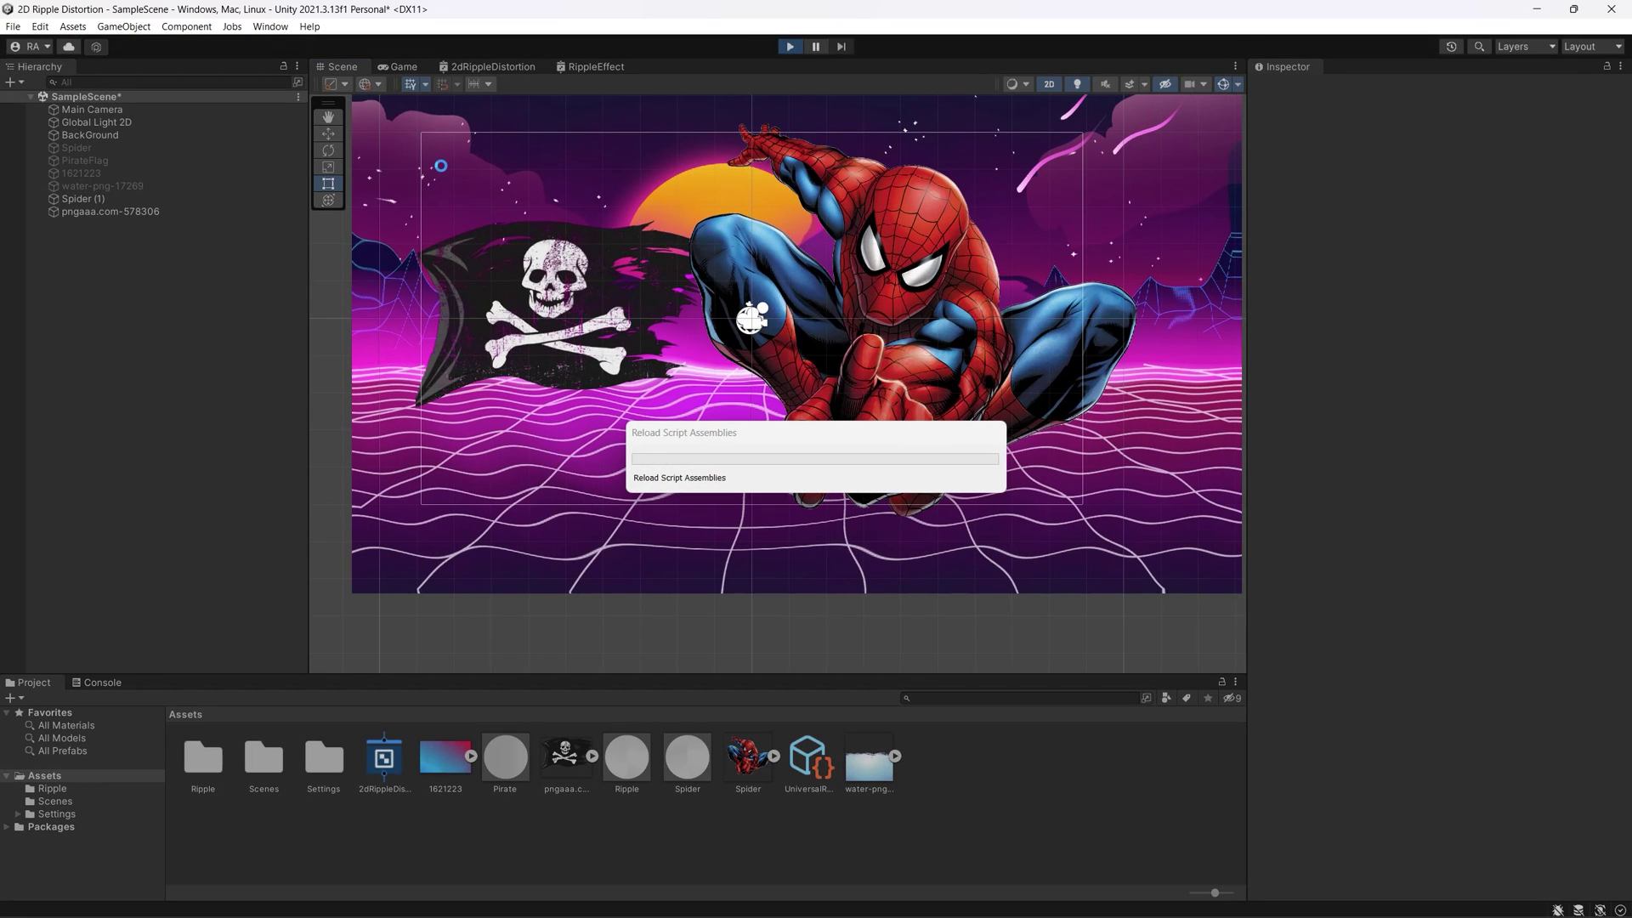